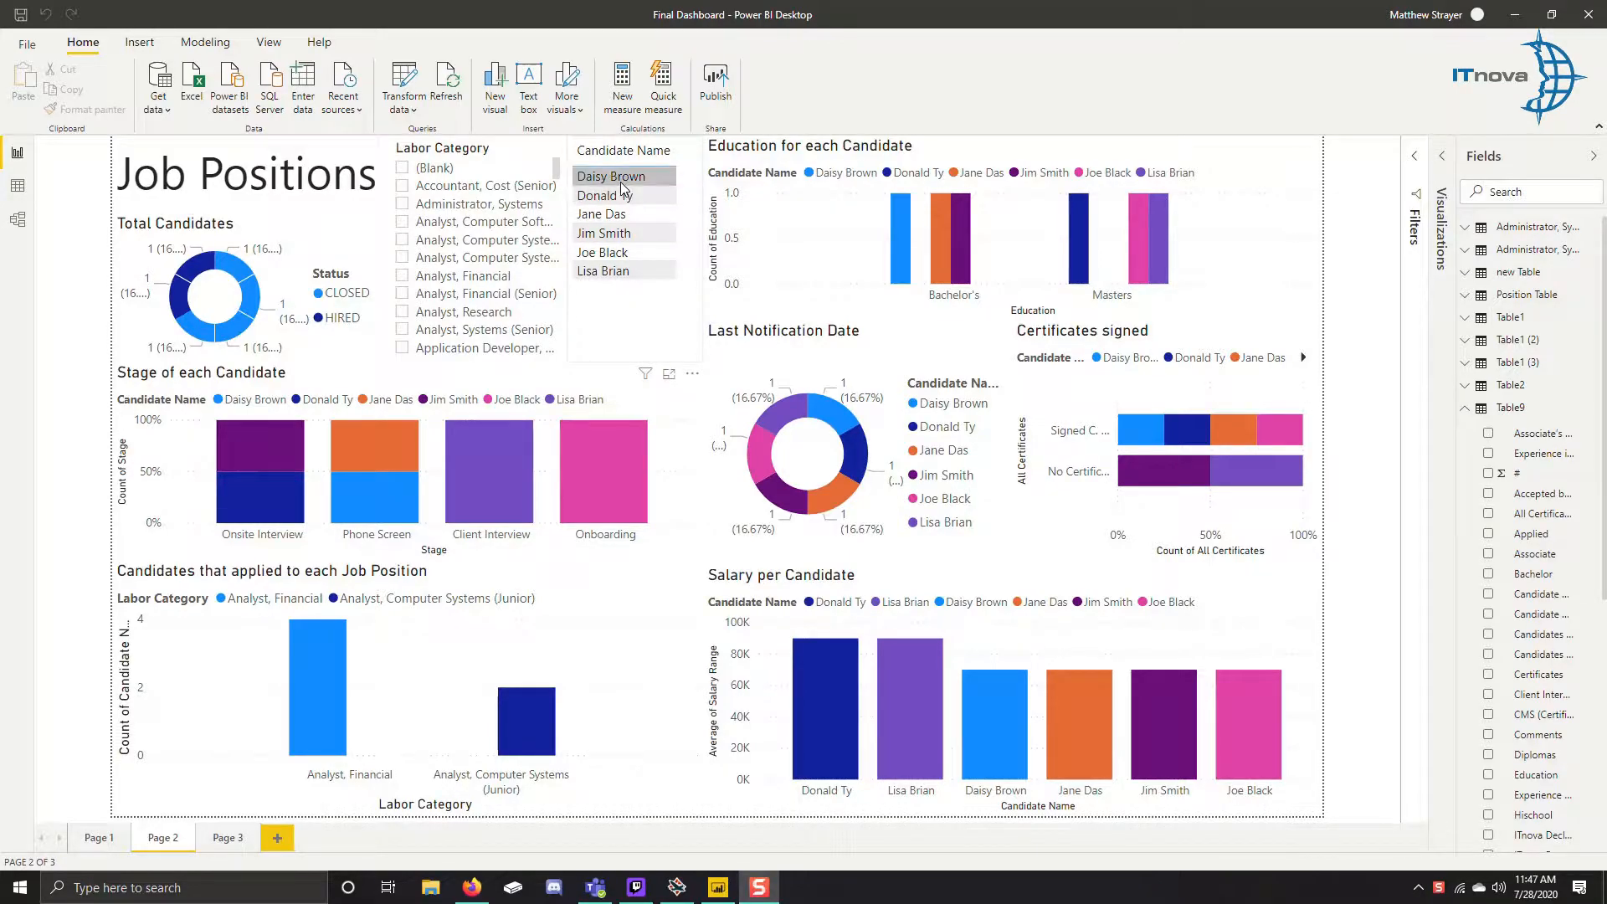
- Preview the report filtered by the first listed candidate and by the Analyst, Financial labor category, clearing each filter
{"action": "left_click", "coordinate": [618, 178]}
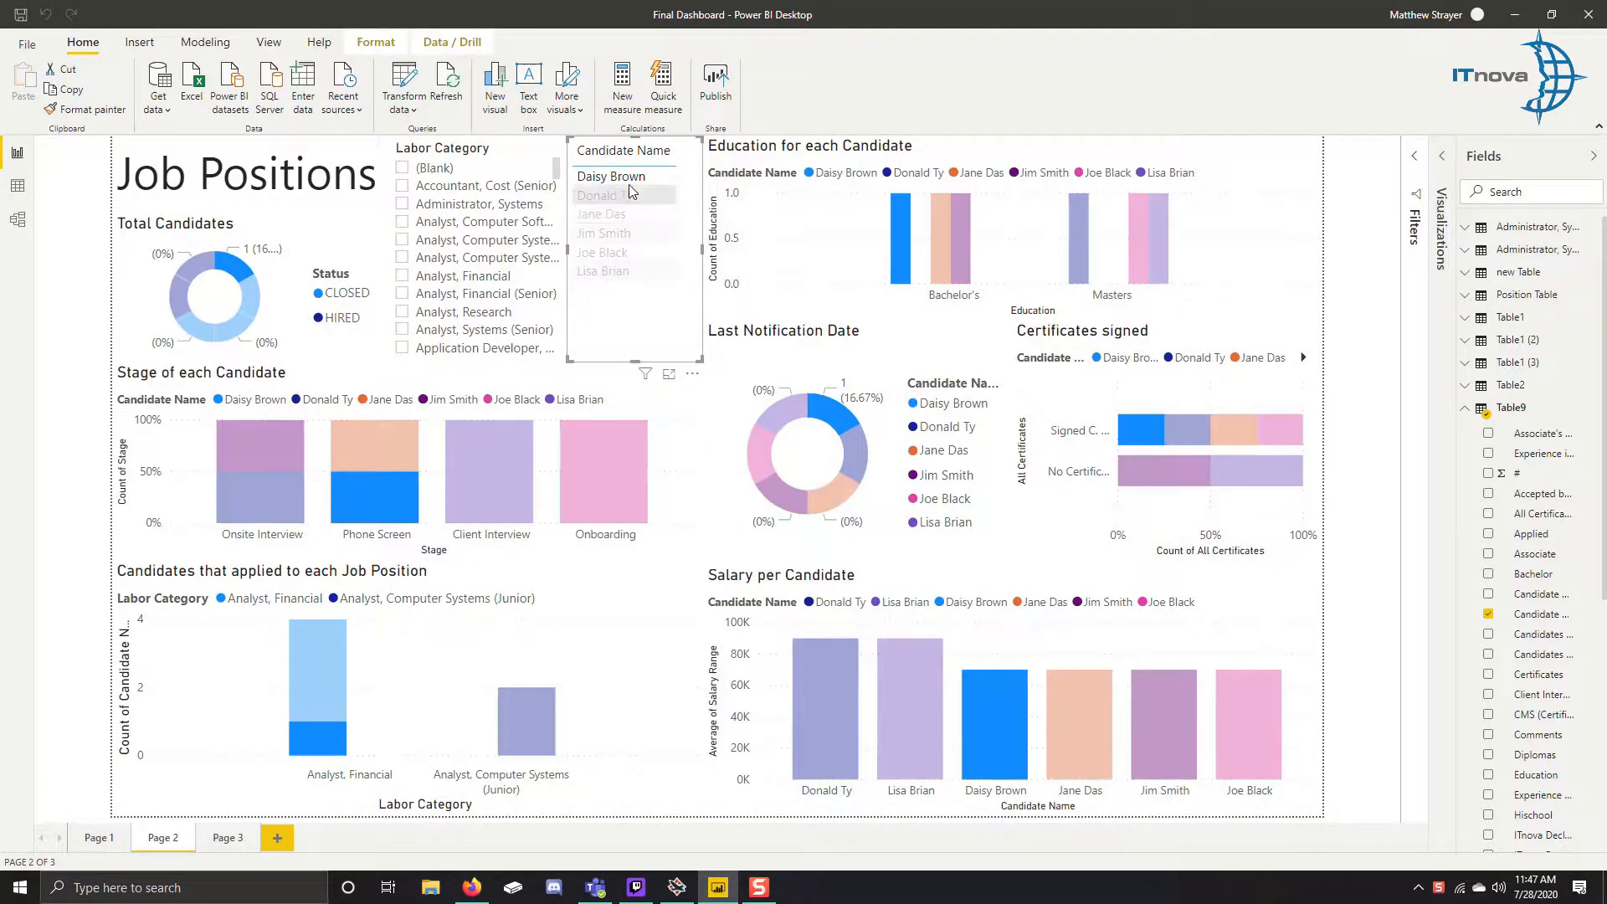
{"action": "left_click", "coordinate": [627, 179]}
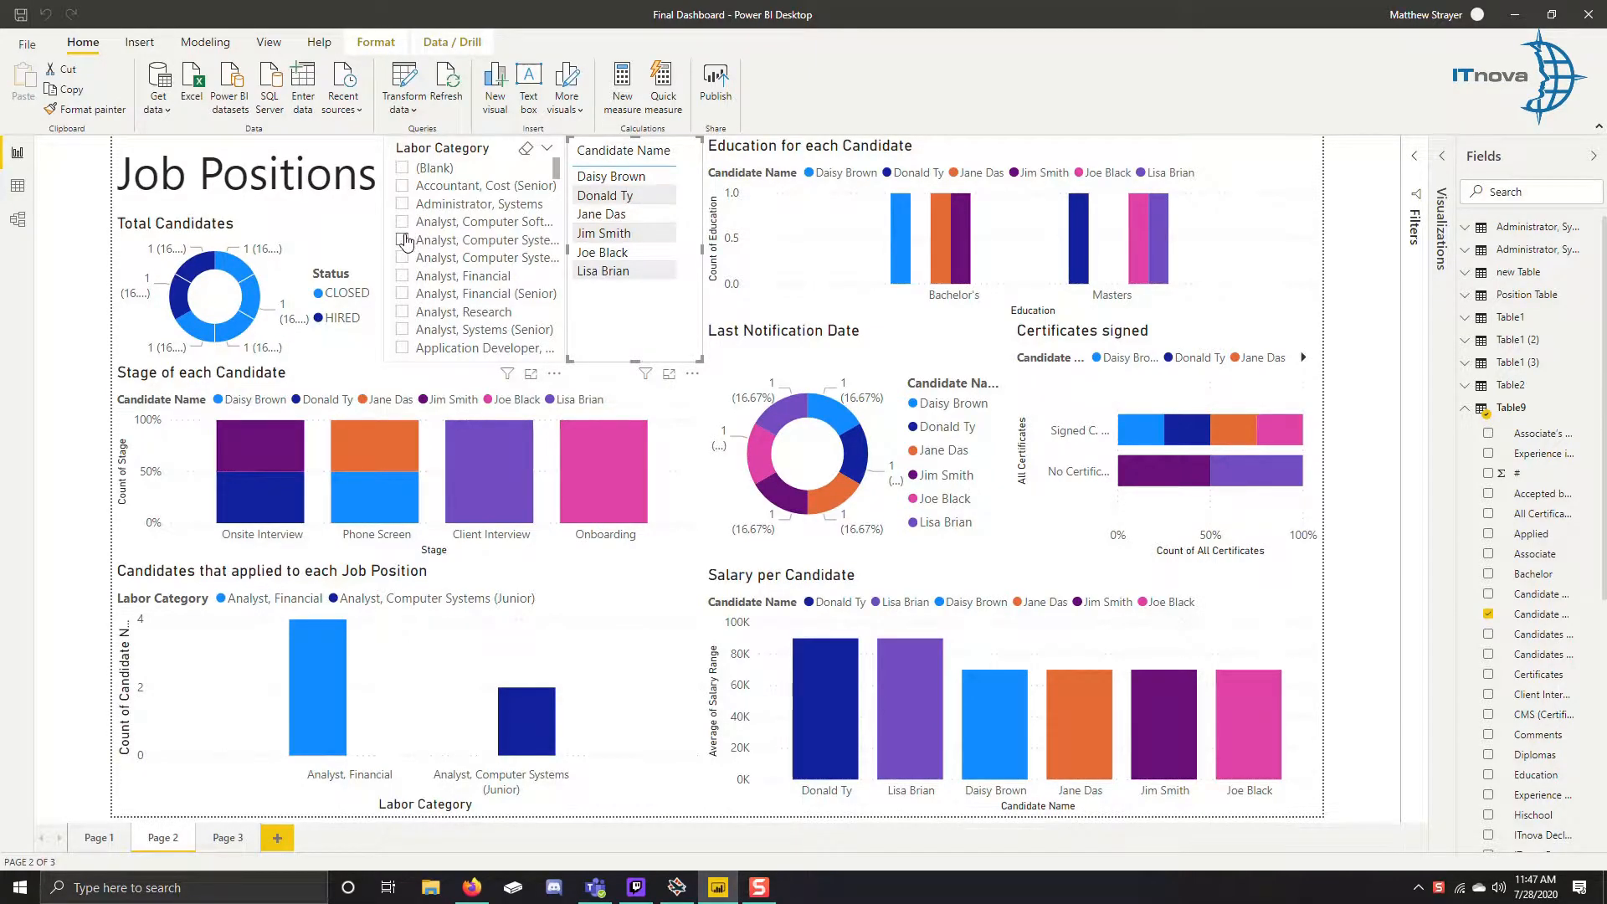
{"action": "left_click", "coordinate": [402, 241]}
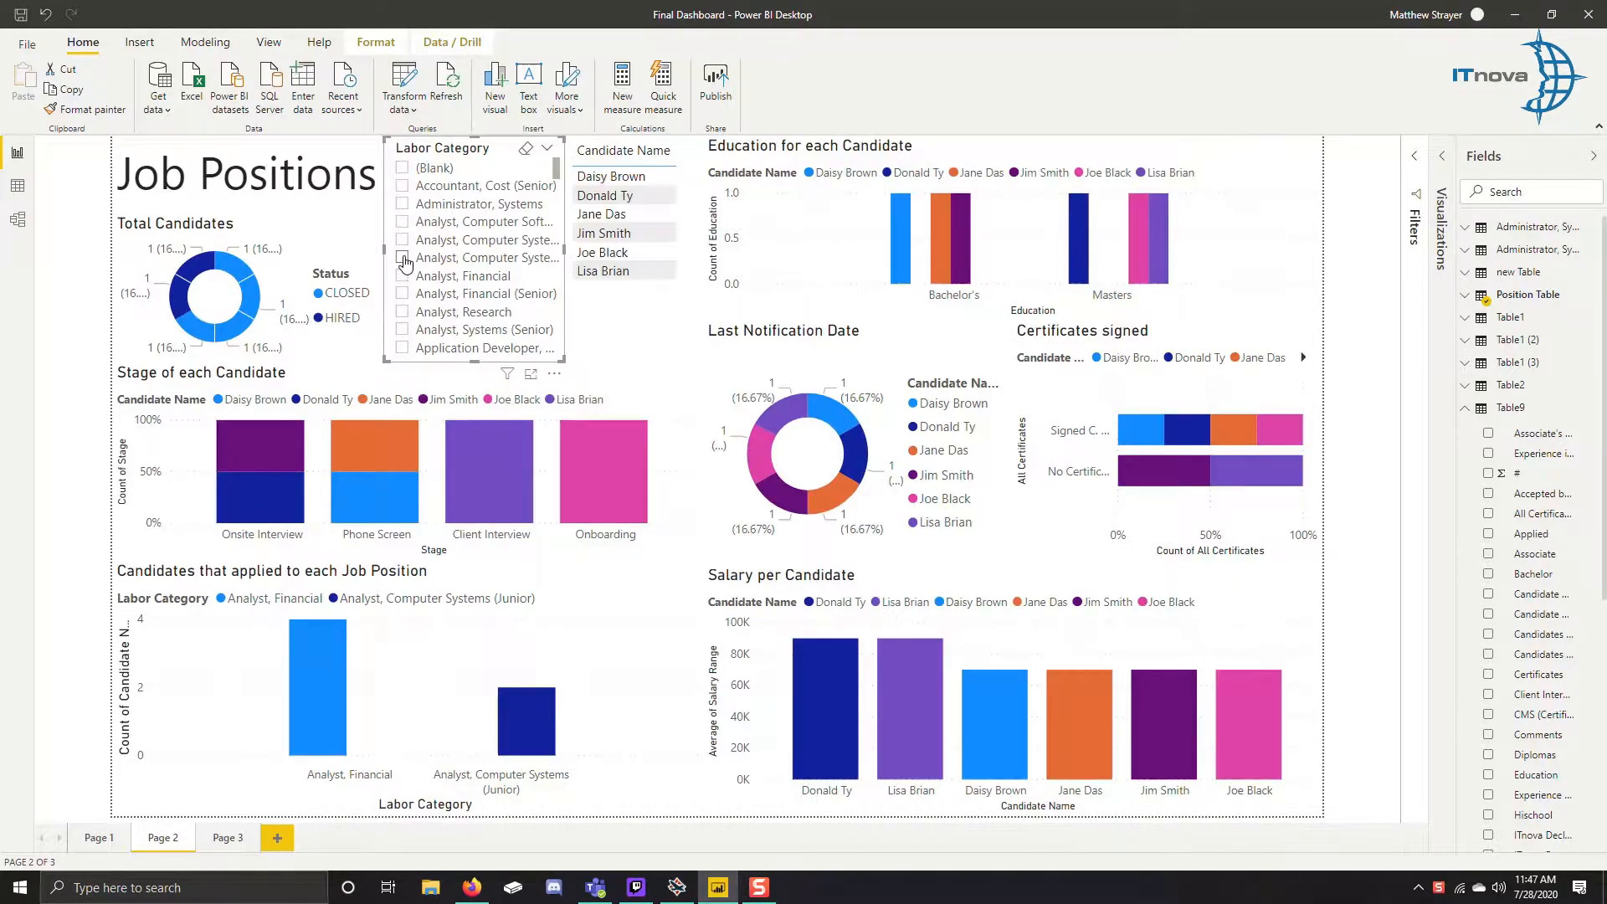
{"action": "left_click", "coordinate": [403, 277]}
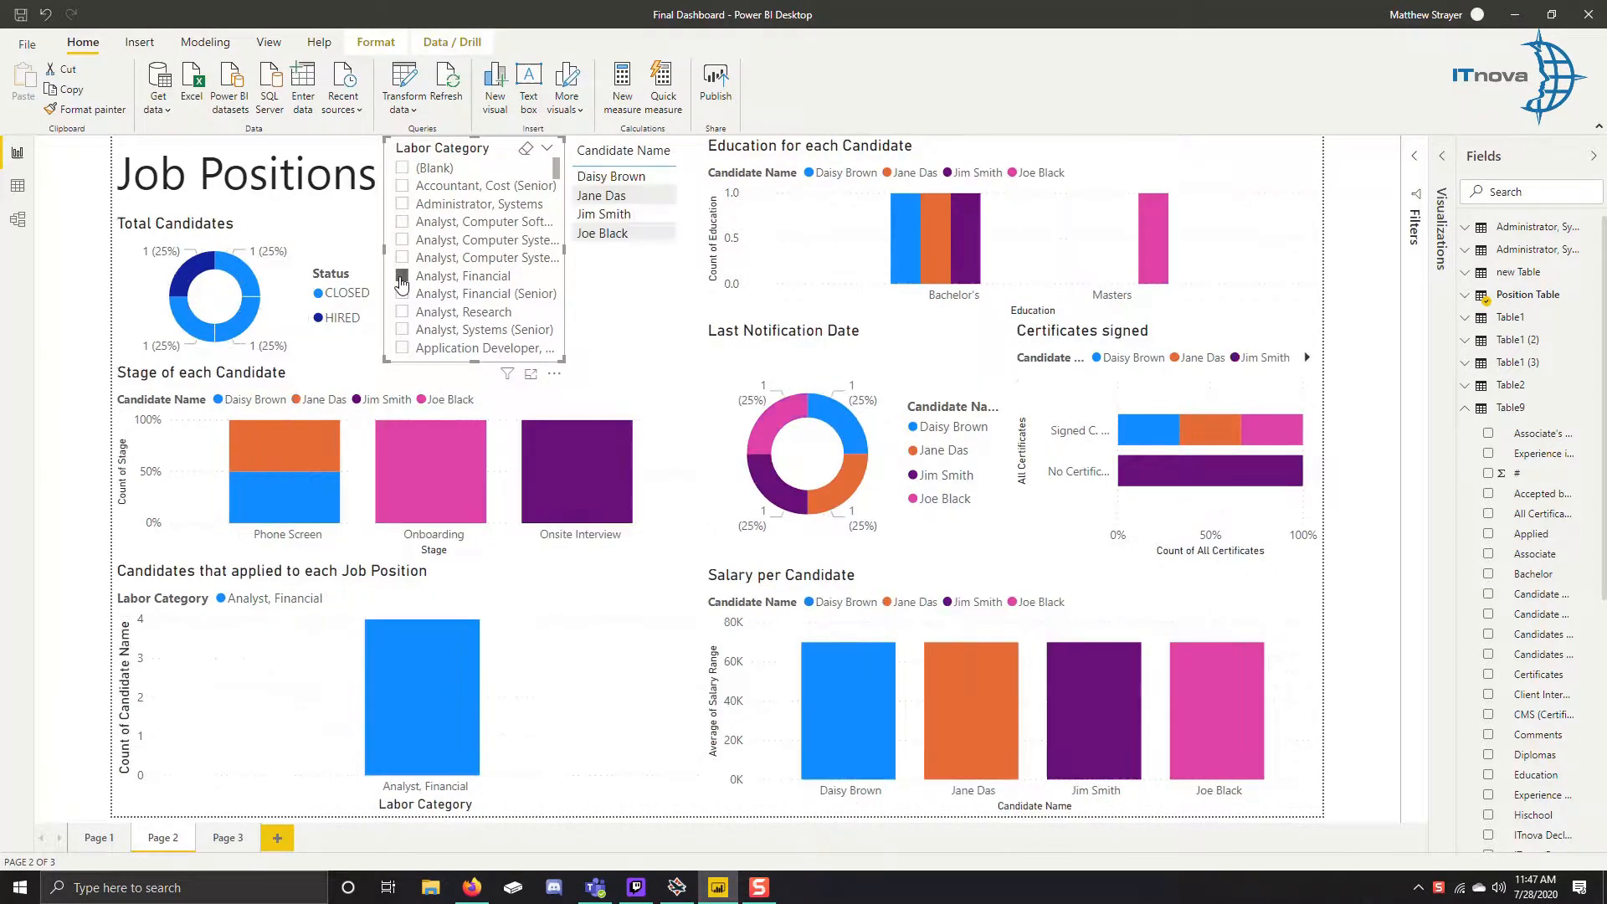
{"action": "left_click", "coordinate": [402, 278]}
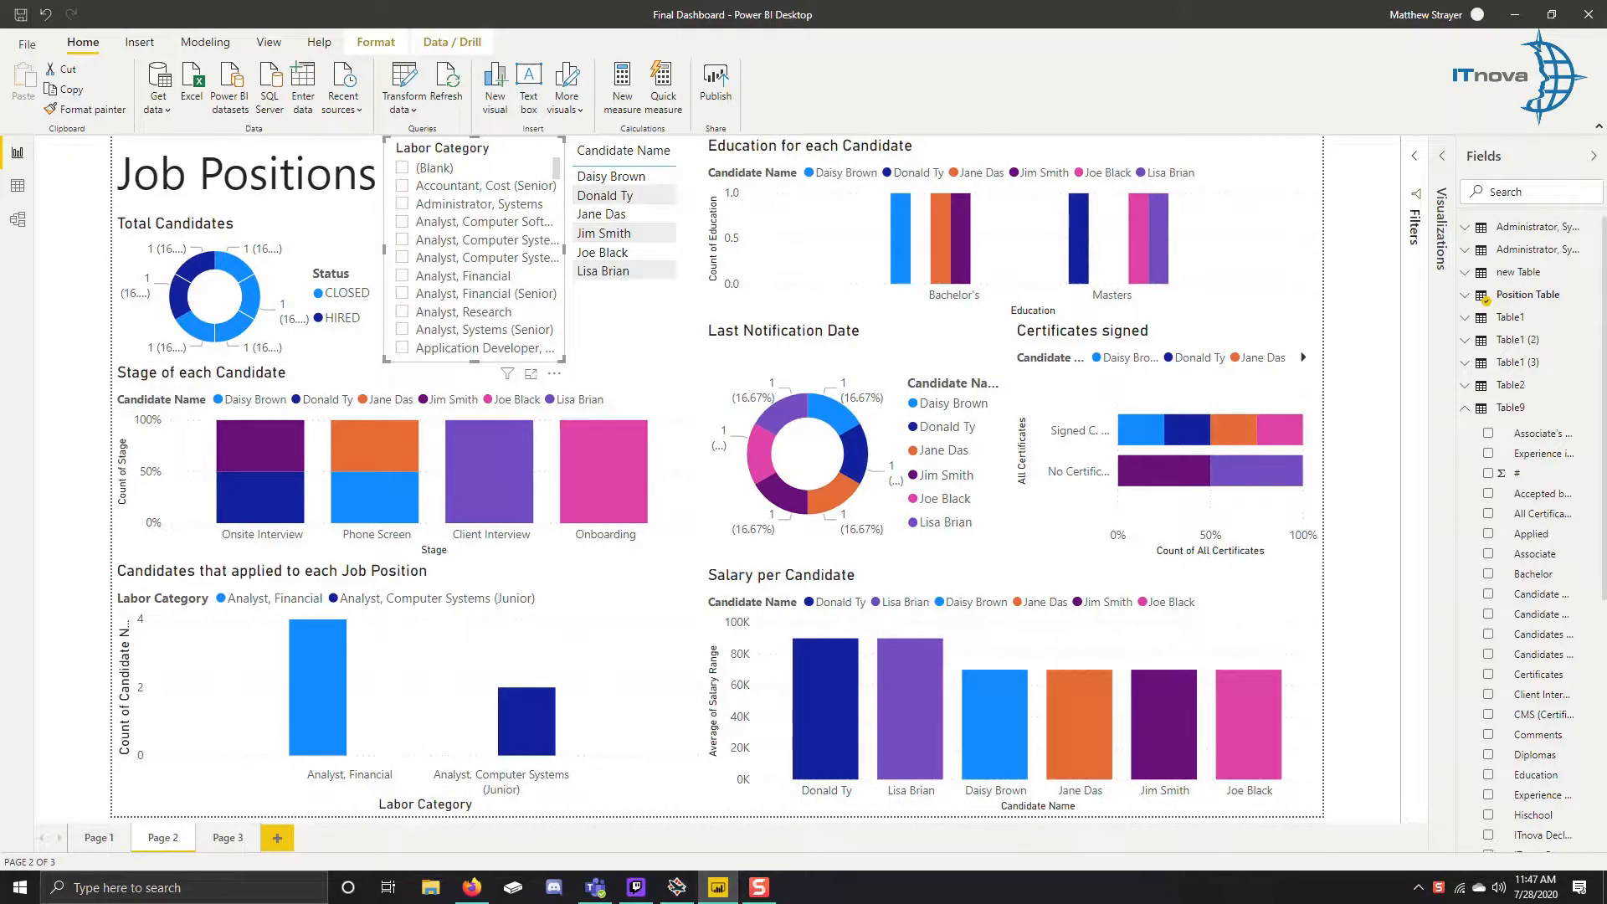
- Preview cross-highlighting by a single candidate from the legends of the Stage and Education charts, clearing each selection
{"action": "left_click", "coordinate": [409, 399]}
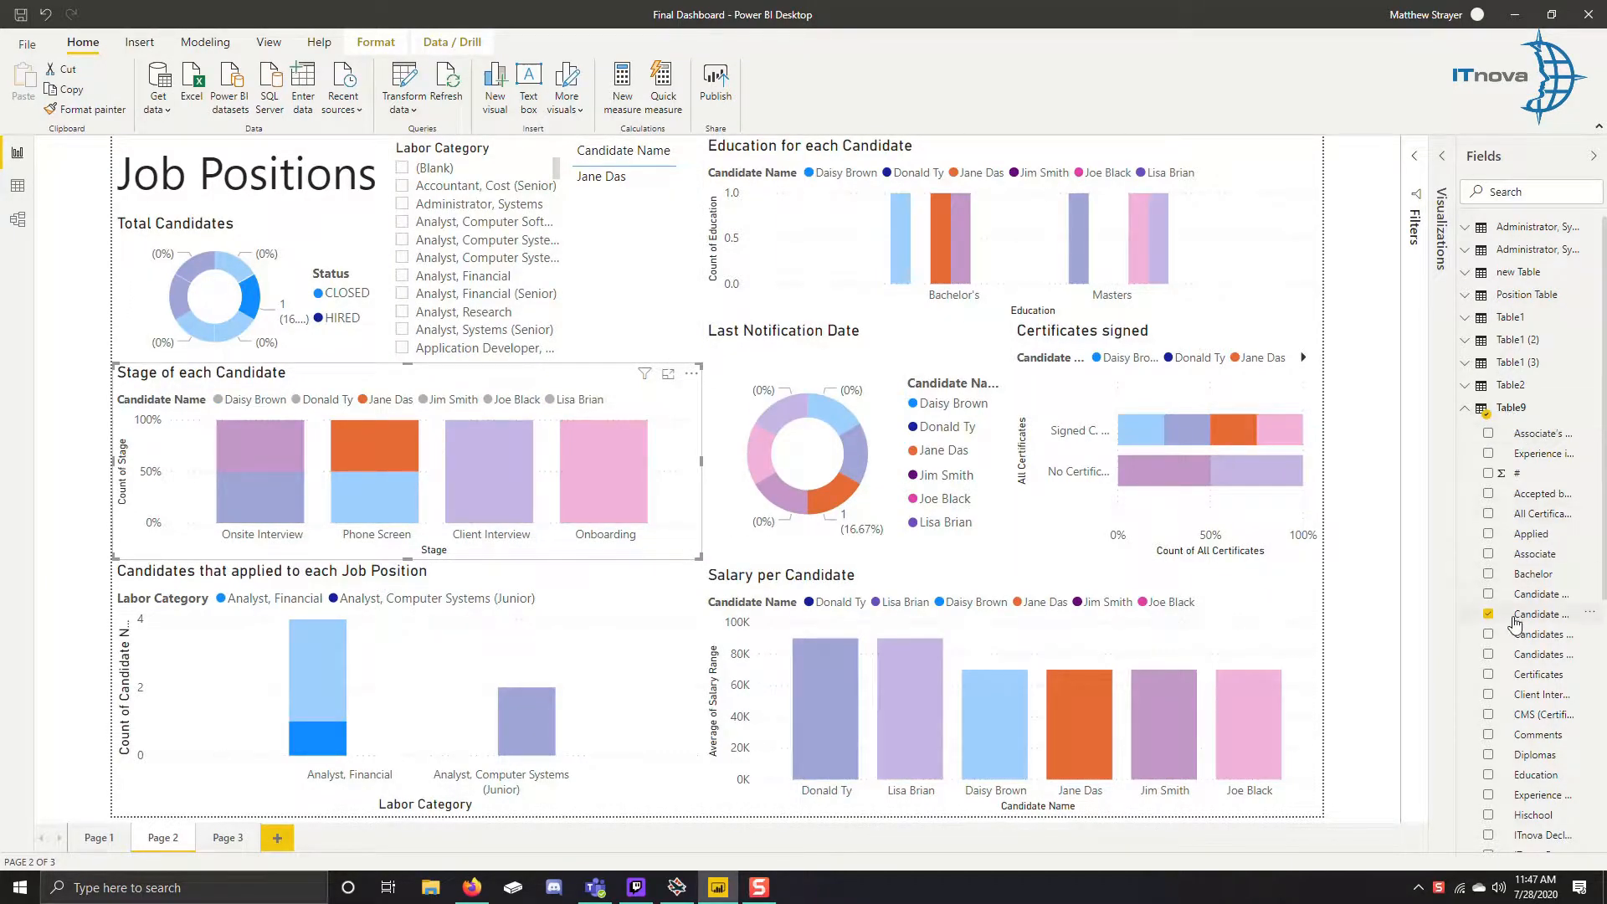
{"action": "left_click", "coordinate": [384, 401]}
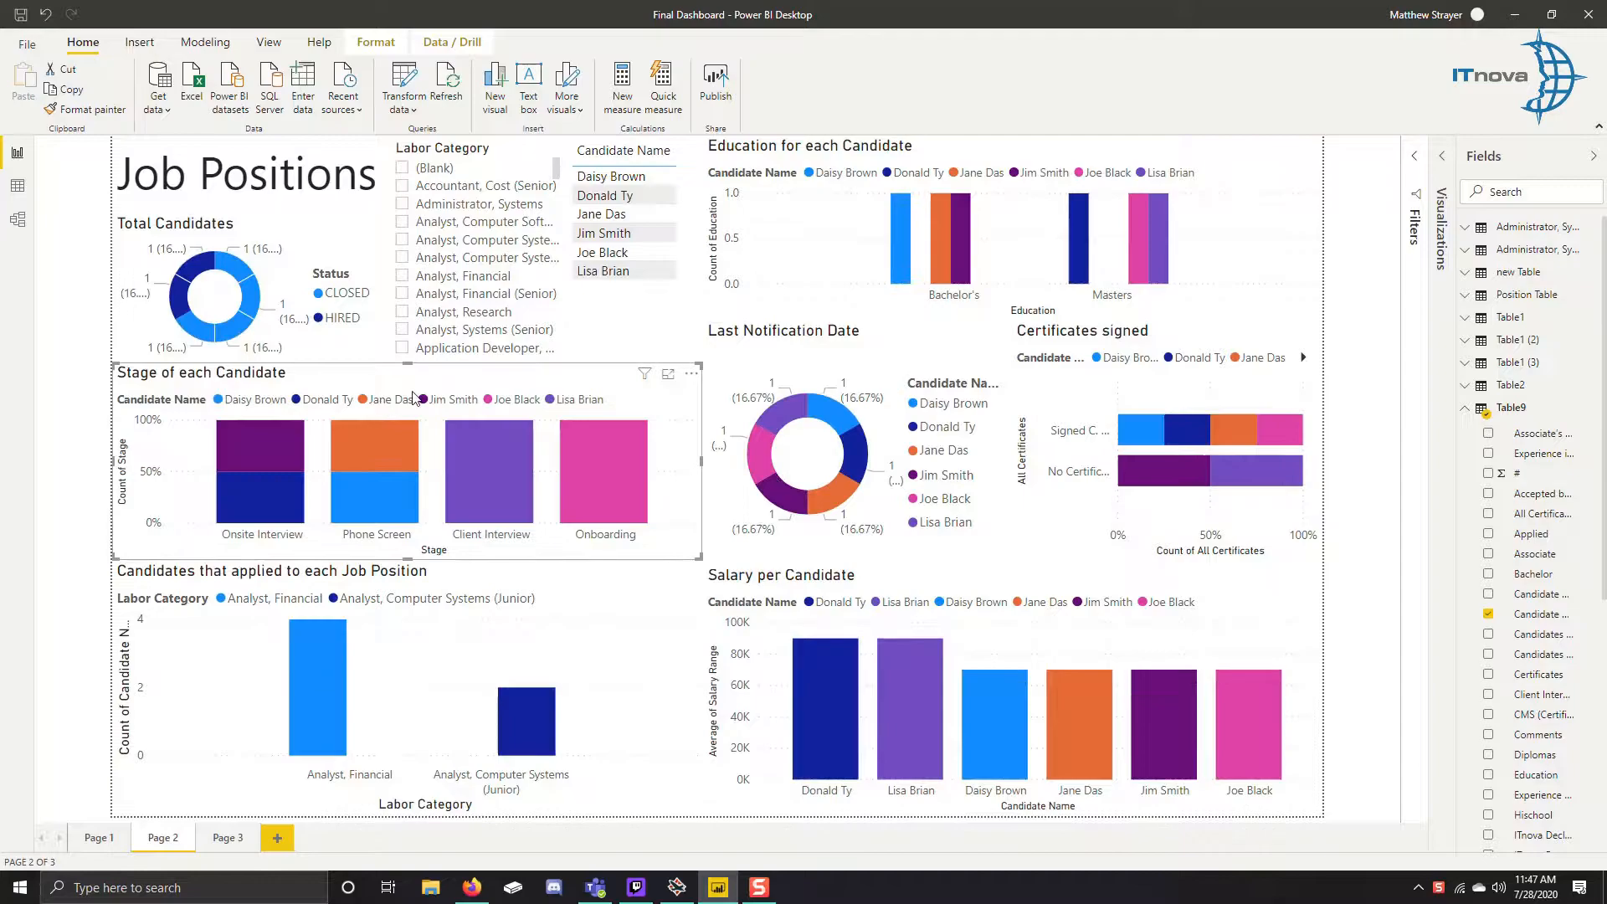
{"action": "left_click", "coordinate": [1049, 441]}
{"action": "scroll", "coordinate": [1521, 506], "scroll_direction": "down", "scroll_amount": 2}
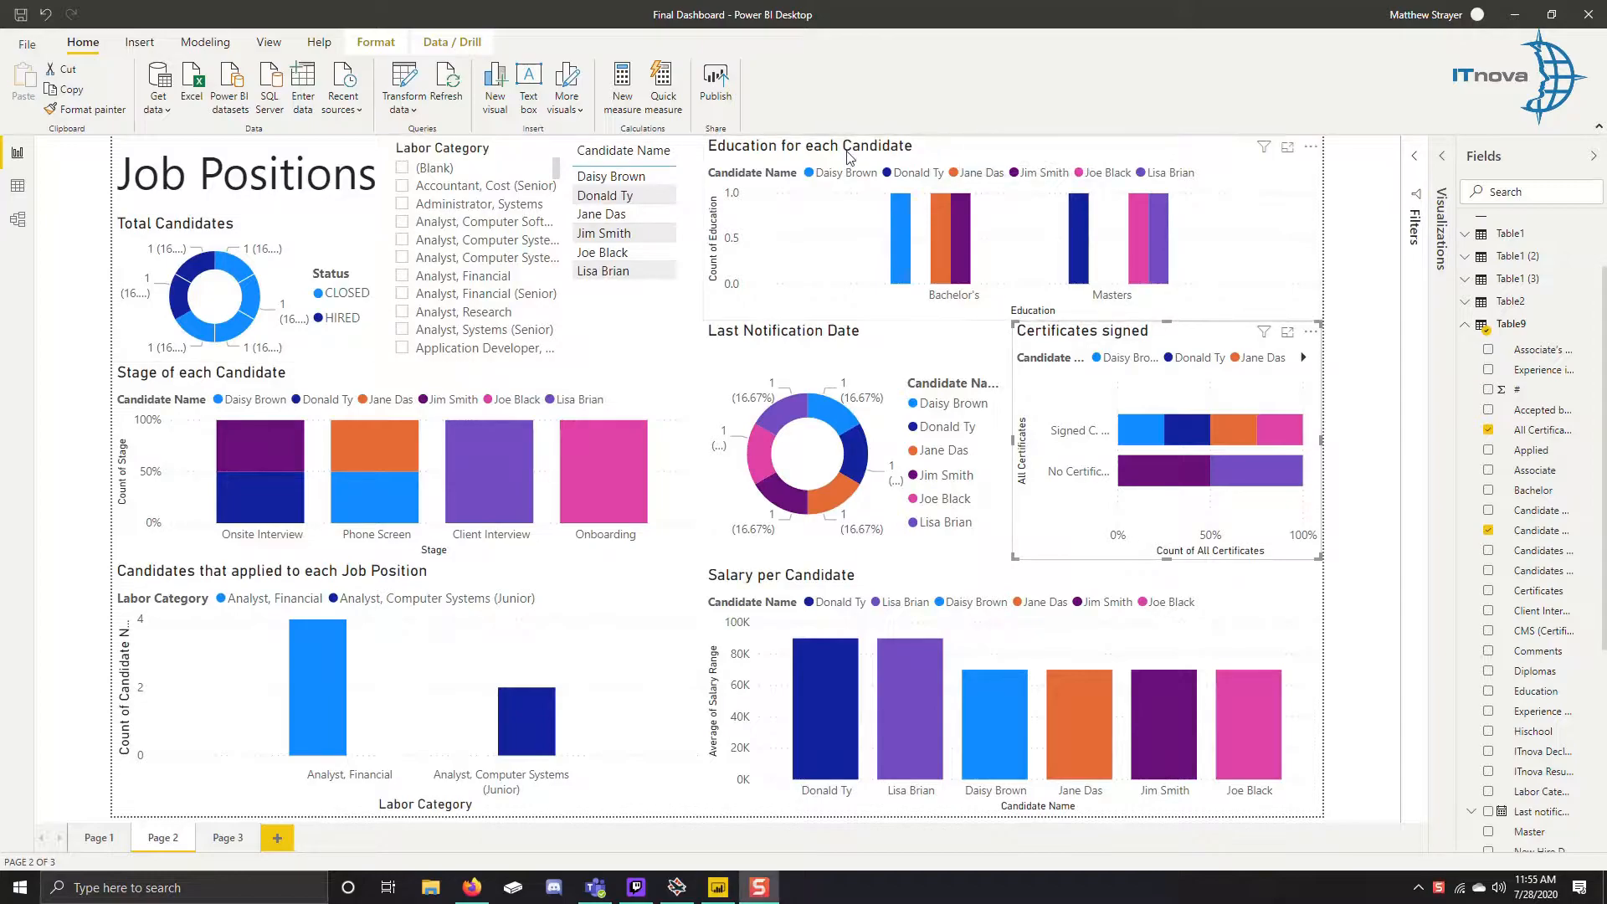
{"action": "left_click", "coordinate": [953, 155]}
{"action": "left_click", "coordinate": [862, 175]}
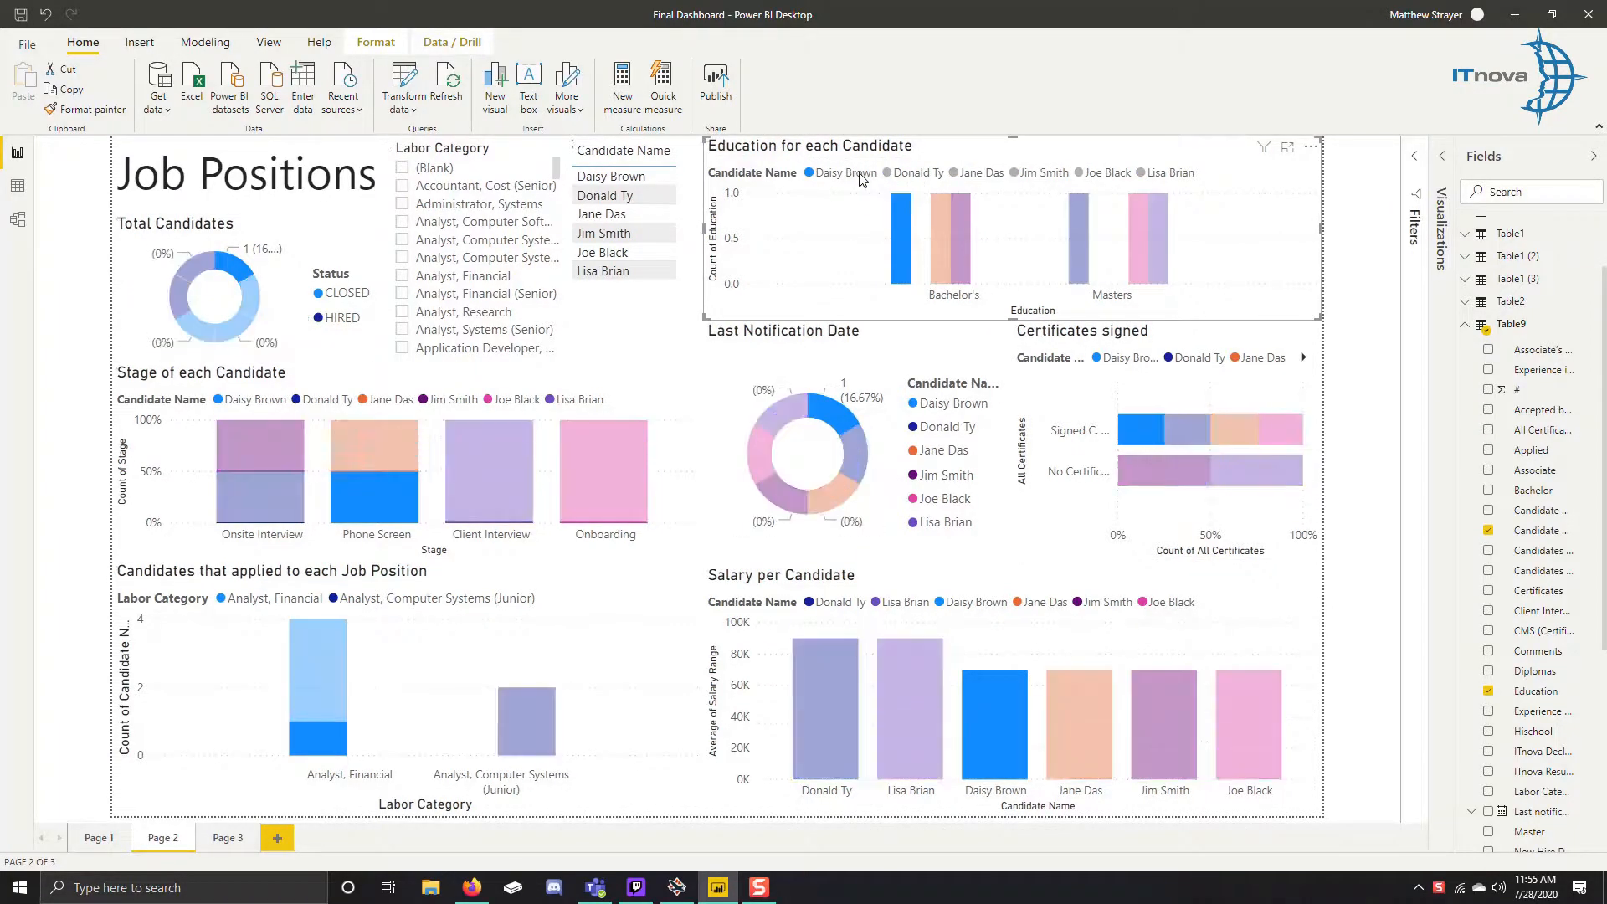
{"action": "left_click", "coordinate": [863, 178]}
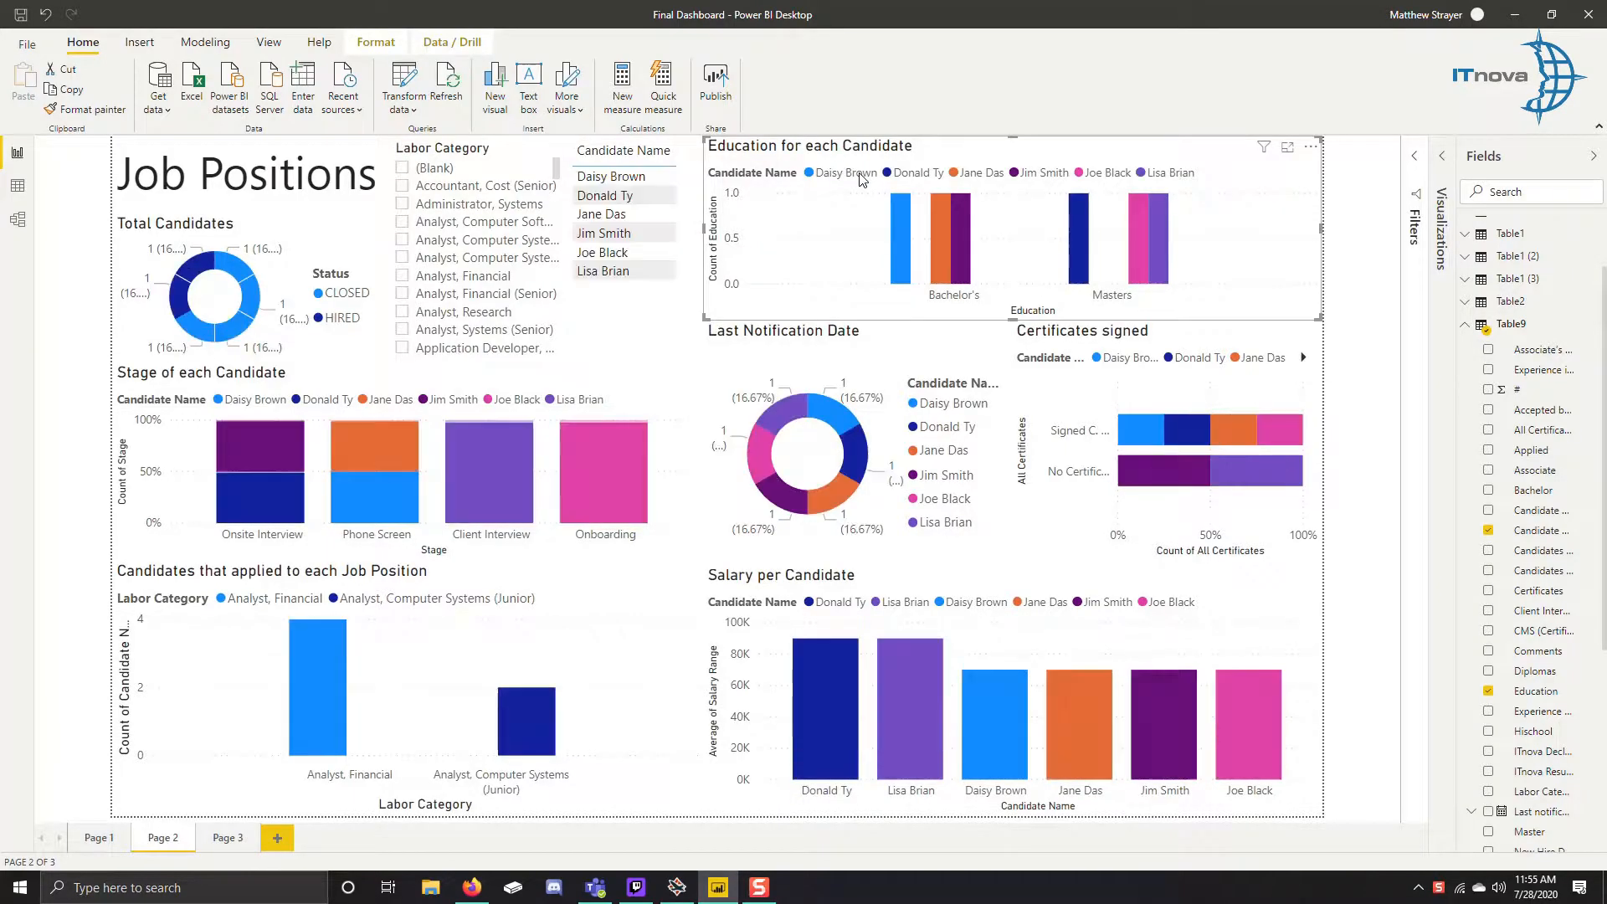
- Open Table9's query for editing and examine its columns across to Education and All Certificates
{"action": "right_click", "coordinate": [1510, 326]}
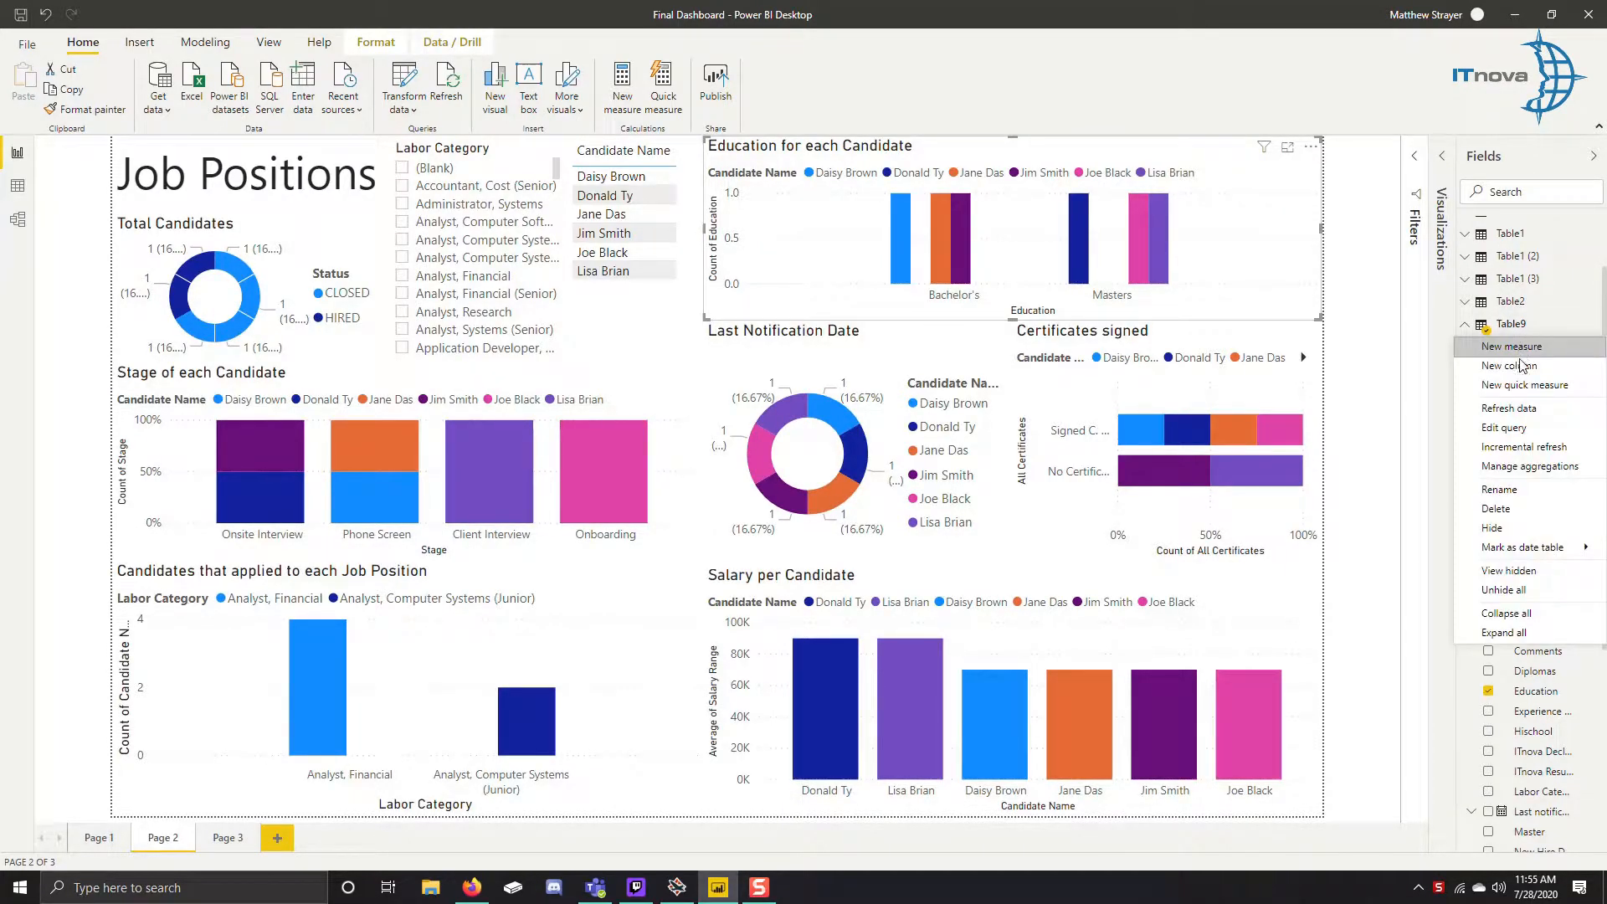
{"action": "left_click", "coordinate": [1504, 428]}
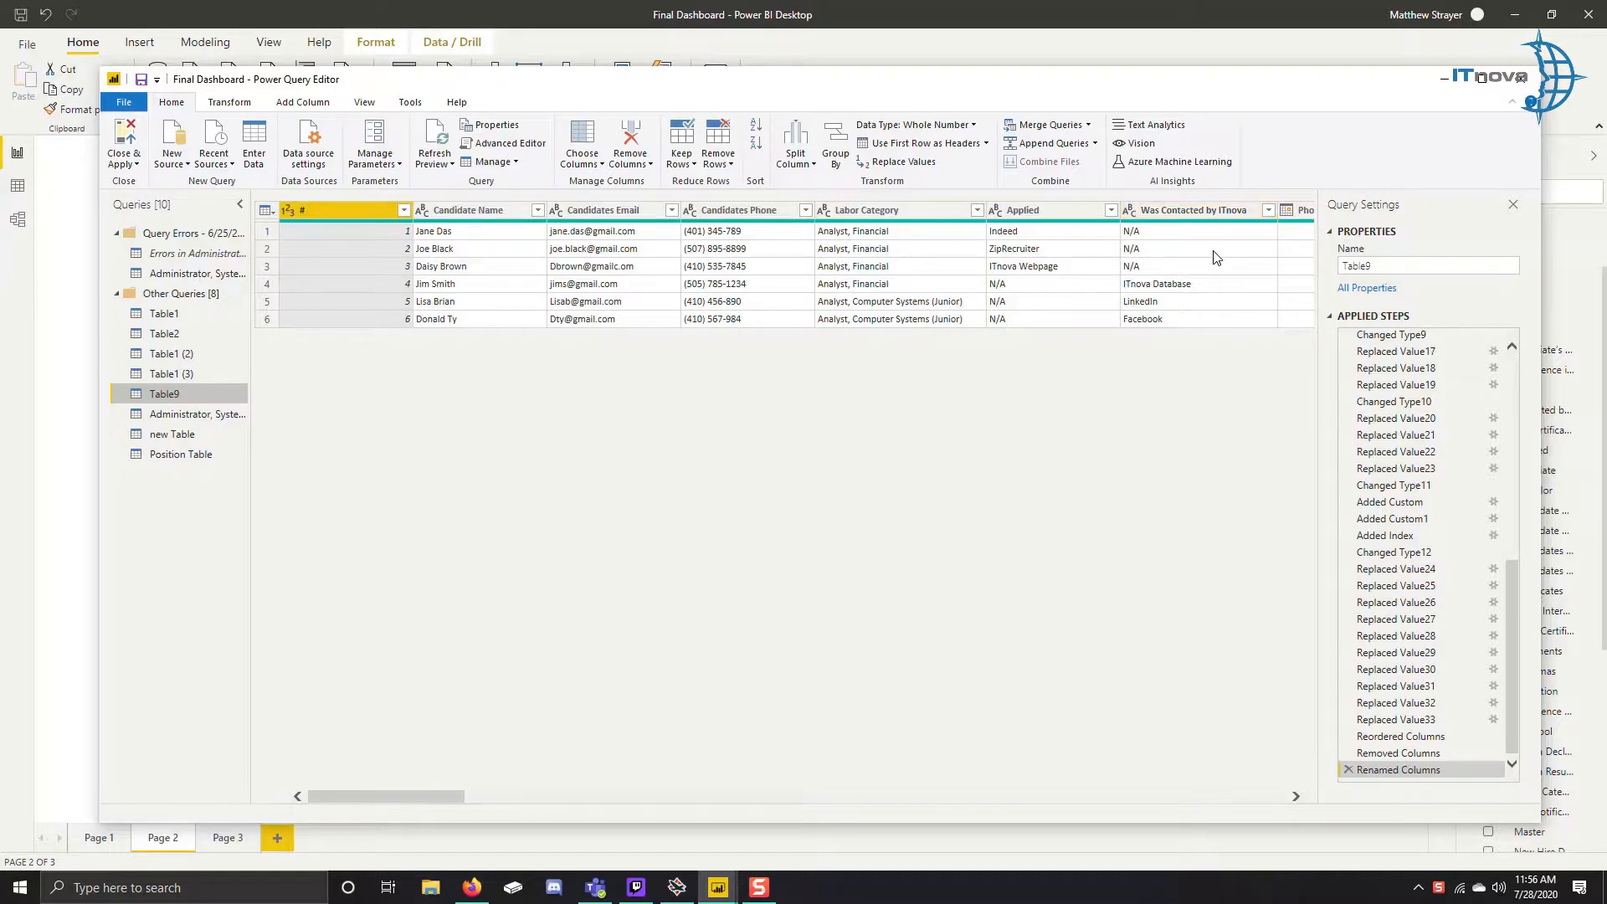
{"action": "left_click_drag", "start_coordinate": [378, 794], "coordinate": [509, 790]}
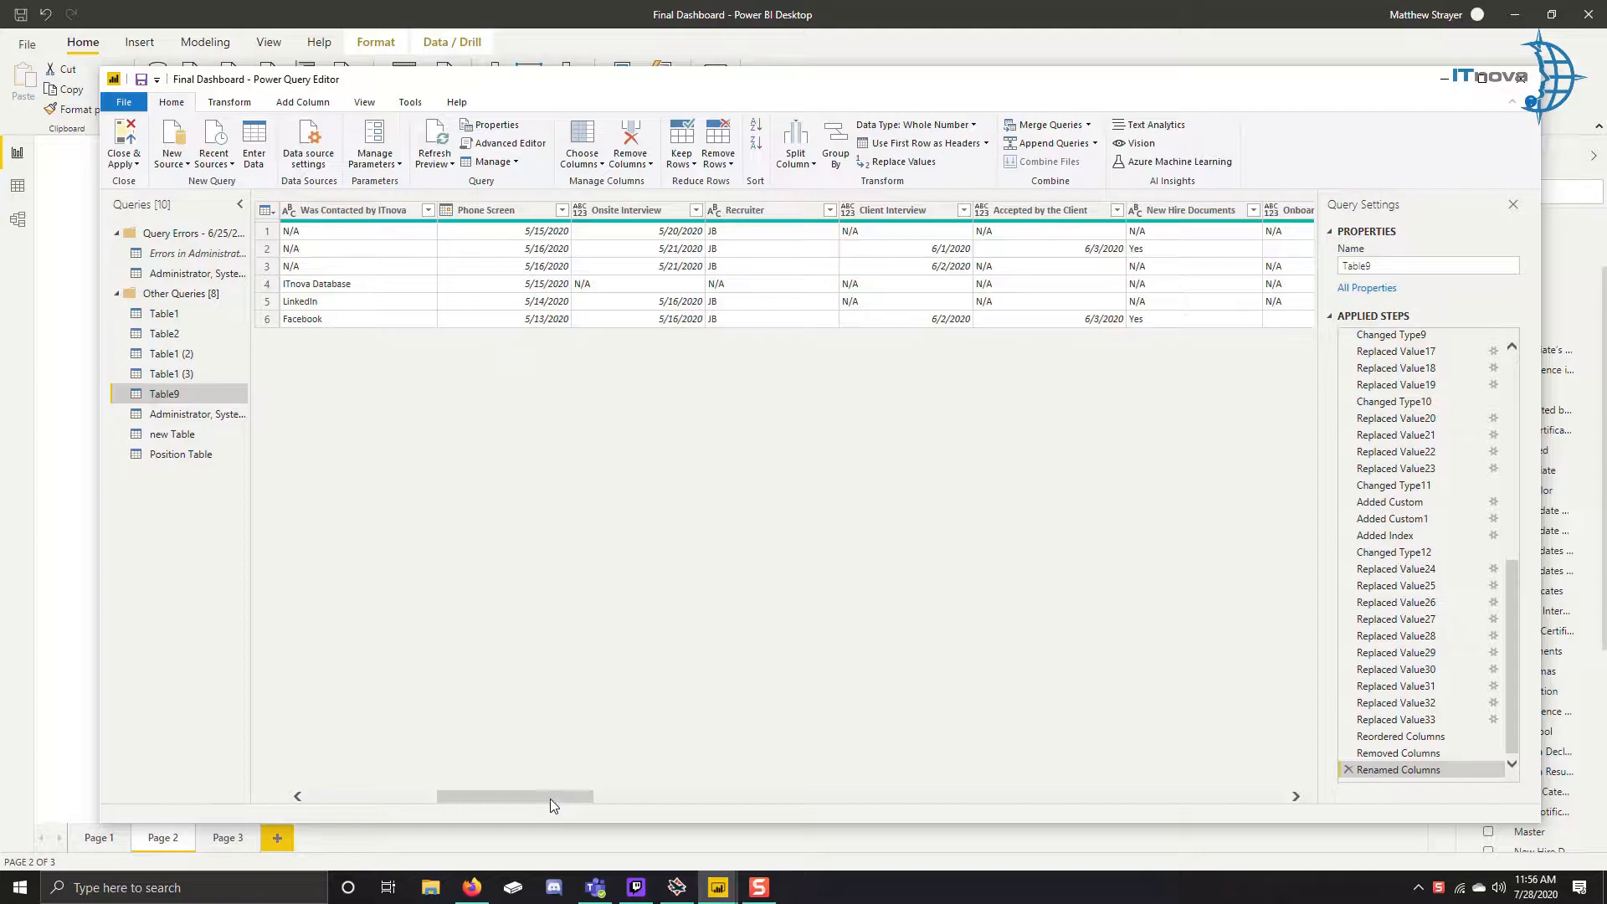
{"action": "left_click_drag", "start_coordinate": [540, 801], "coordinate": [687, 791]}
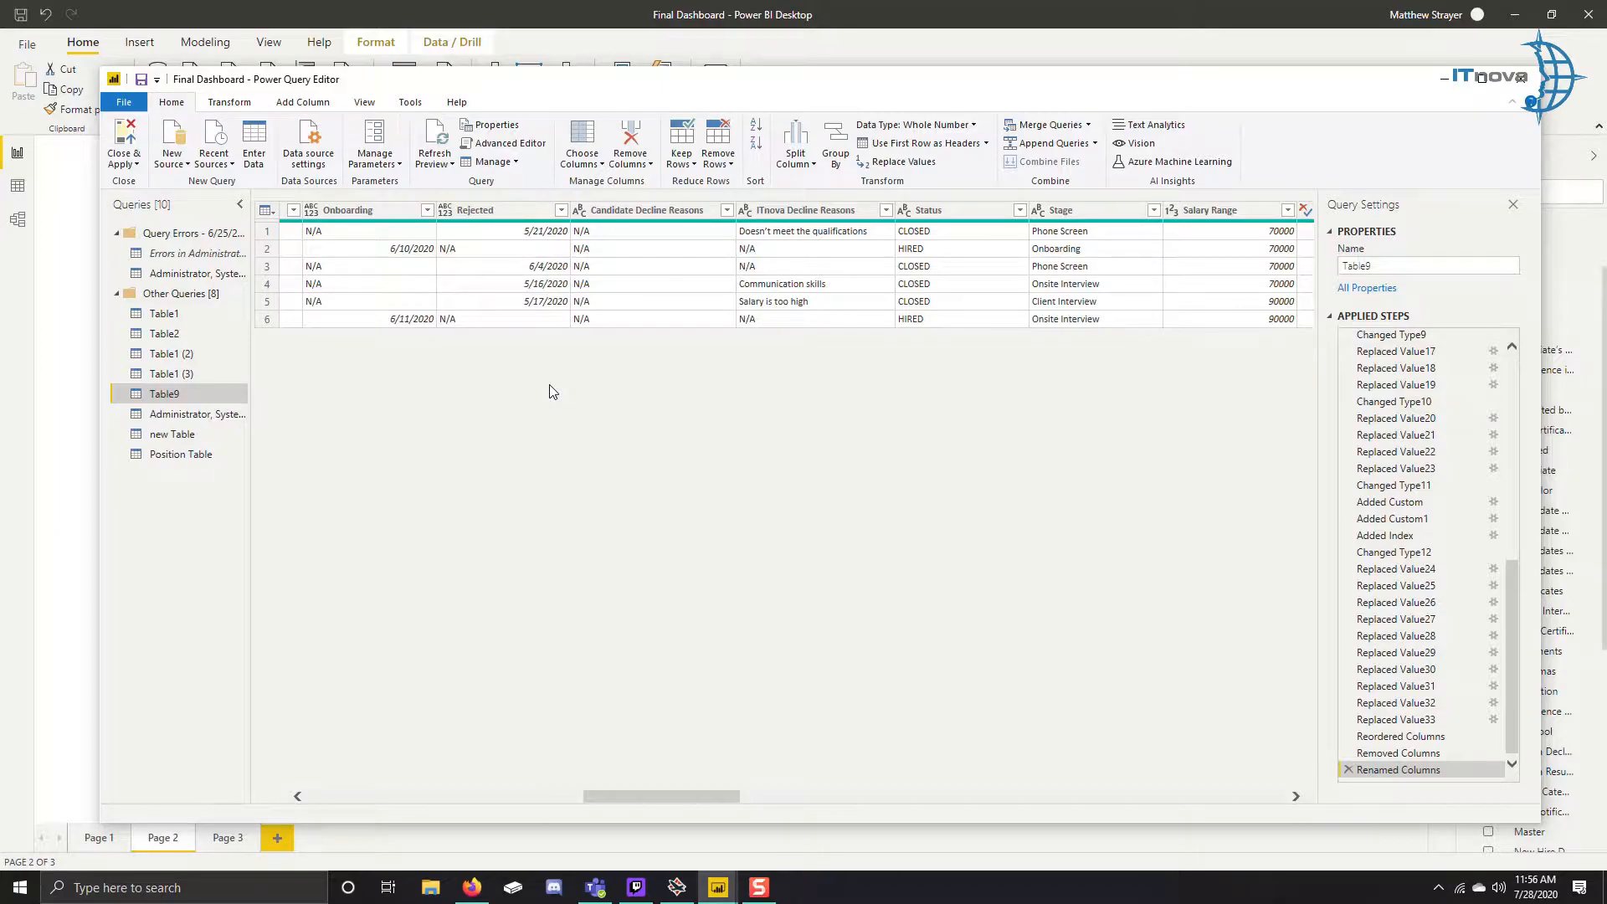
{"action": "left_click_drag", "start_coordinate": [687, 795], "coordinate": [836, 804]}
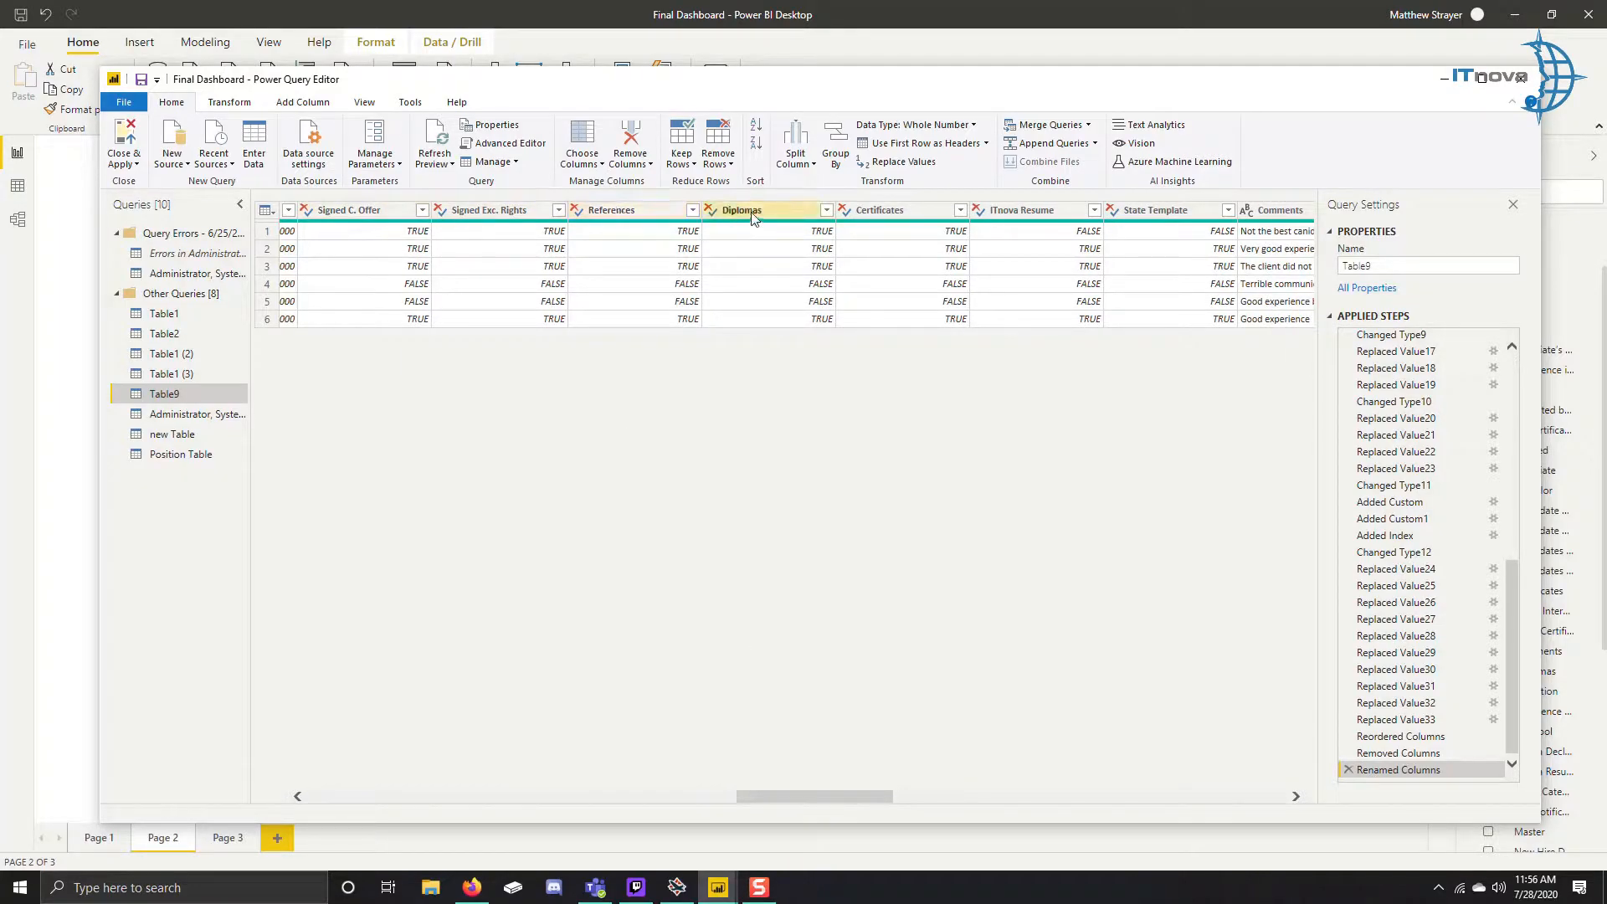
{"action": "left_click", "coordinate": [865, 219]}
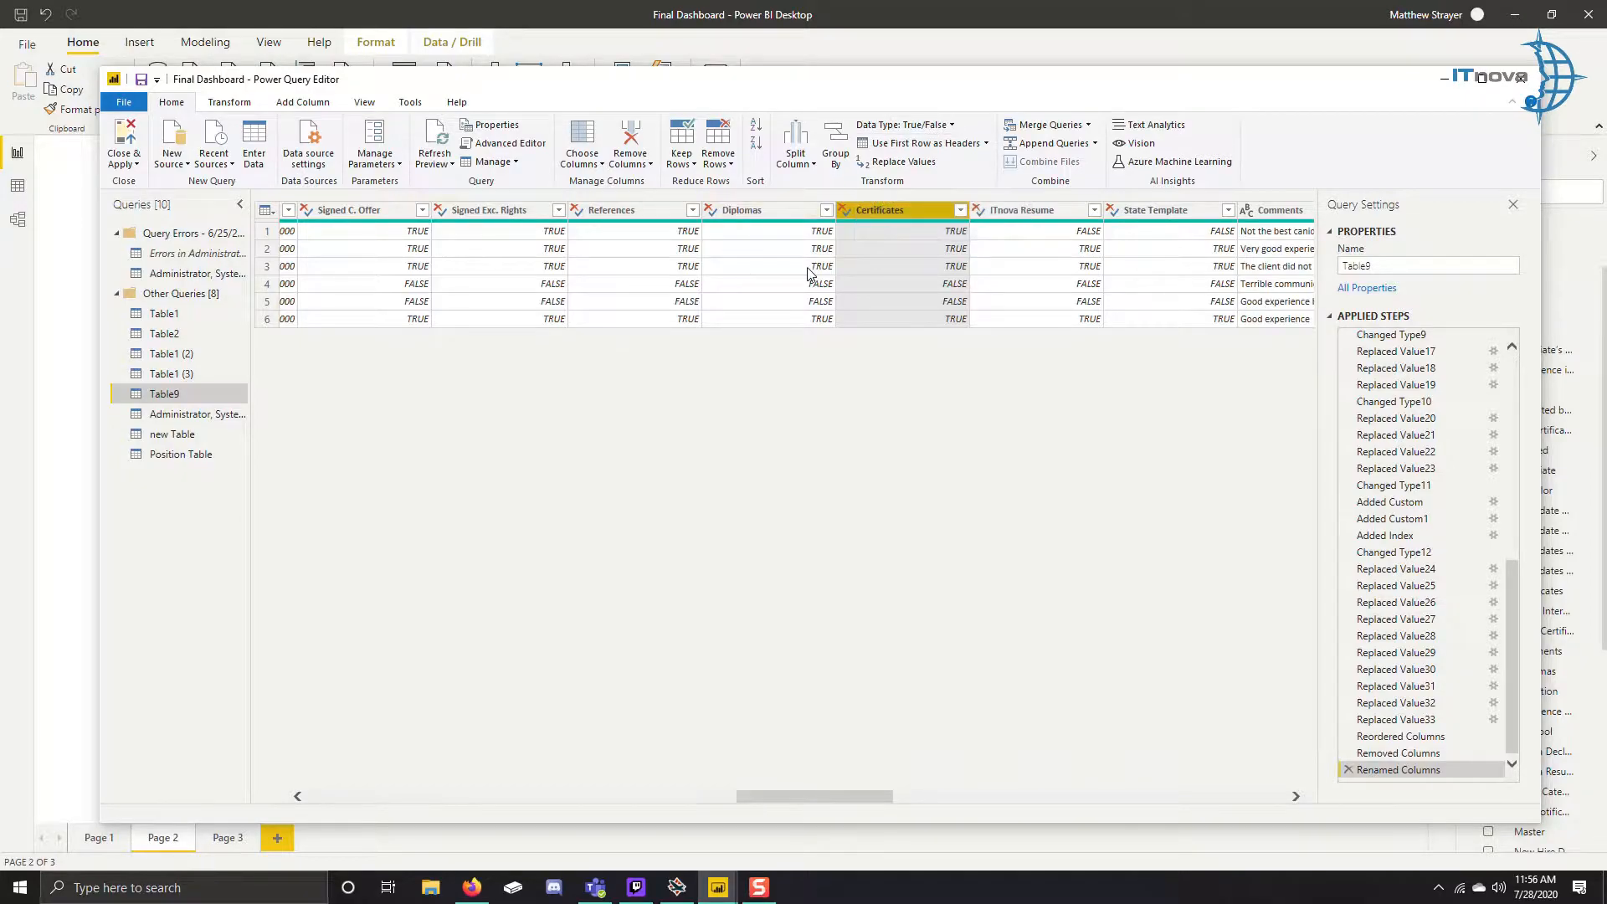
{"action": "left_click_drag", "start_coordinate": [869, 797], "coordinate": [959, 795]}
{"action": "left_click", "coordinate": [985, 213]}
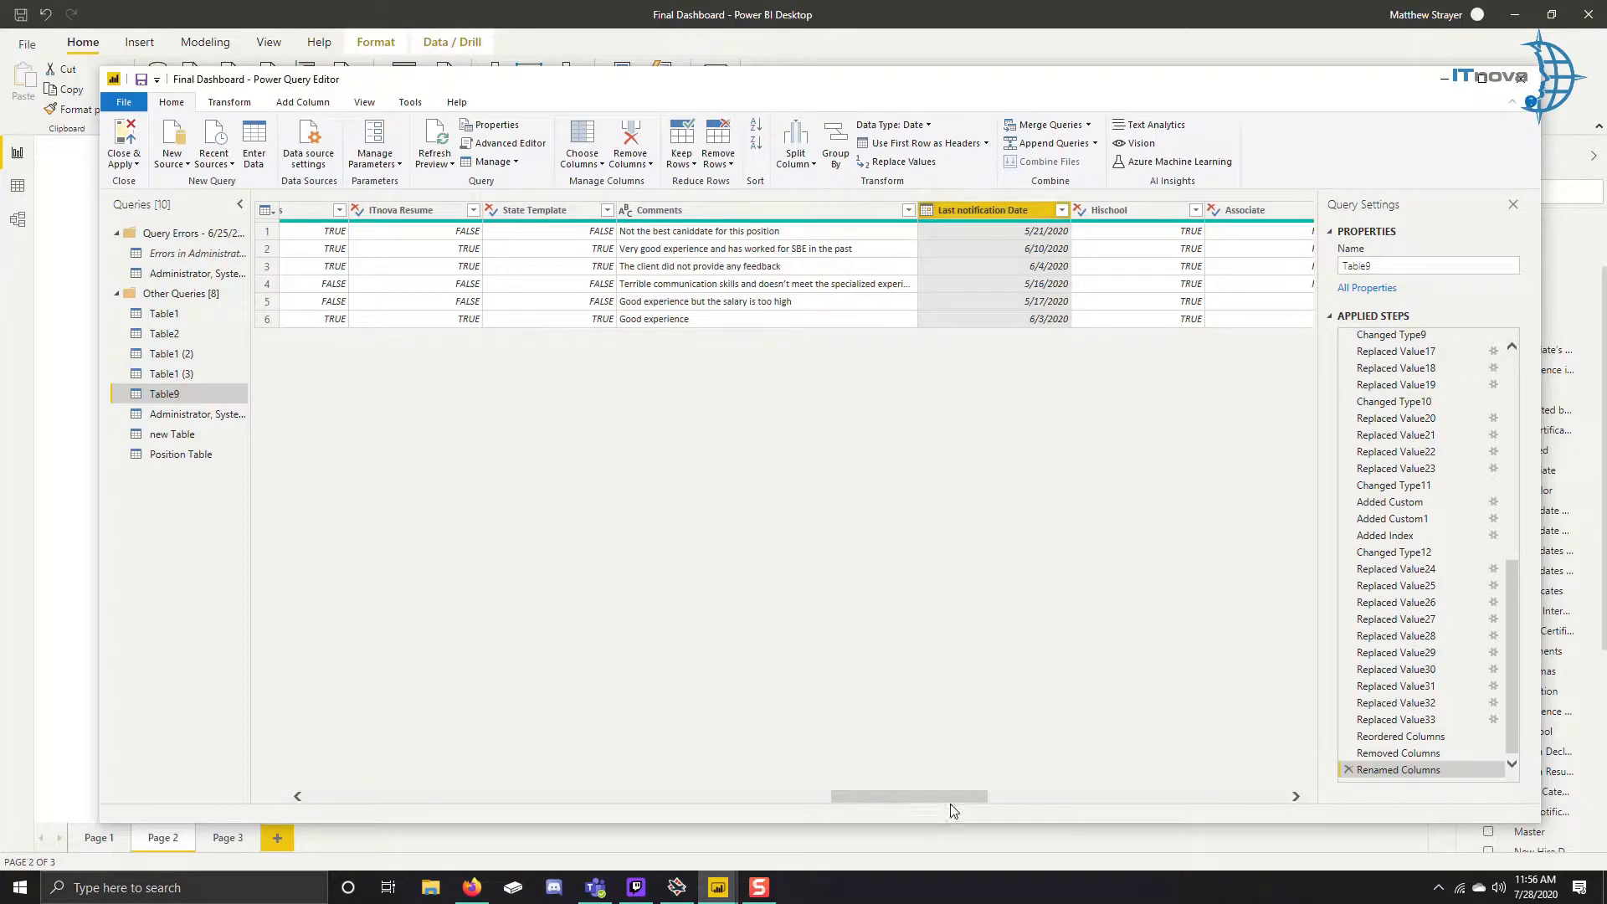
{"action": "left_click_drag", "start_coordinate": [973, 801], "coordinate": [1076, 797]}
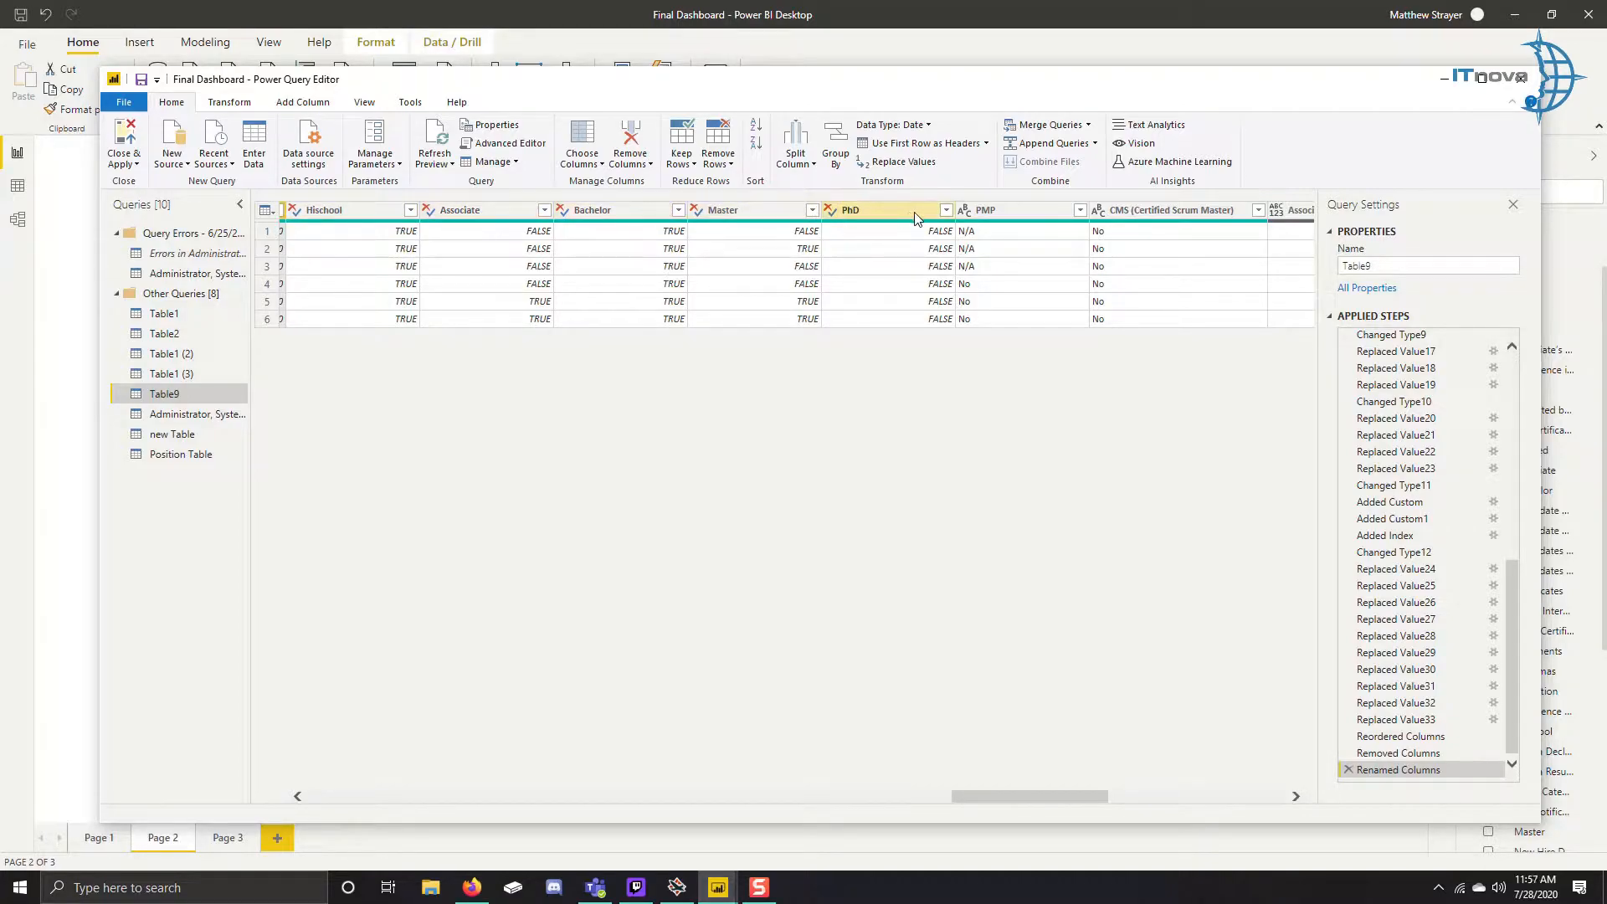
{"action": "left_click_drag", "start_coordinate": [1033, 796], "coordinate": [1230, 811]}
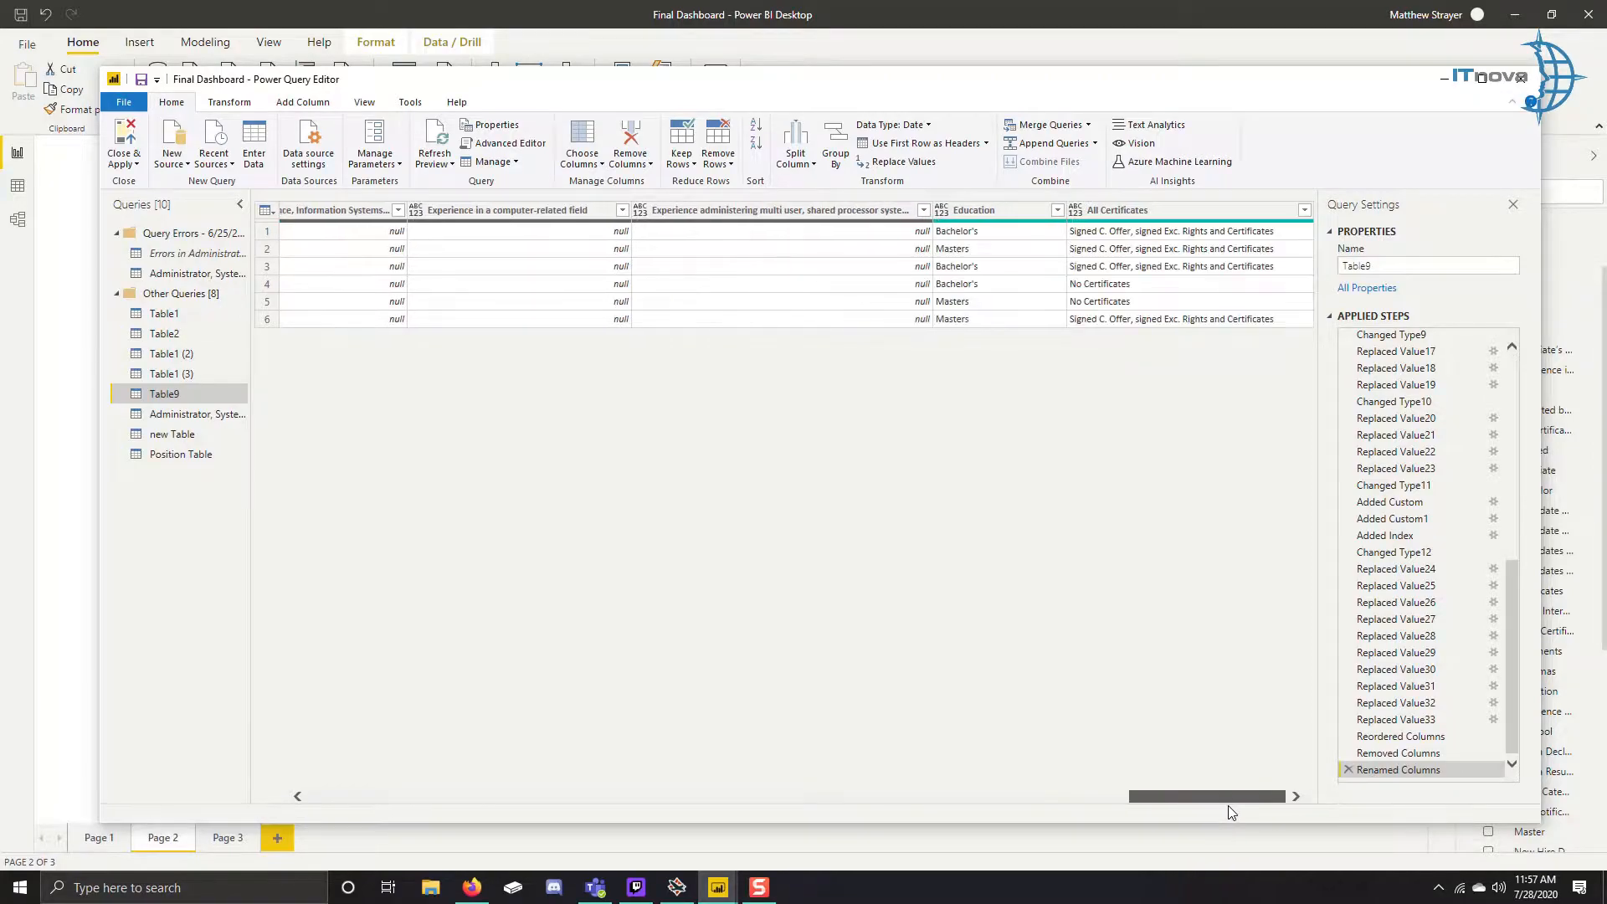
{"action": "left_click", "coordinate": [989, 212]}
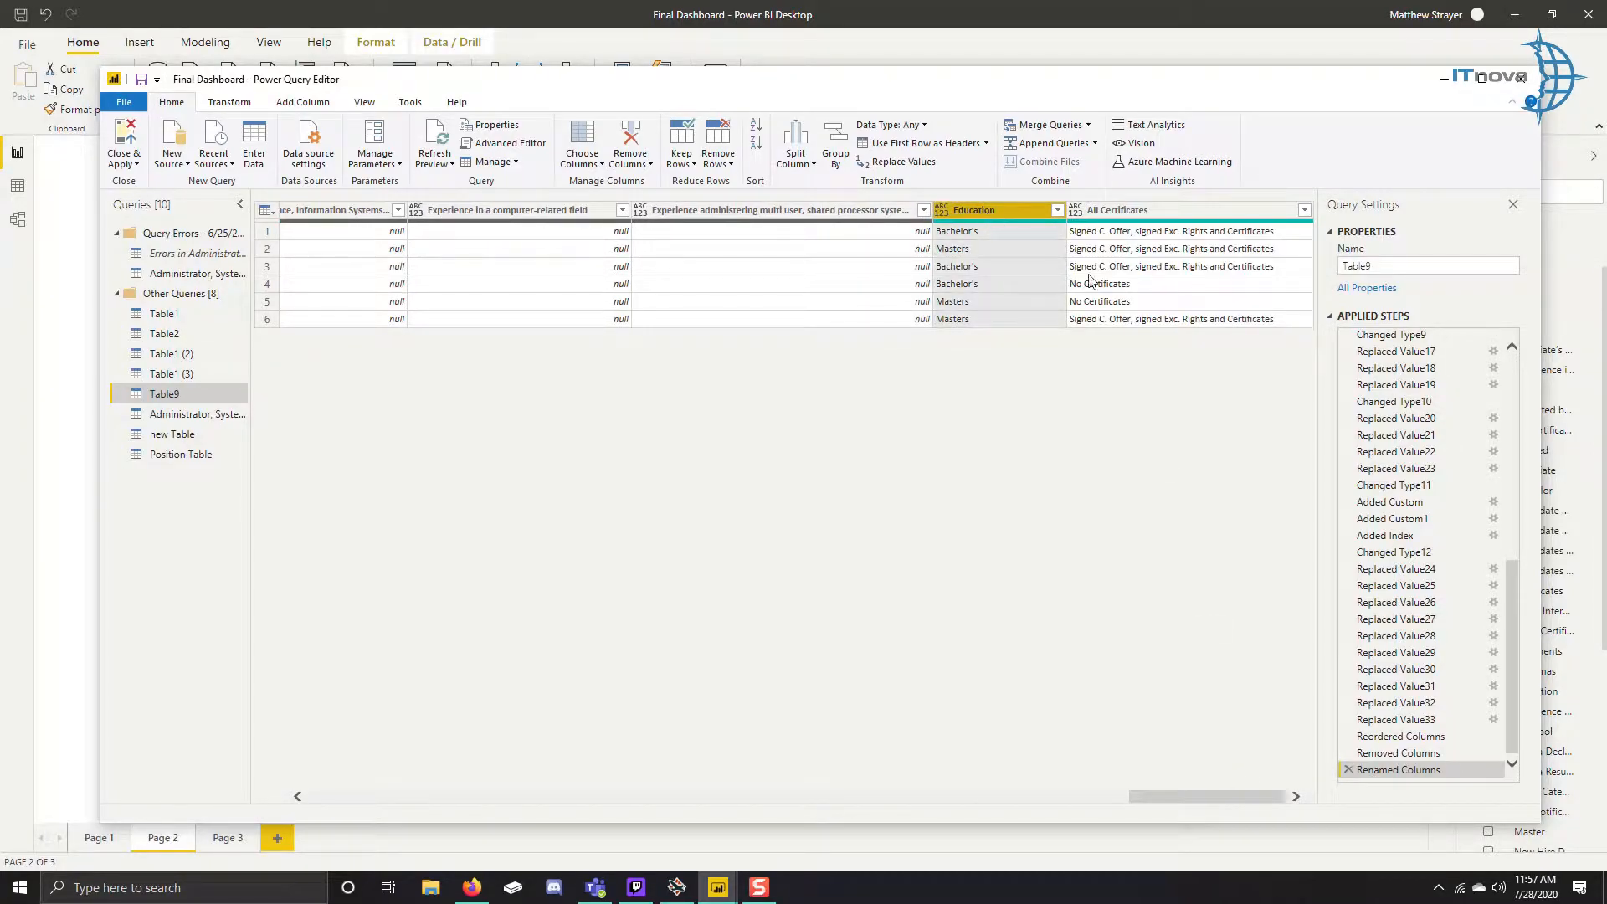
- Open the Added Custom step's settings, read the Education column formula to its end, and cancel the dialog
{"action": "right_click", "coordinate": [1405, 507]}
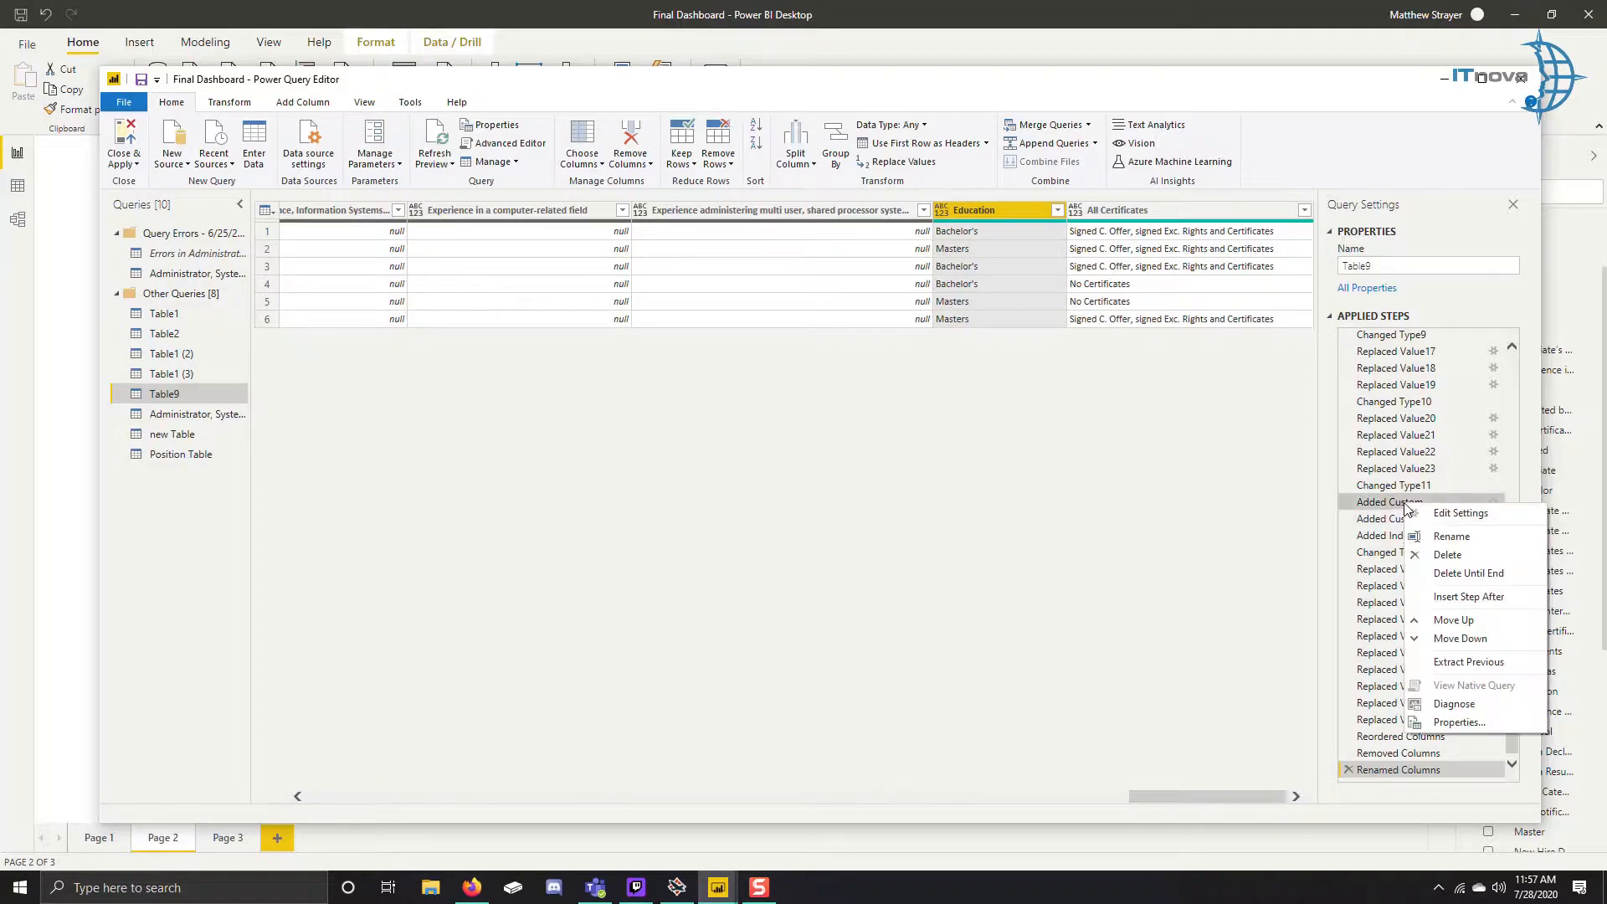
{"action": "left_click", "coordinate": [1456, 621]}
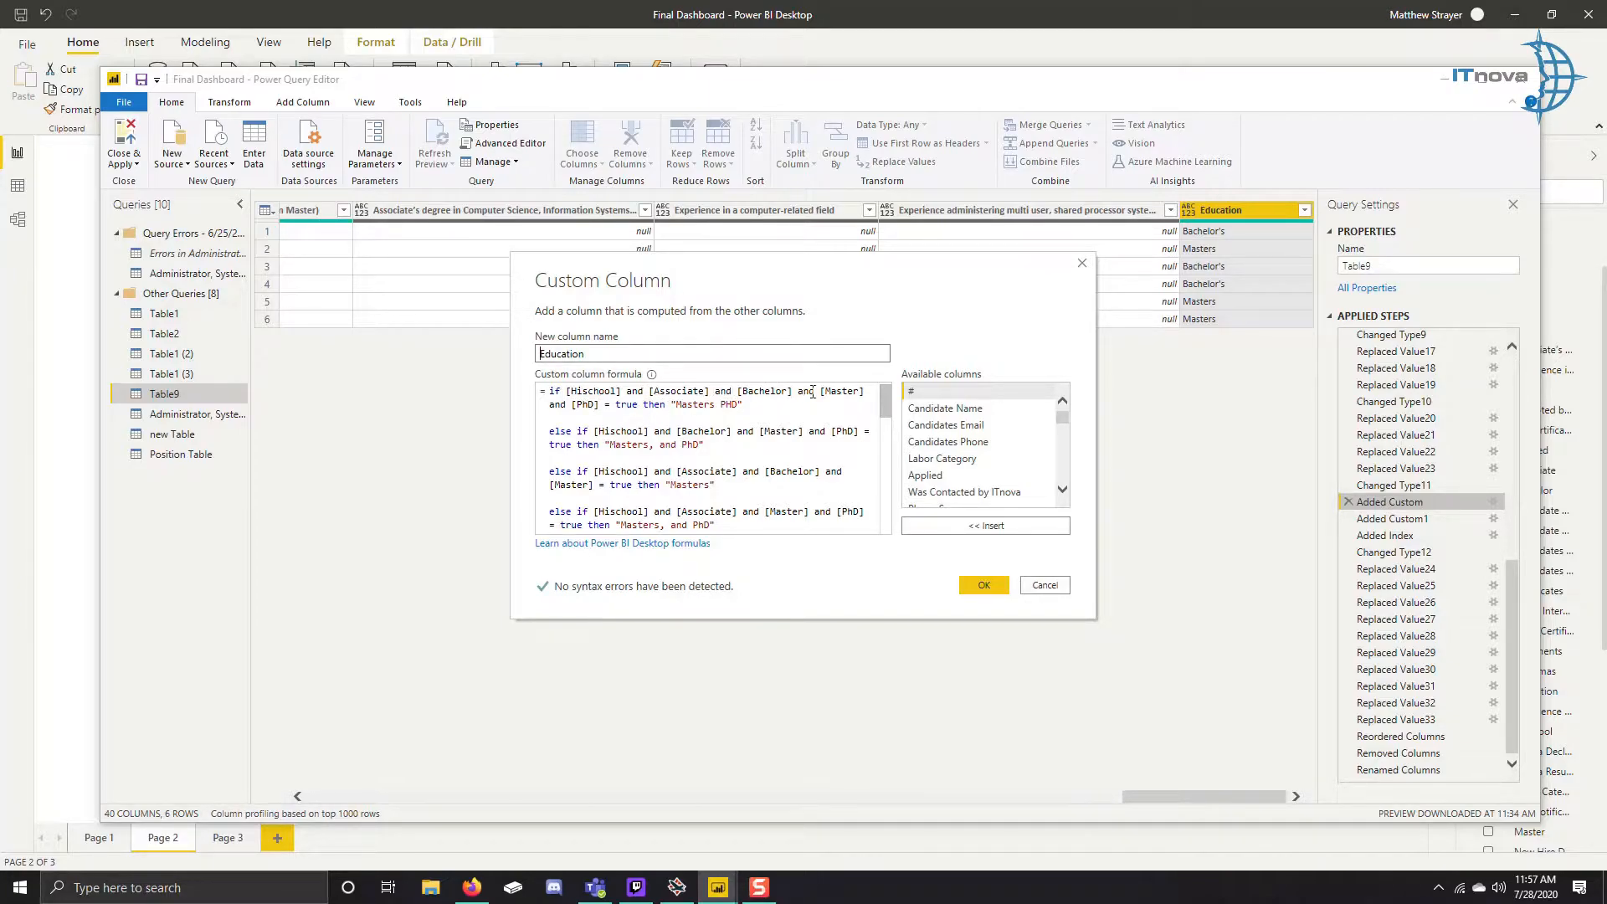
{"action": "scroll", "coordinate": [747, 410], "scroll_direction": "down", "scroll_amount": 1}
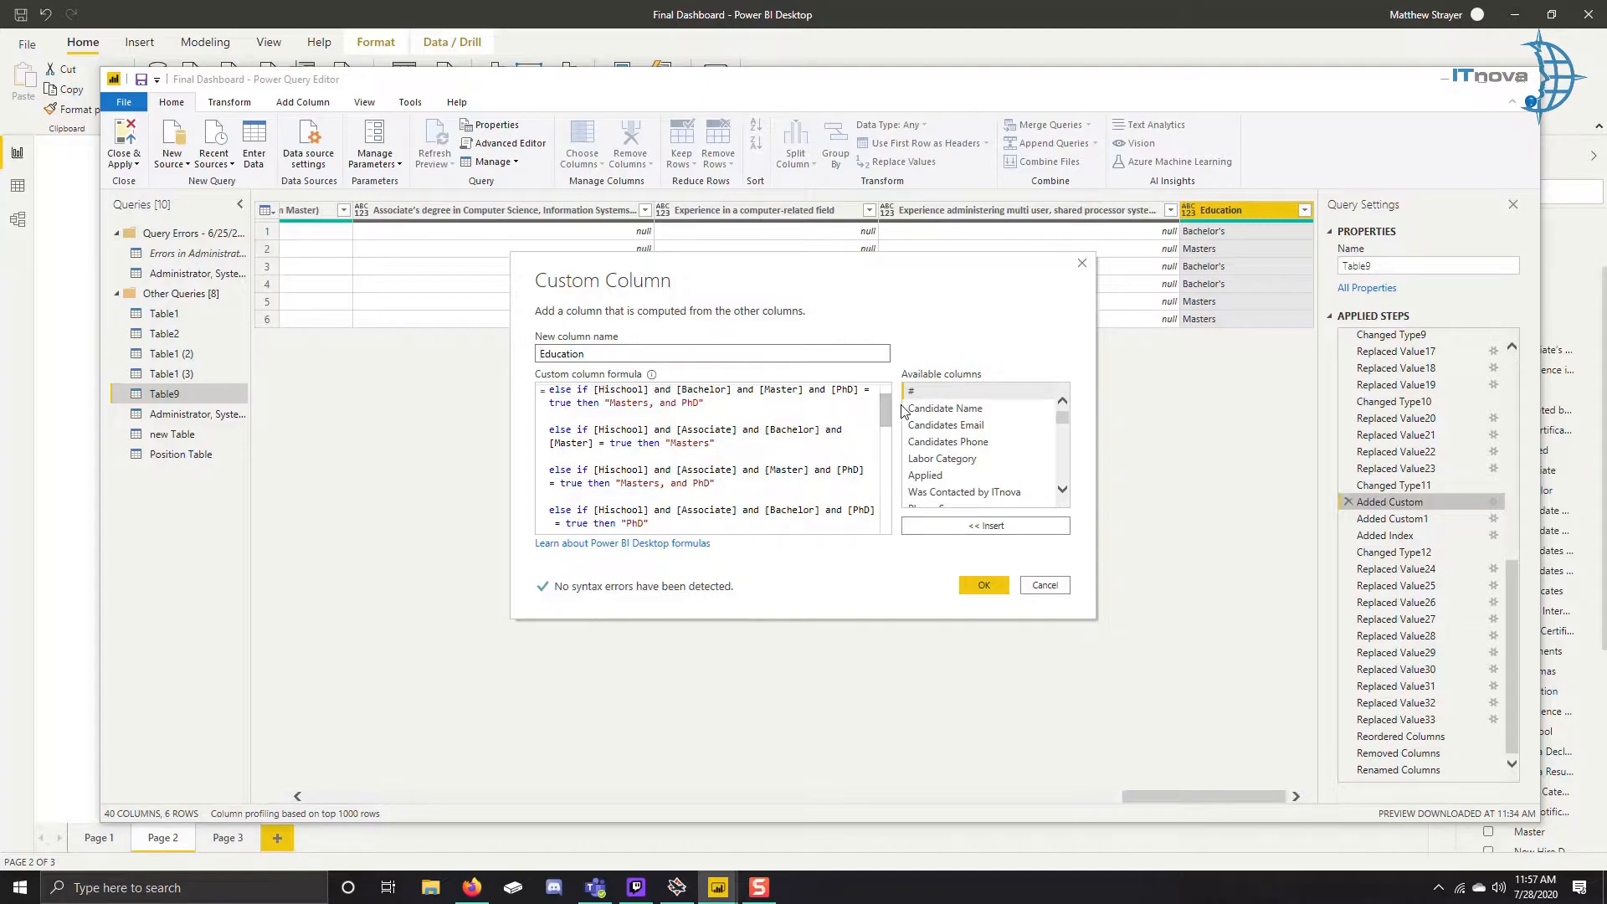
{"action": "left_click_drag", "start_coordinate": [894, 416], "coordinate": [894, 512]}
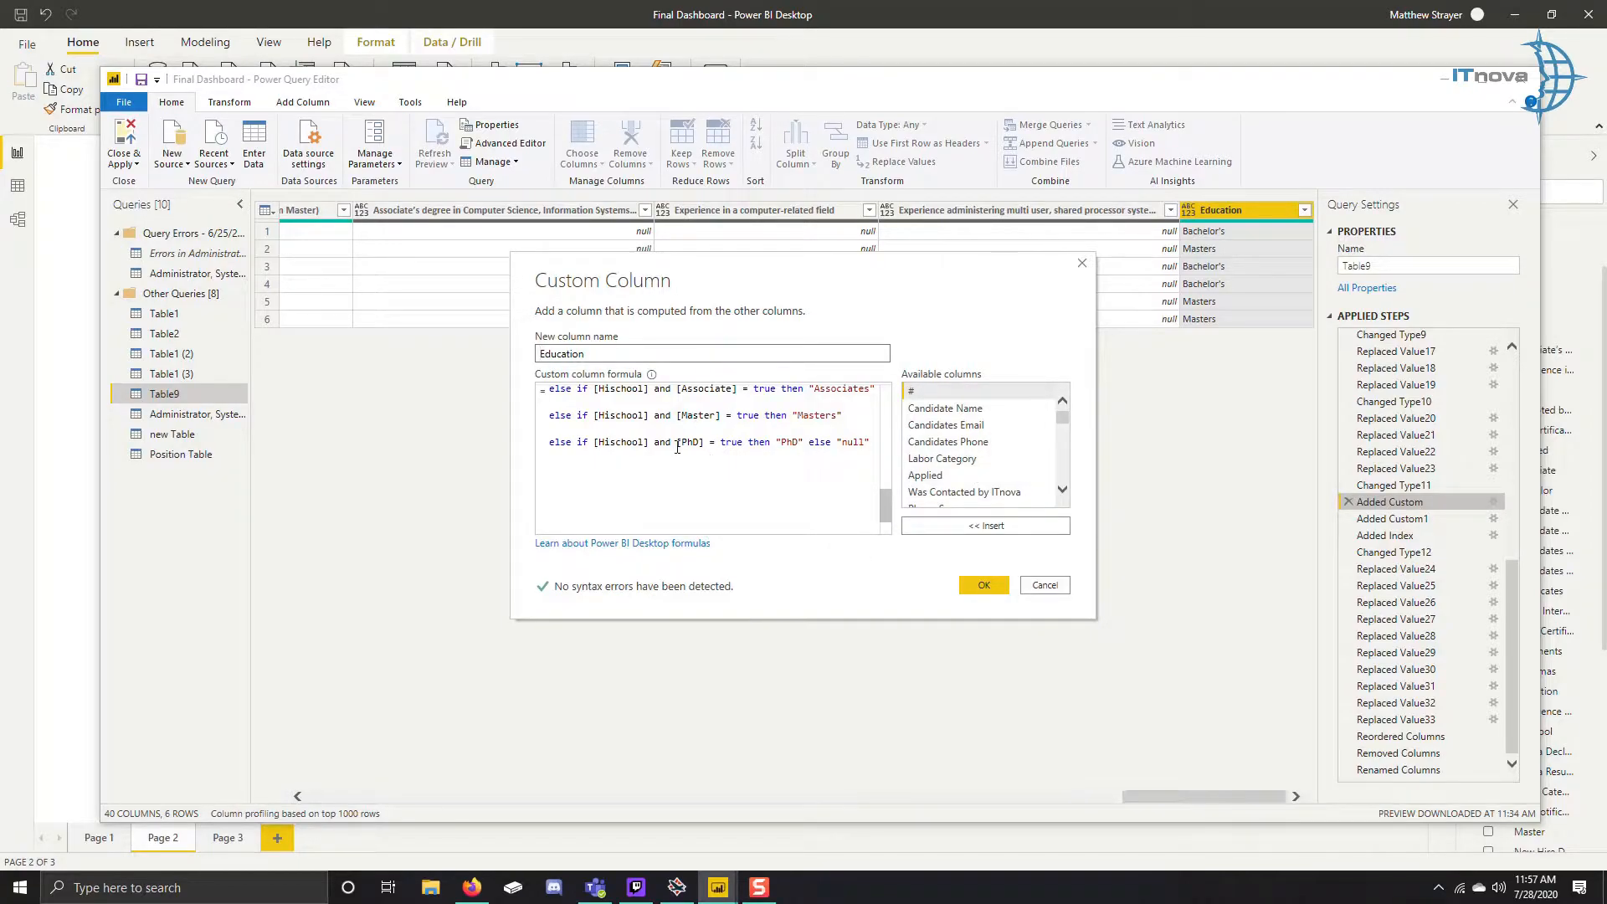
{"action": "scroll", "coordinate": [777, 445], "scroll_direction": "down", "scroll_amount": 2}
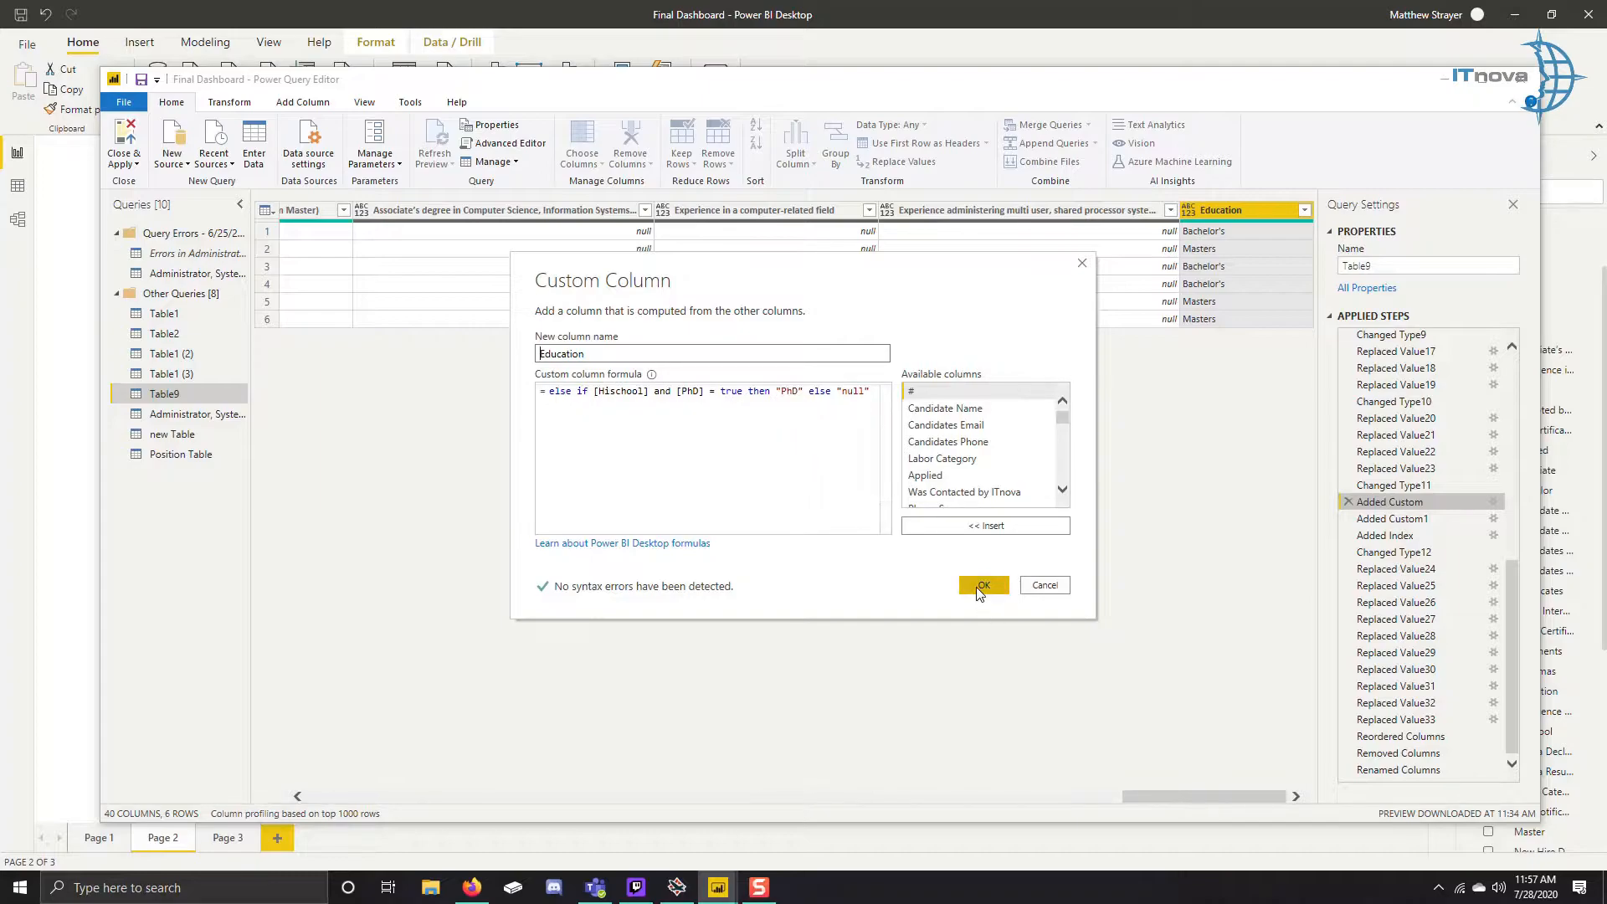
{"action": "left_click", "coordinate": [1046, 585]}
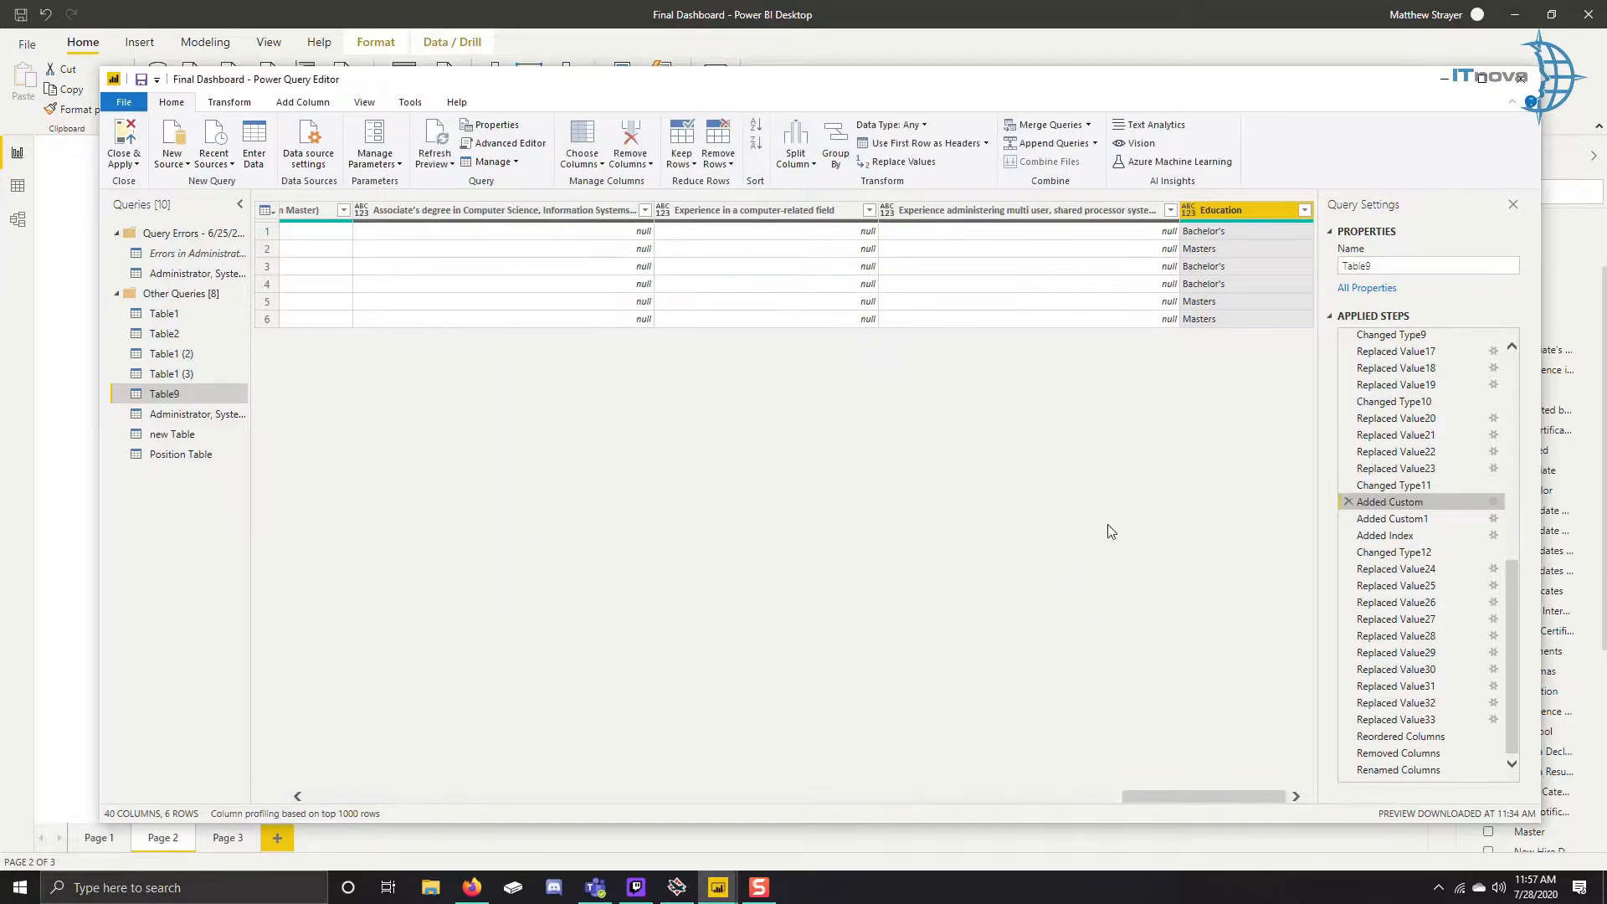
- Open the Added Custom1 step's settings and read the All Certificates column formula to its end
{"action": "left_click", "coordinate": [1408, 520]}
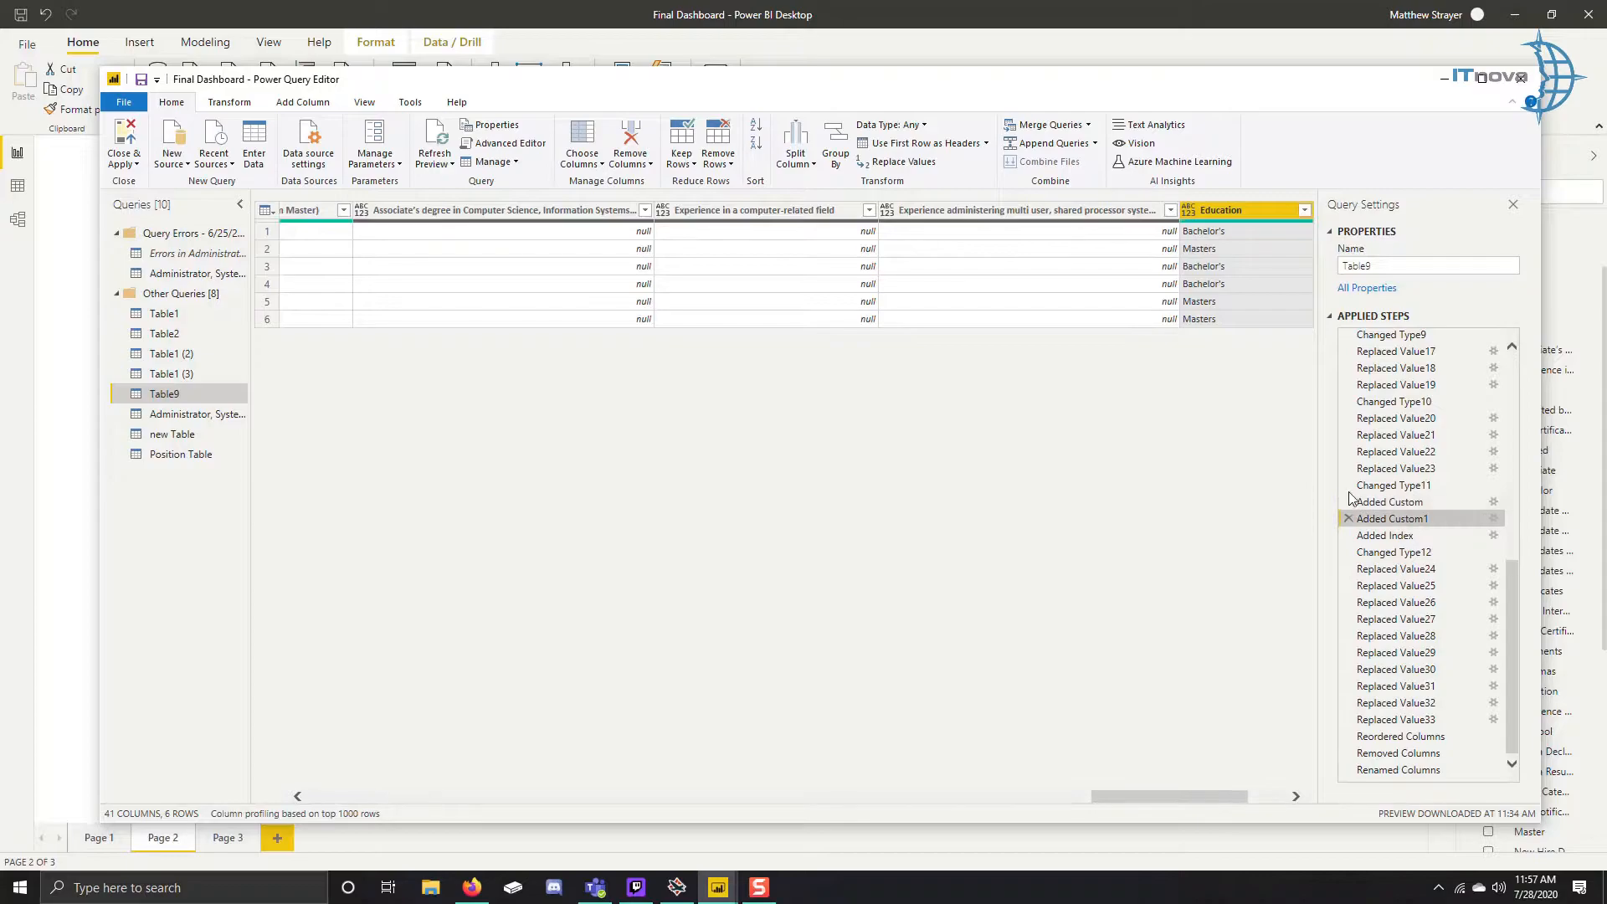
{"action": "scroll", "coordinate": [1217, 786], "scroll_direction": "right", "scroll_amount": 3}
{"action": "left_click", "coordinate": [1154, 212]}
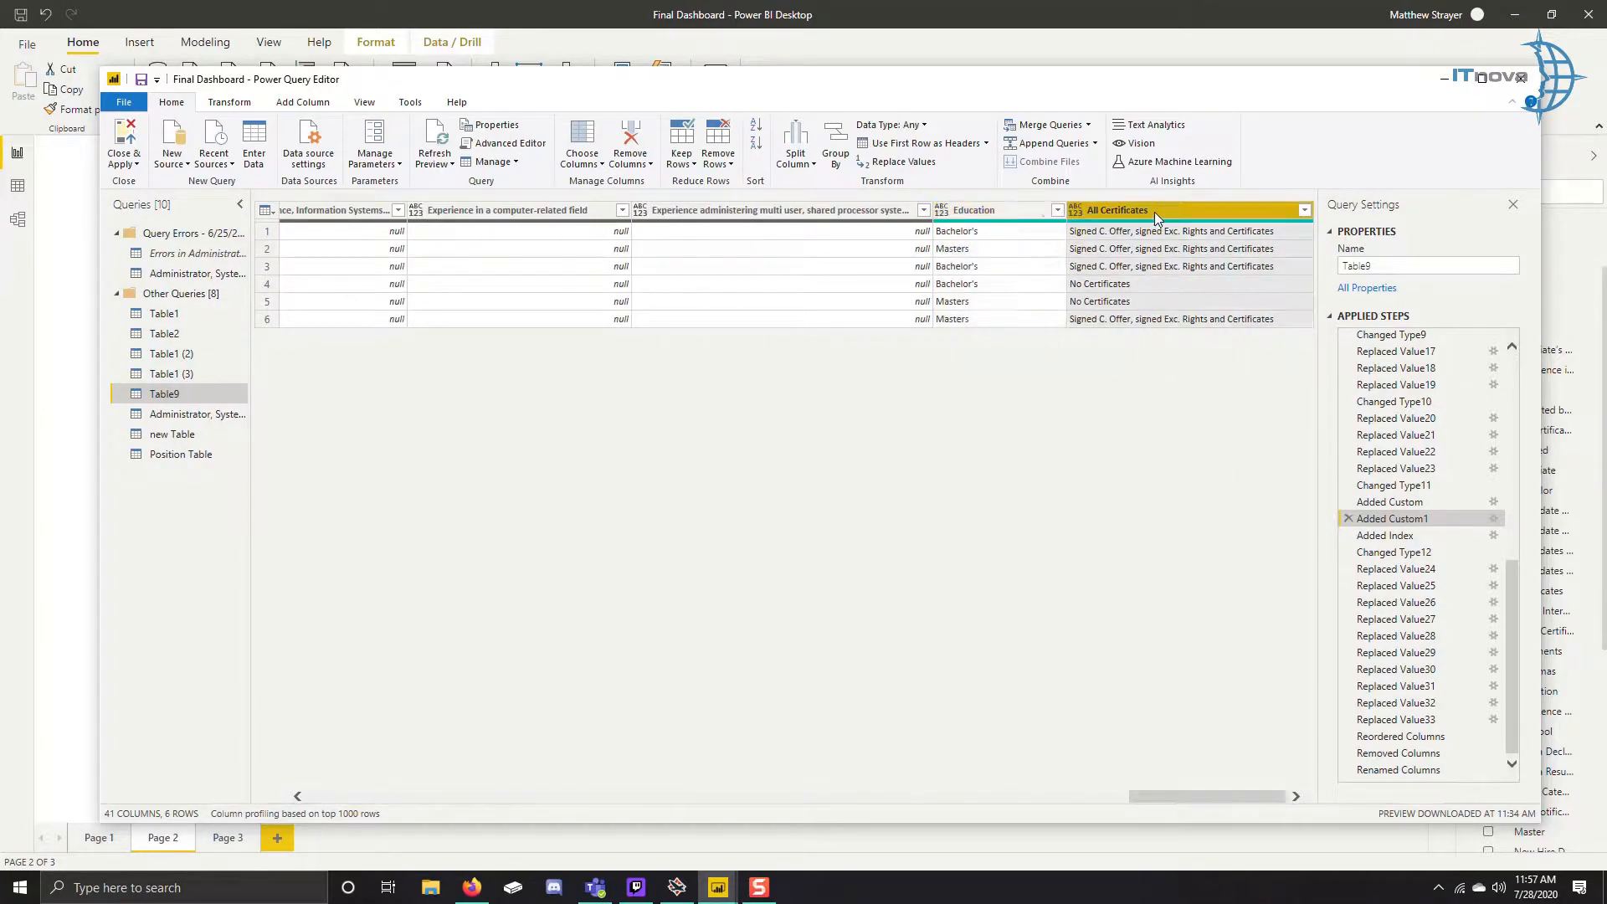
{"action": "right_click", "coordinate": [1381, 517]}
{"action": "left_click", "coordinate": [1421, 528]}
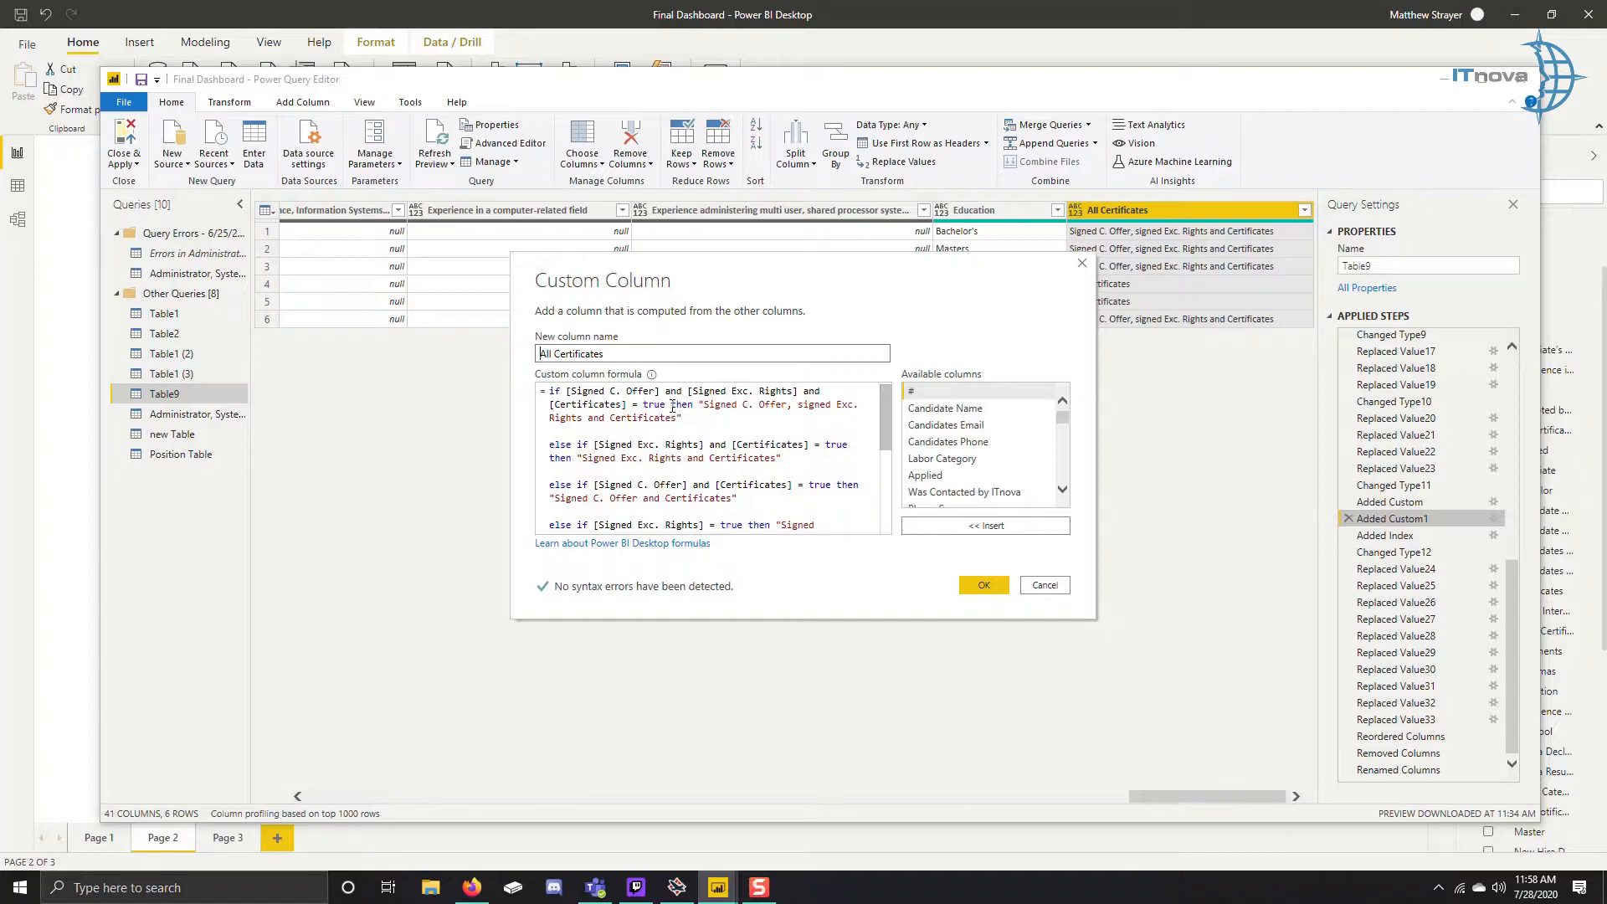
{"action": "left_click_drag", "start_coordinate": [884, 415], "coordinate": [875, 482]}
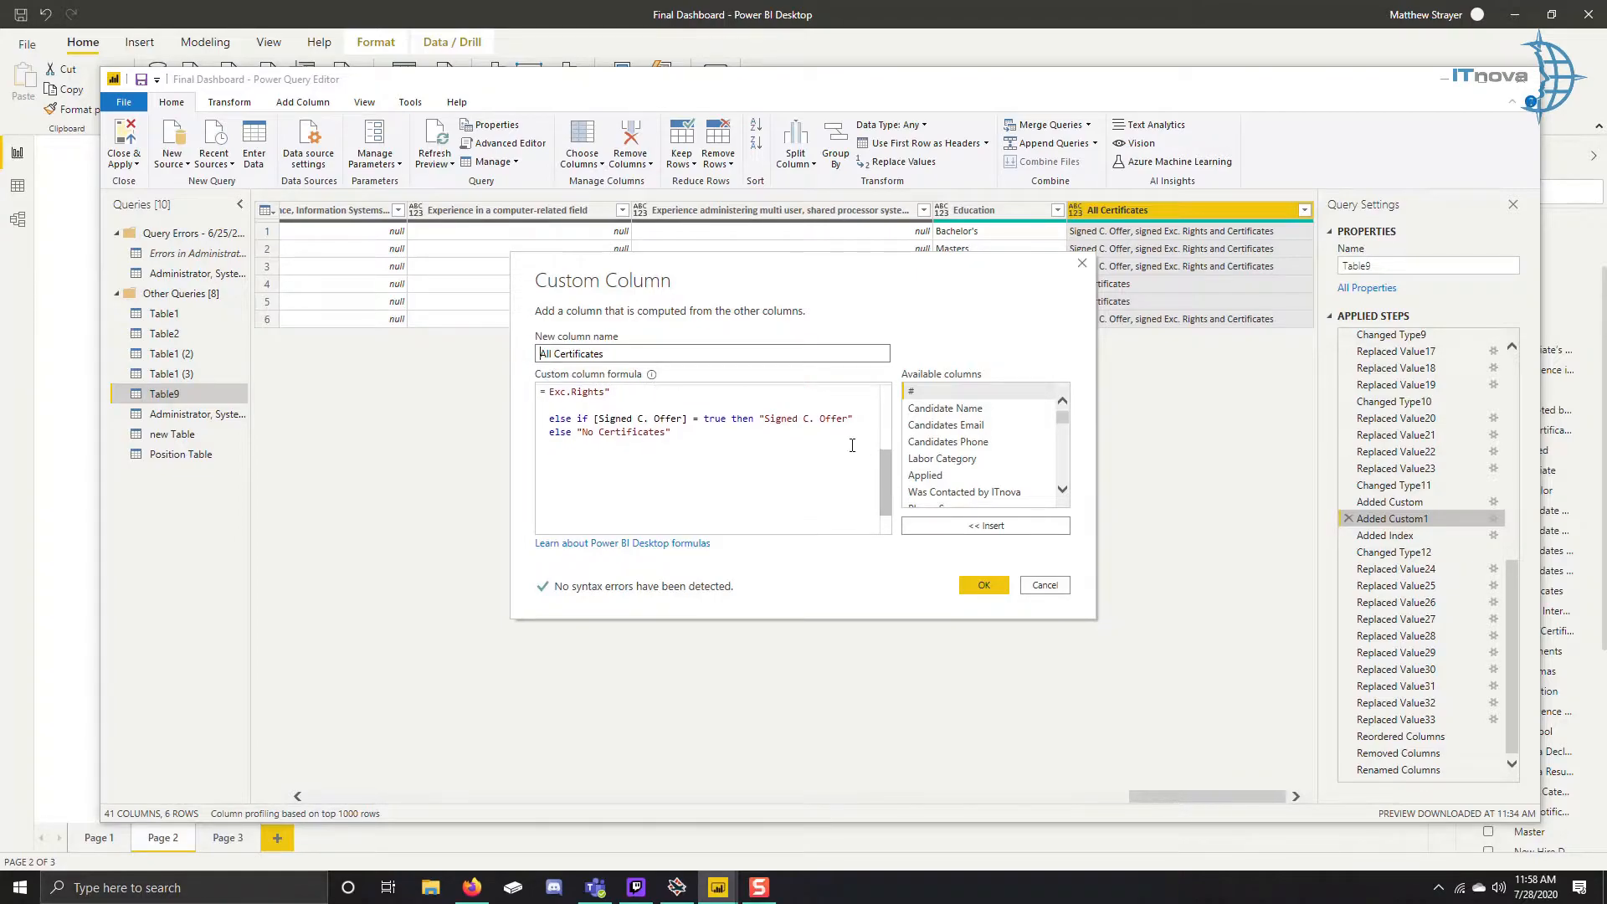
{"action": "left_click", "coordinate": [983, 586]}
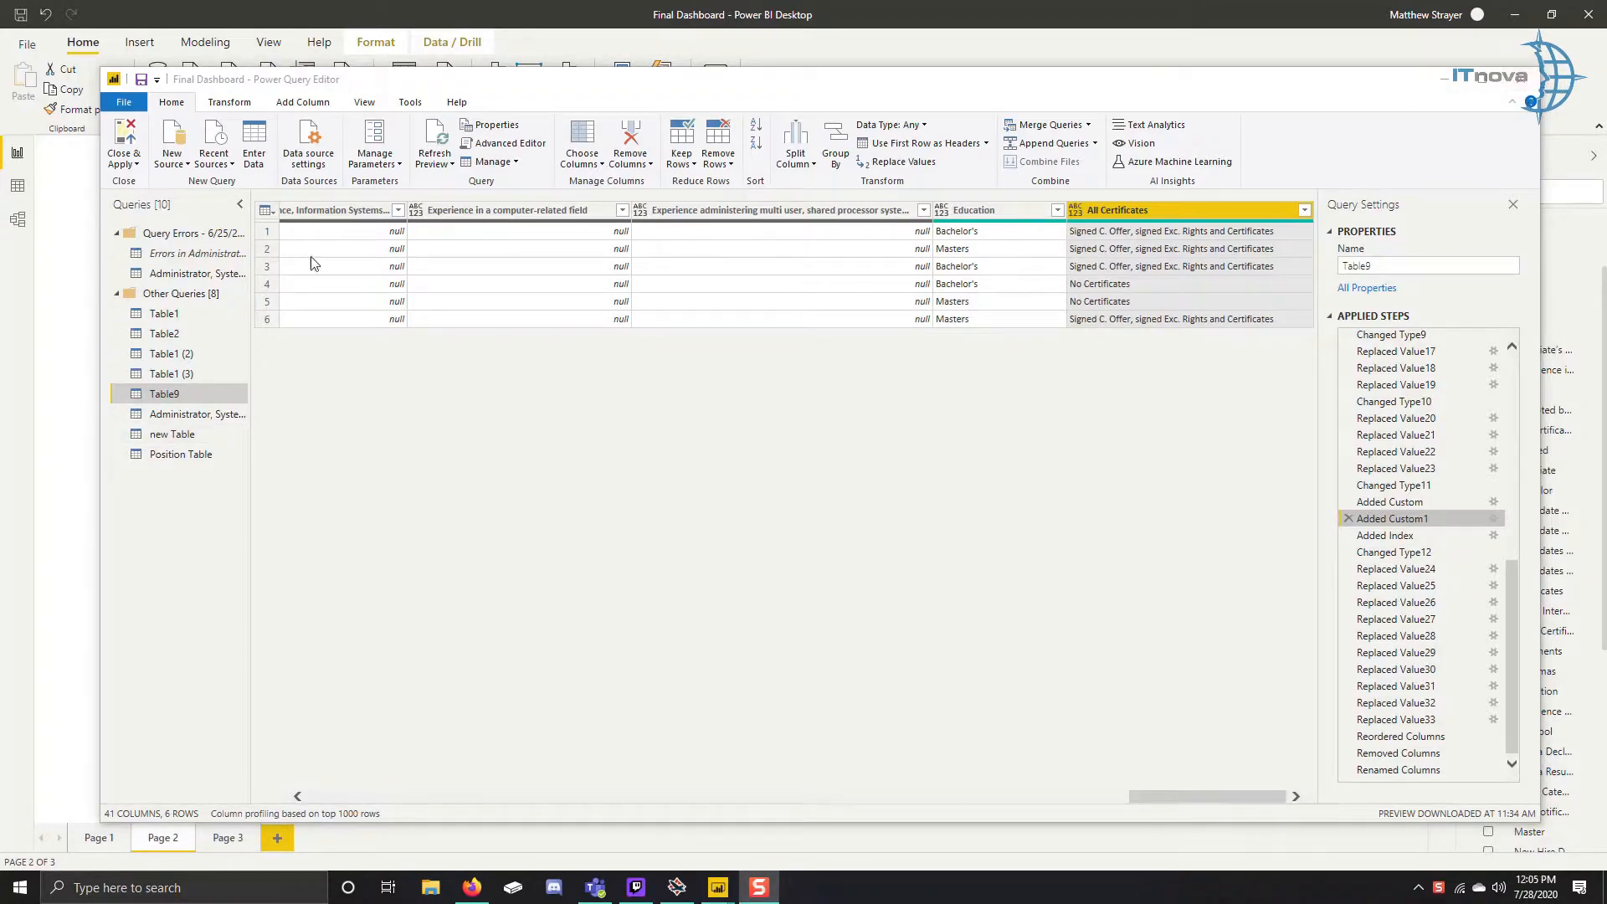
- Close the query editor with its changes applied and collapse Table9's field list
{"action": "left_click", "coordinate": [134, 145]}
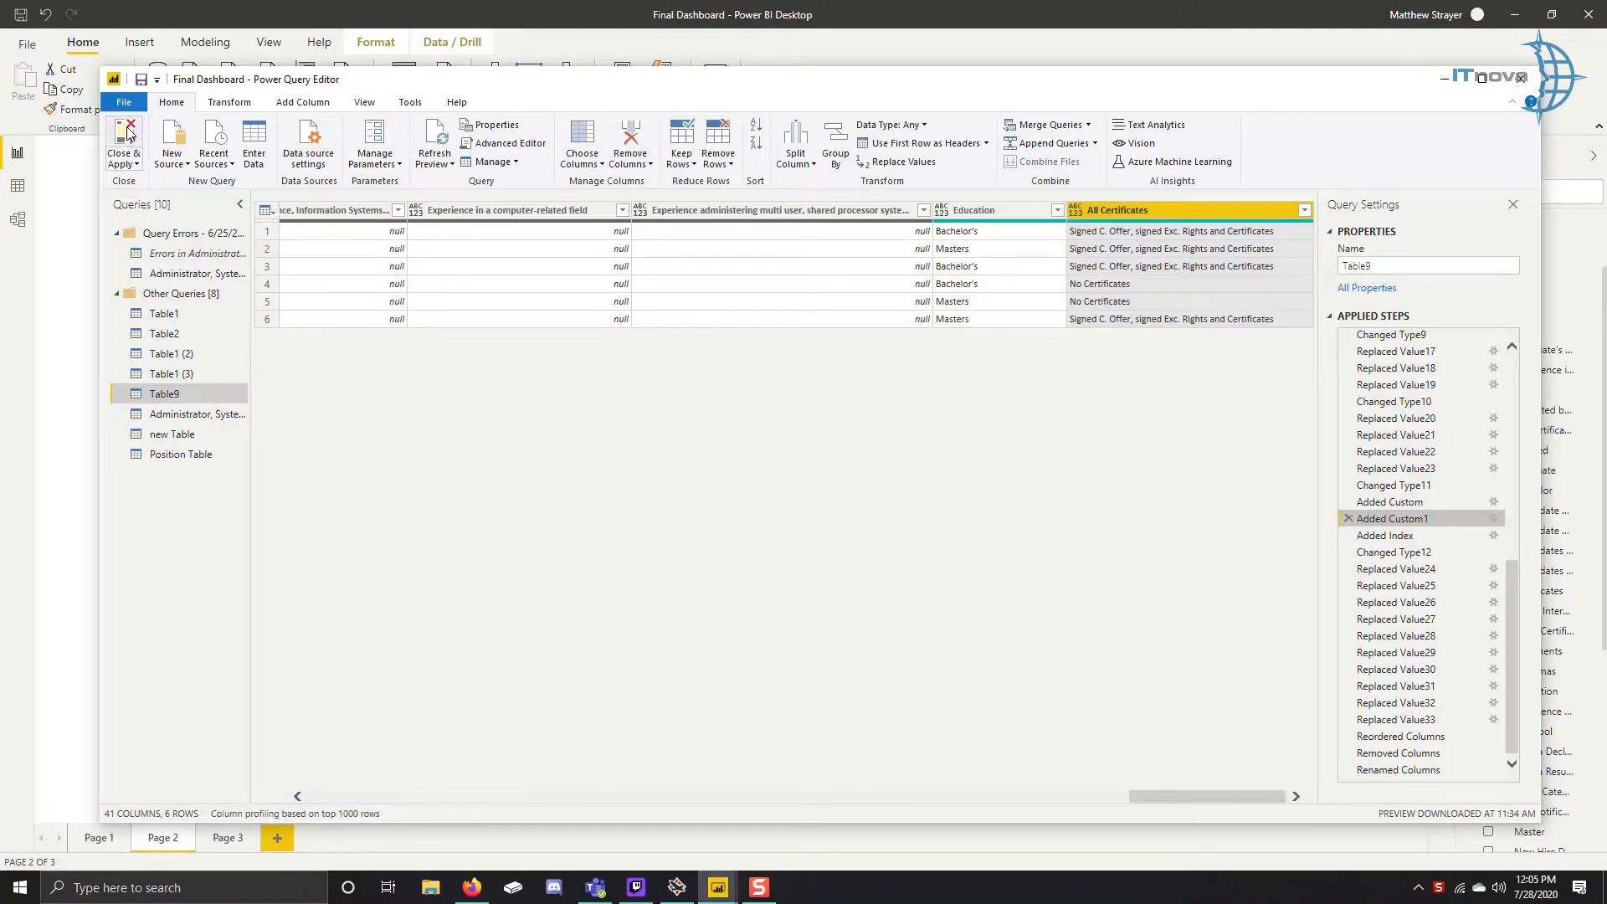
{"action": "left_click", "coordinate": [128, 133]}
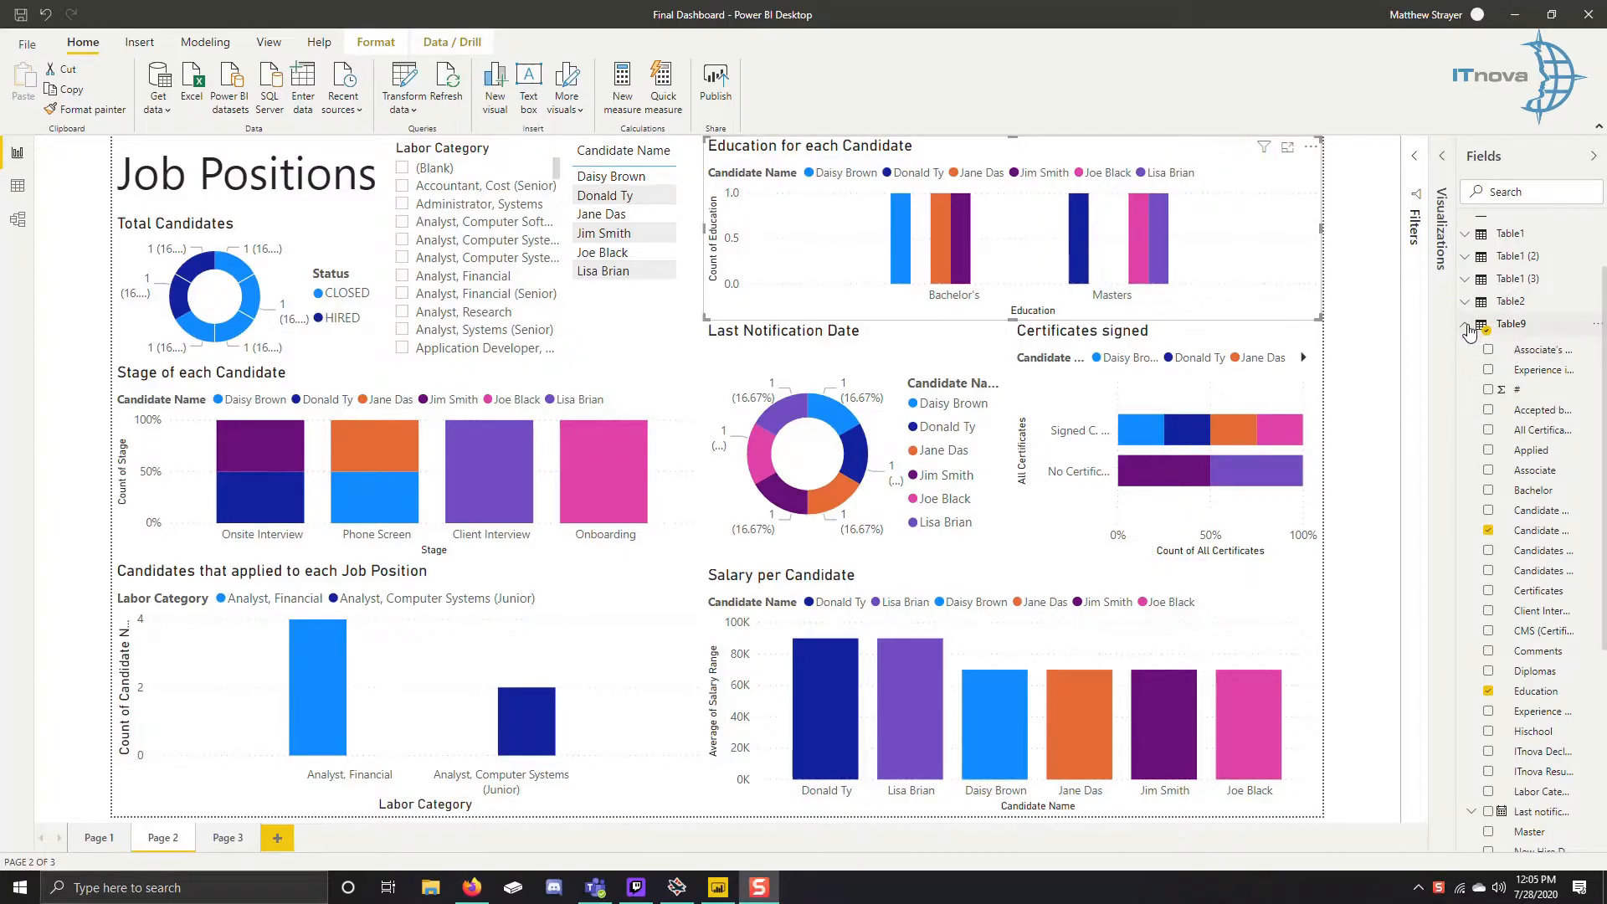
{"action": "left_click", "coordinate": [1468, 328]}
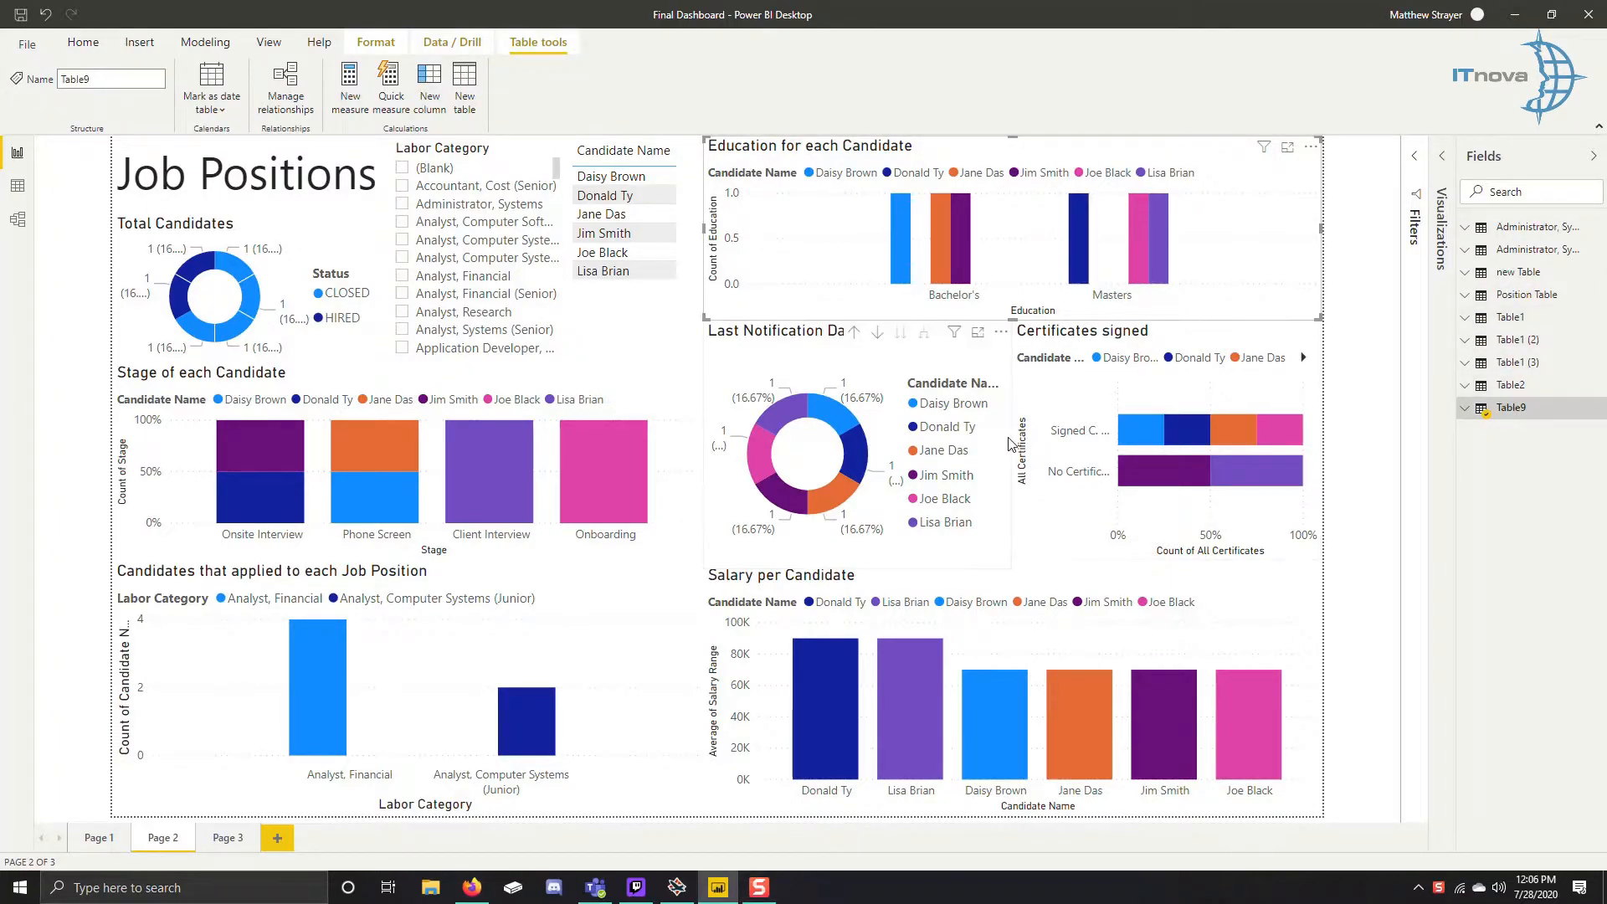
- Select the Total Candidates donut chart on the report page
{"action": "left_click", "coordinate": [310, 244]}
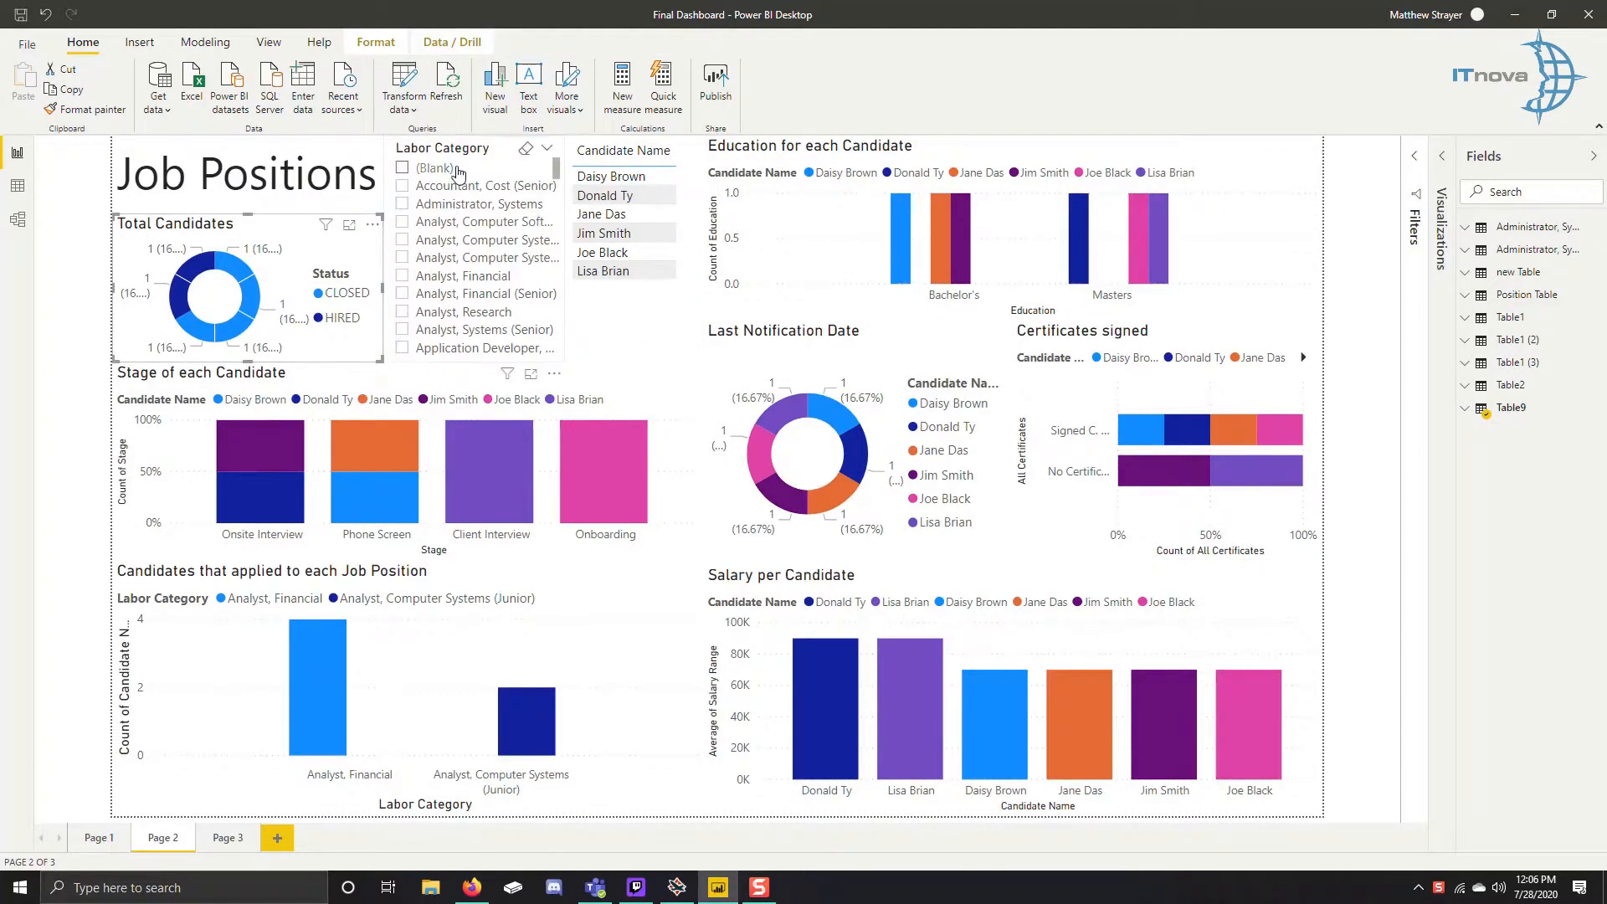
- Select the Labor Category slicer and check which Position Table field feeds it, leaving the field list collapsed
{"action": "left_click", "coordinate": [500, 157]}
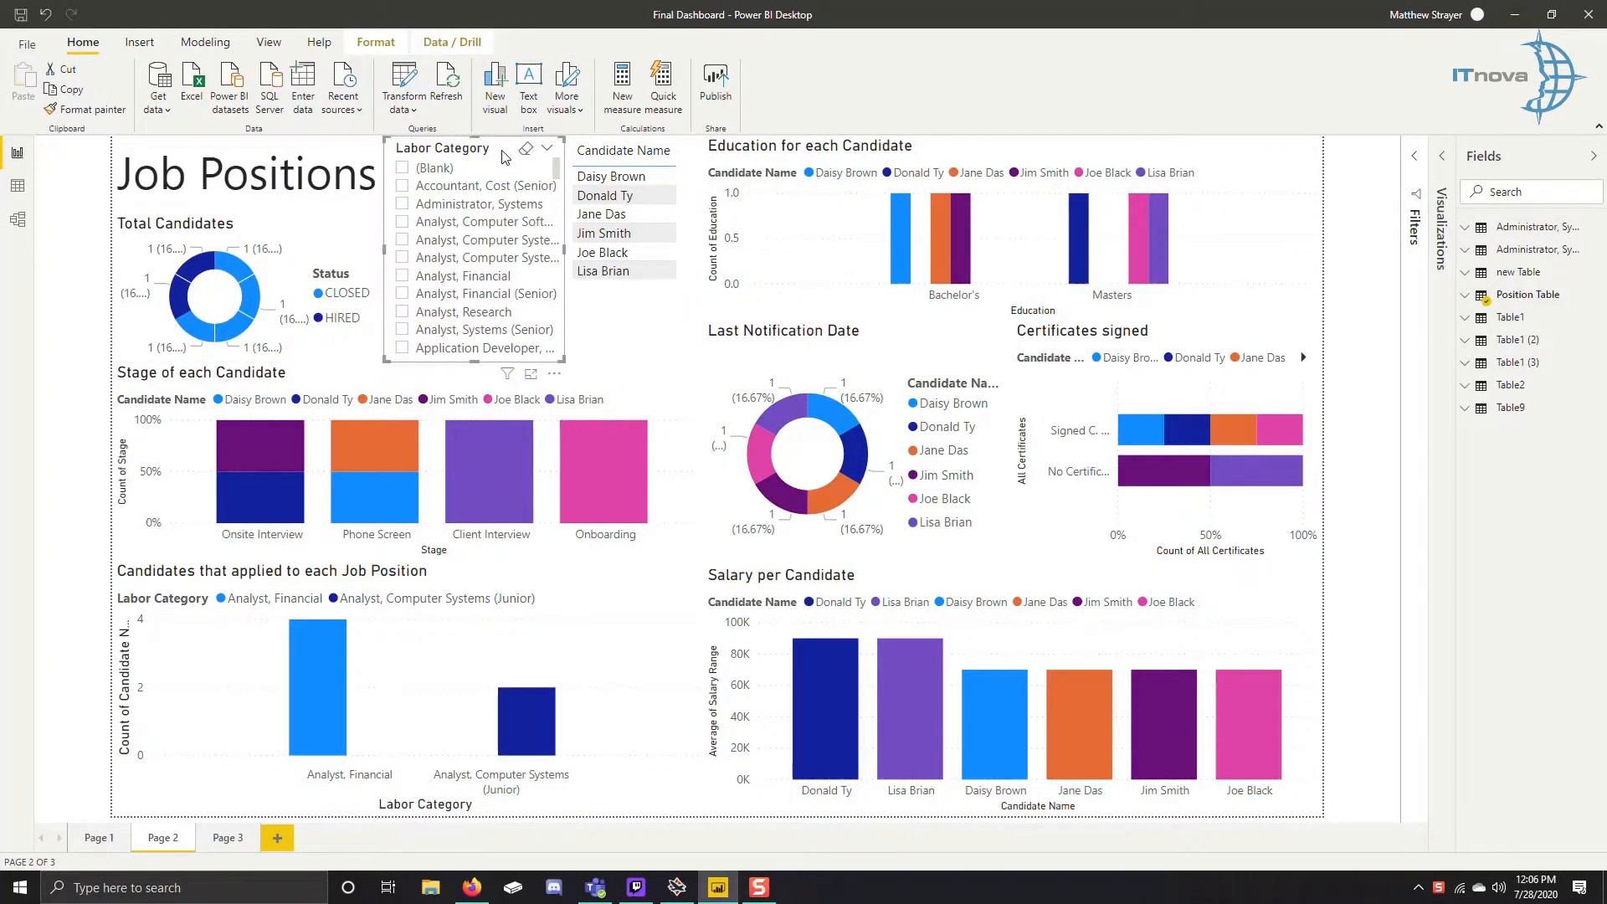
{"action": "left_click", "coordinate": [1469, 296]}
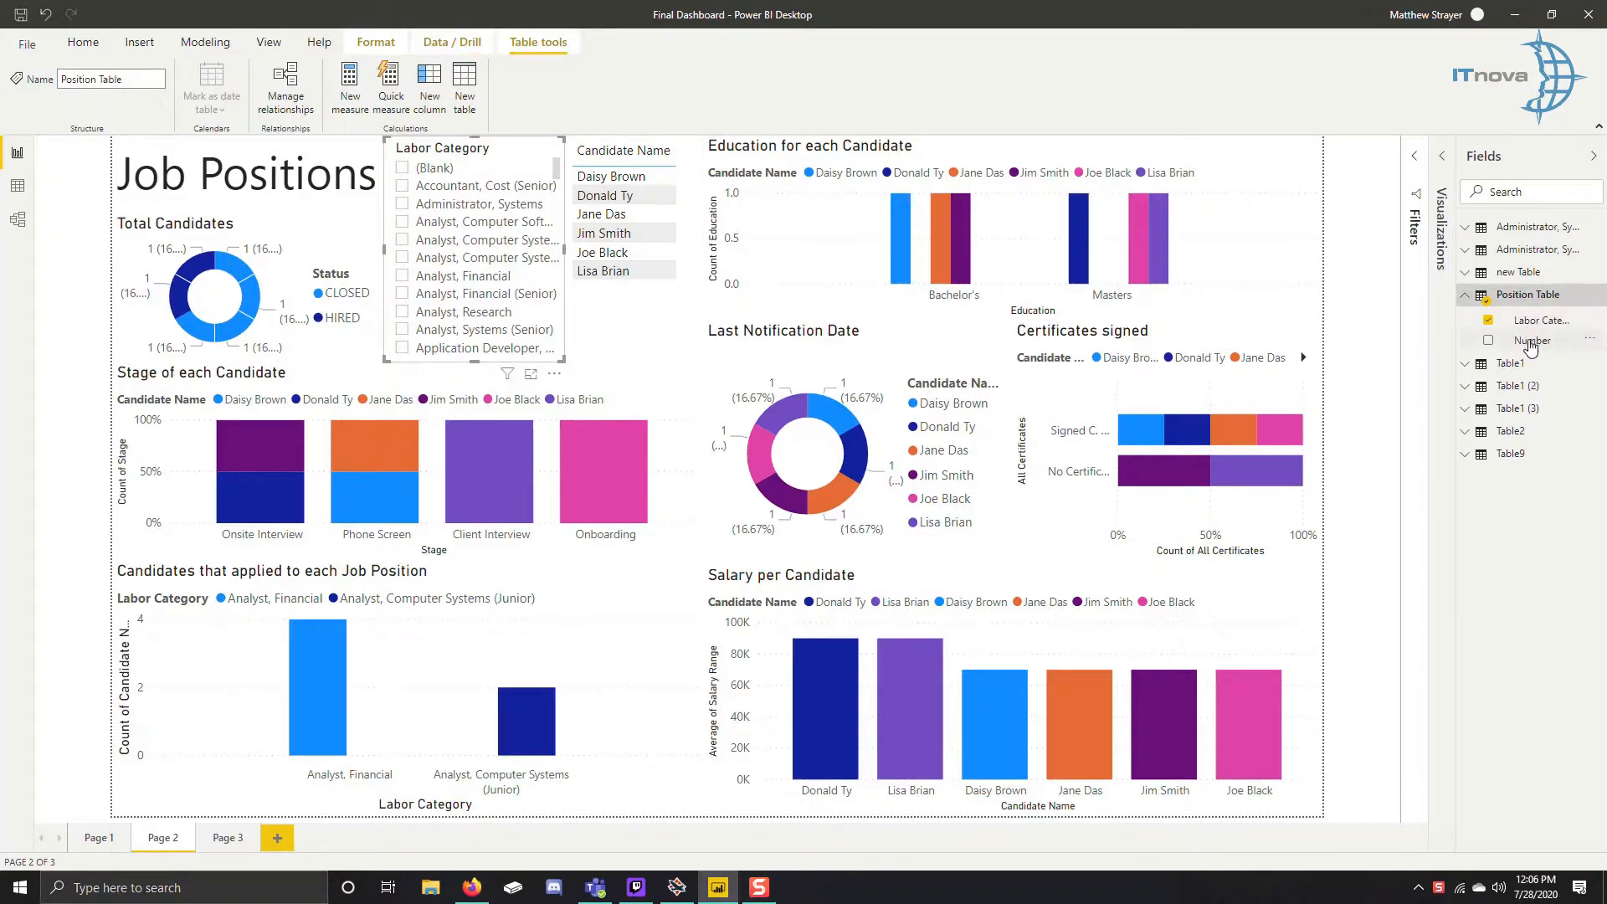
{"action": "left_click", "coordinate": [1465, 295]}
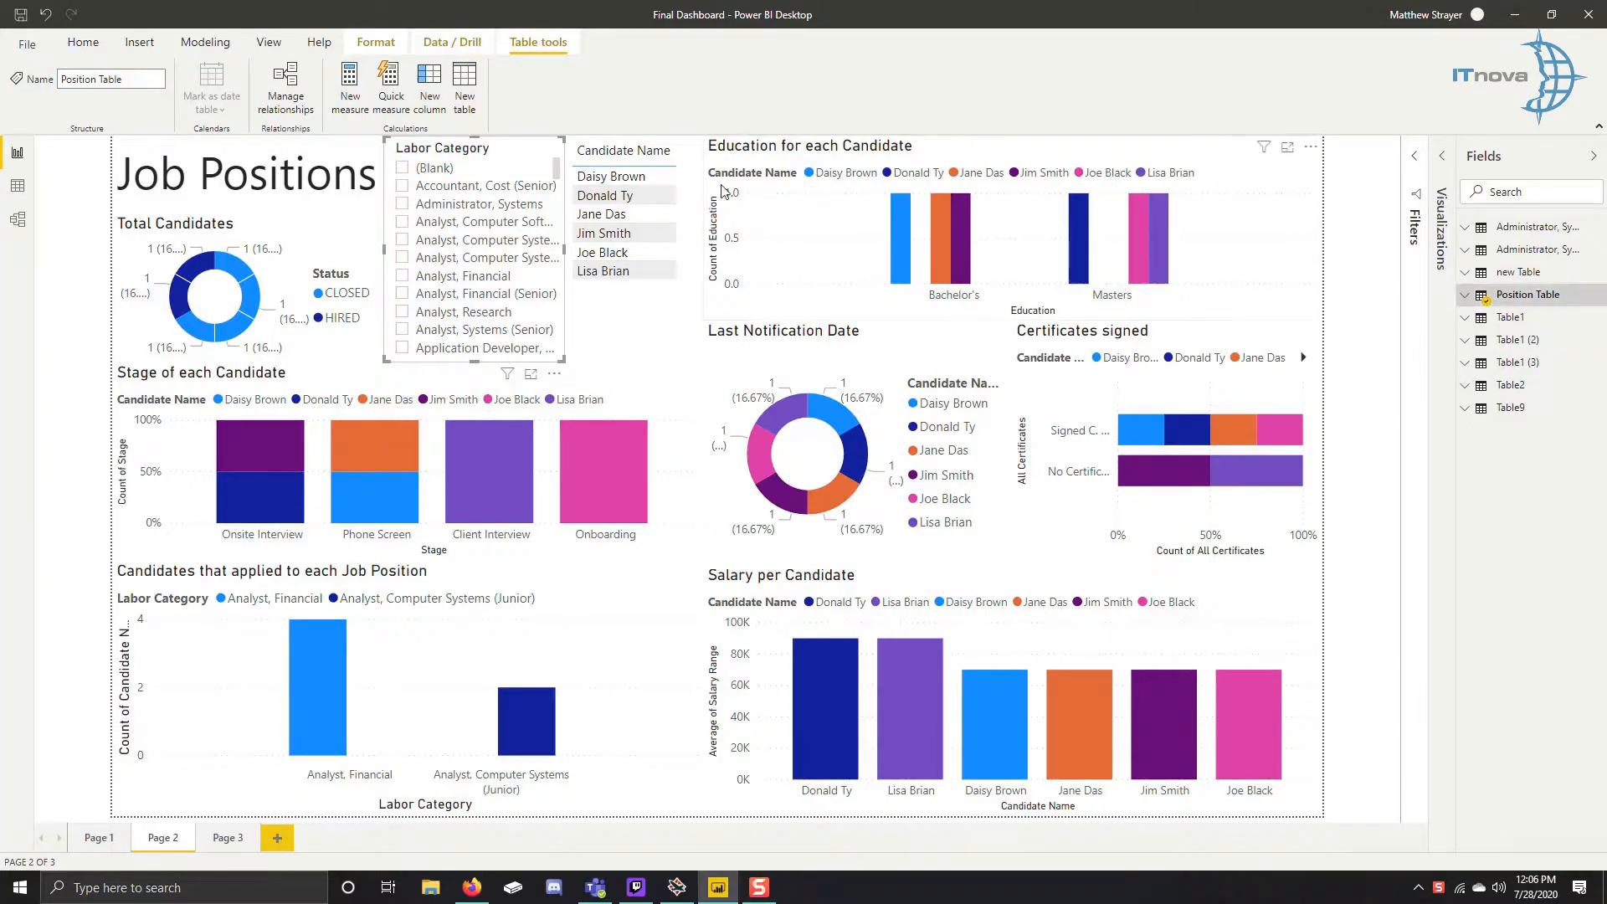
- Open the model diagram and examine how Table2 and Position Table are linked to the other tables
{"action": "left_click", "coordinate": [18, 219]}
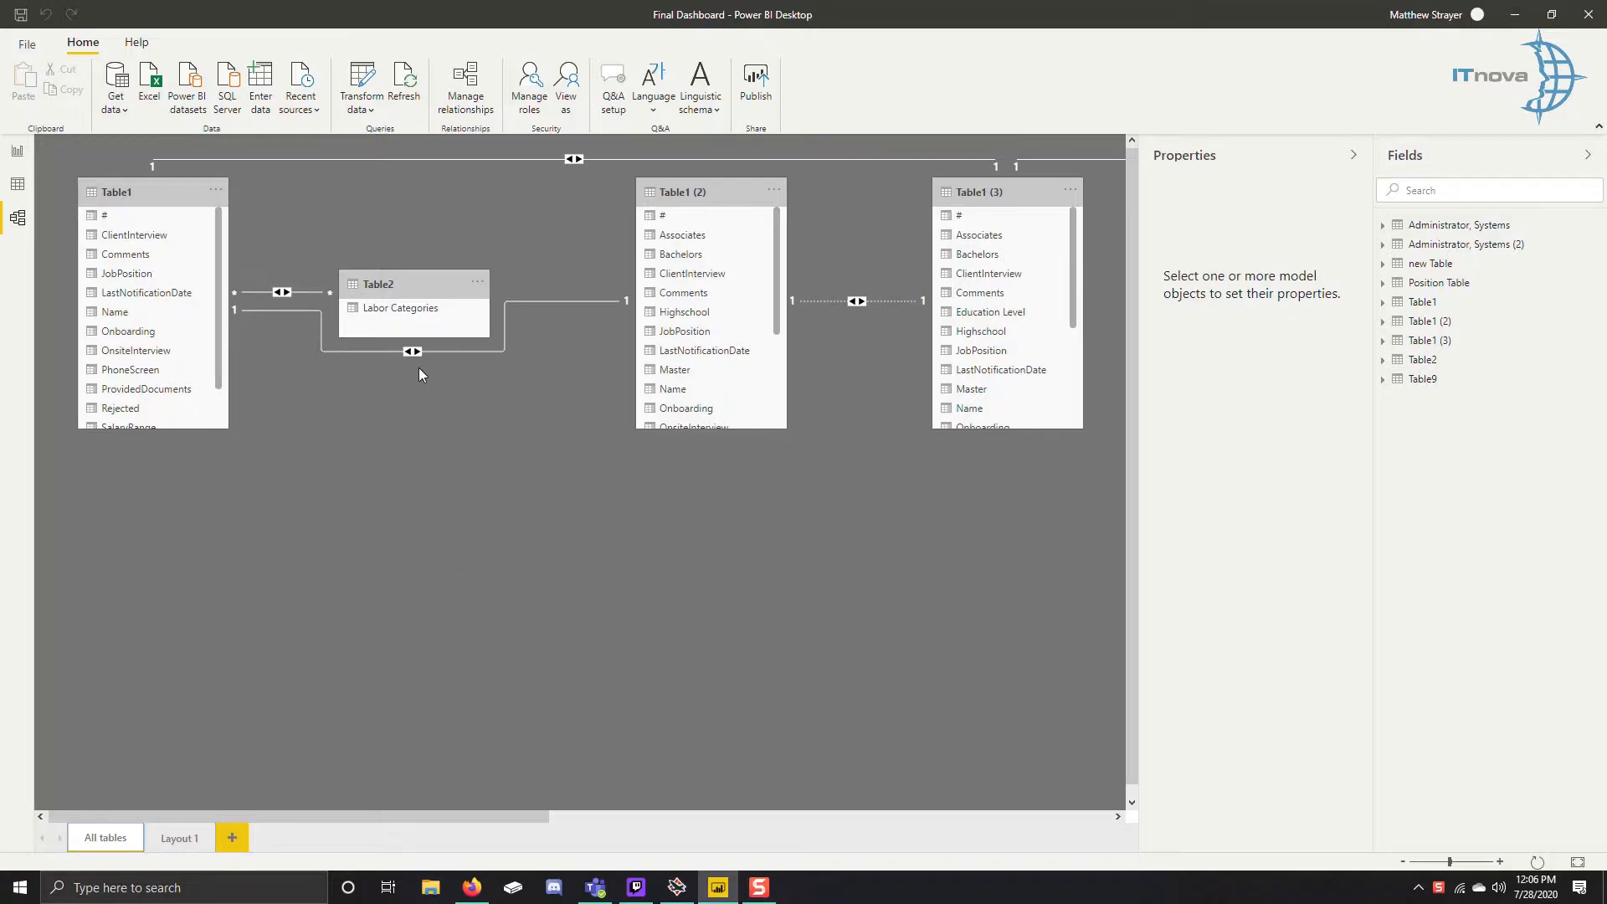
{"action": "left_click", "coordinate": [390, 281]}
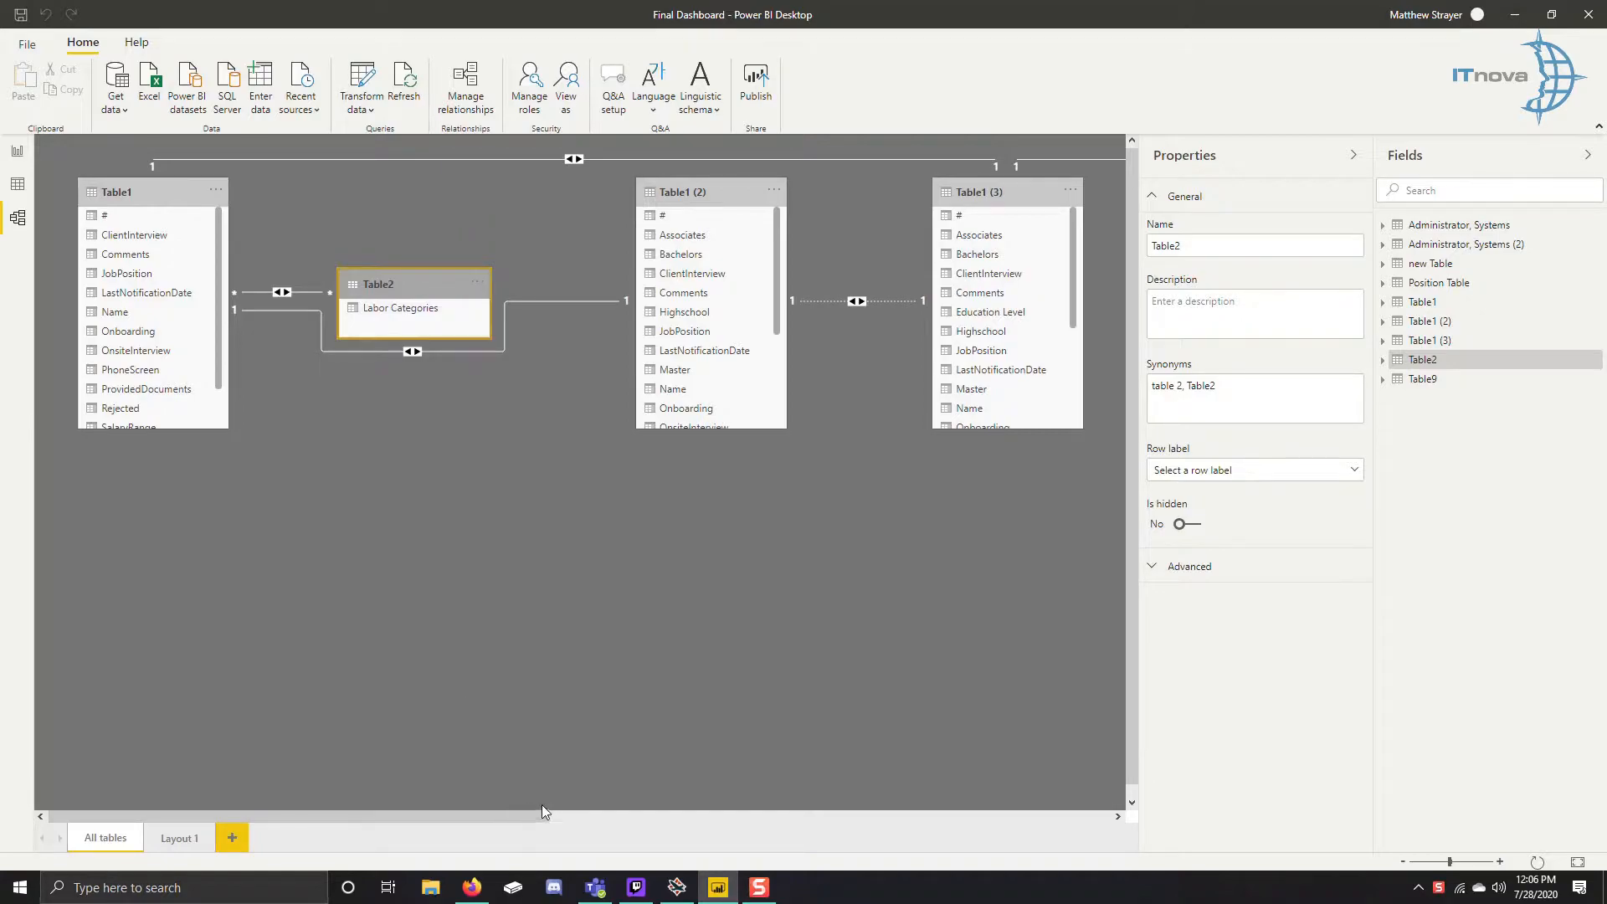
{"action": "left_click_drag", "start_coordinate": [519, 816], "coordinate": [1079, 818]}
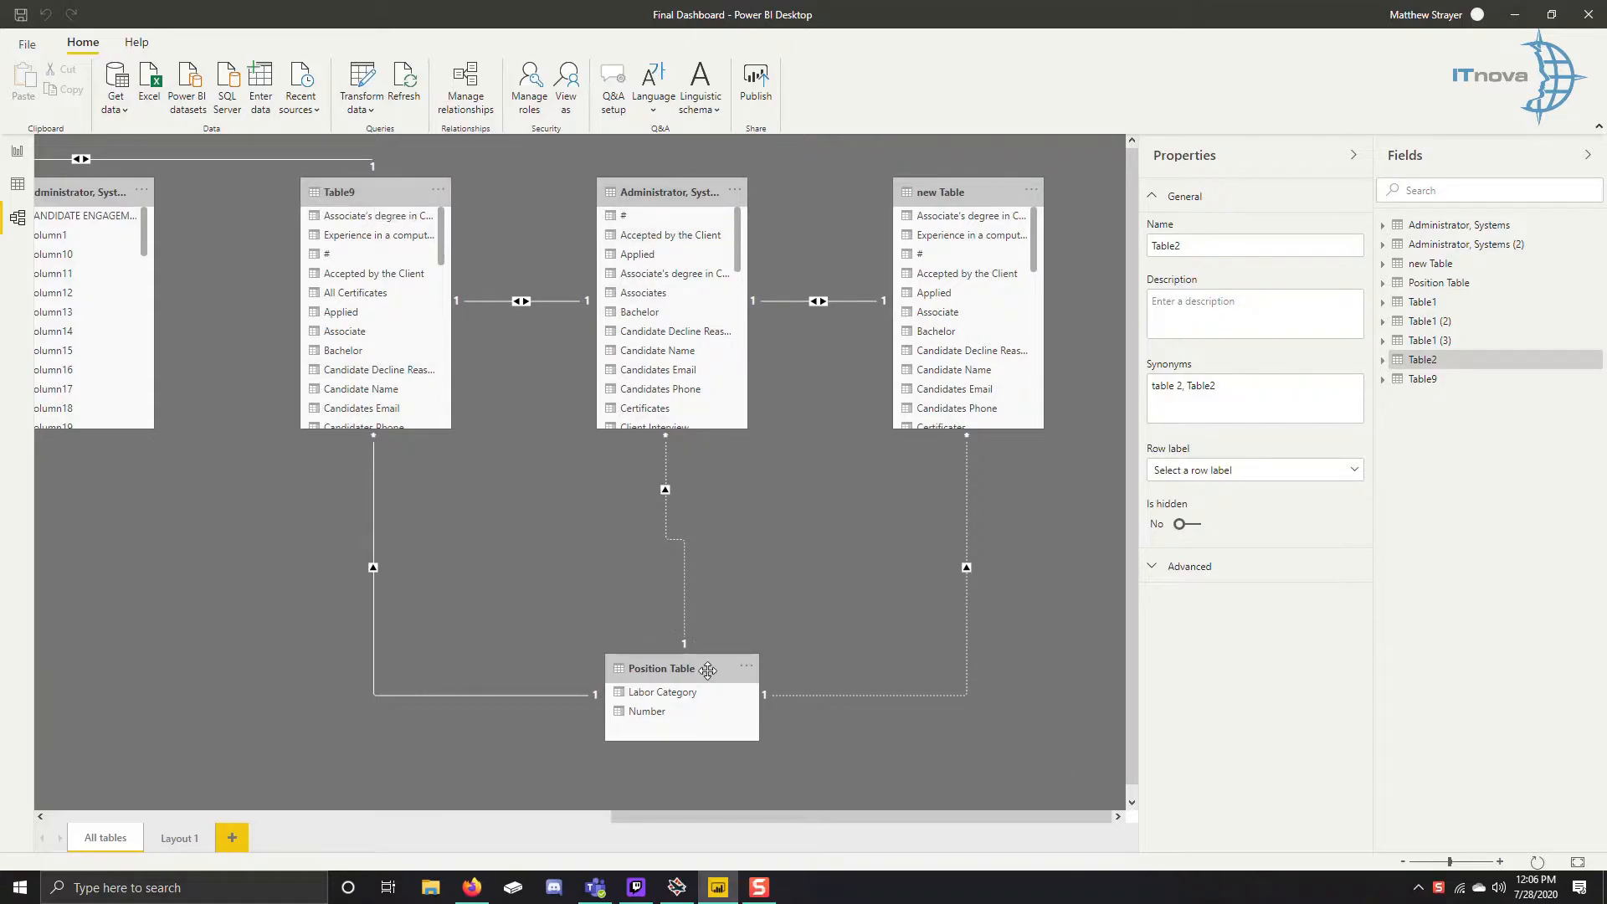
{"action": "left_click_drag", "start_coordinate": [662, 698], "coordinate": [666, 694]}
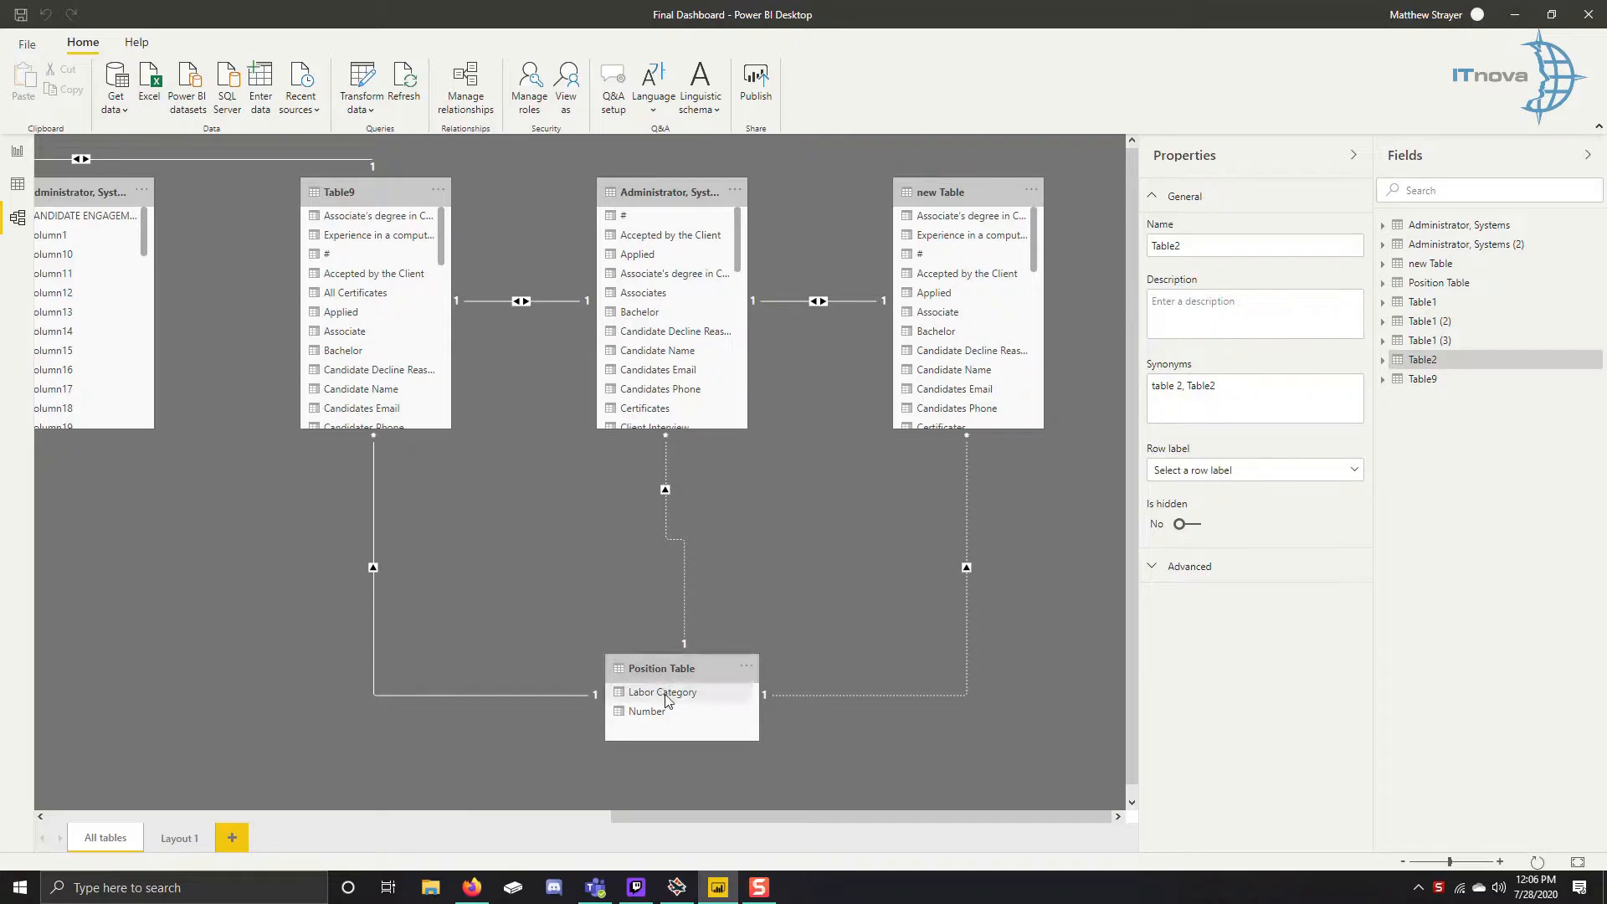
- Review the model's table relationships starting from Position Table, and close the list without changes
{"action": "left_click", "coordinate": [744, 666]}
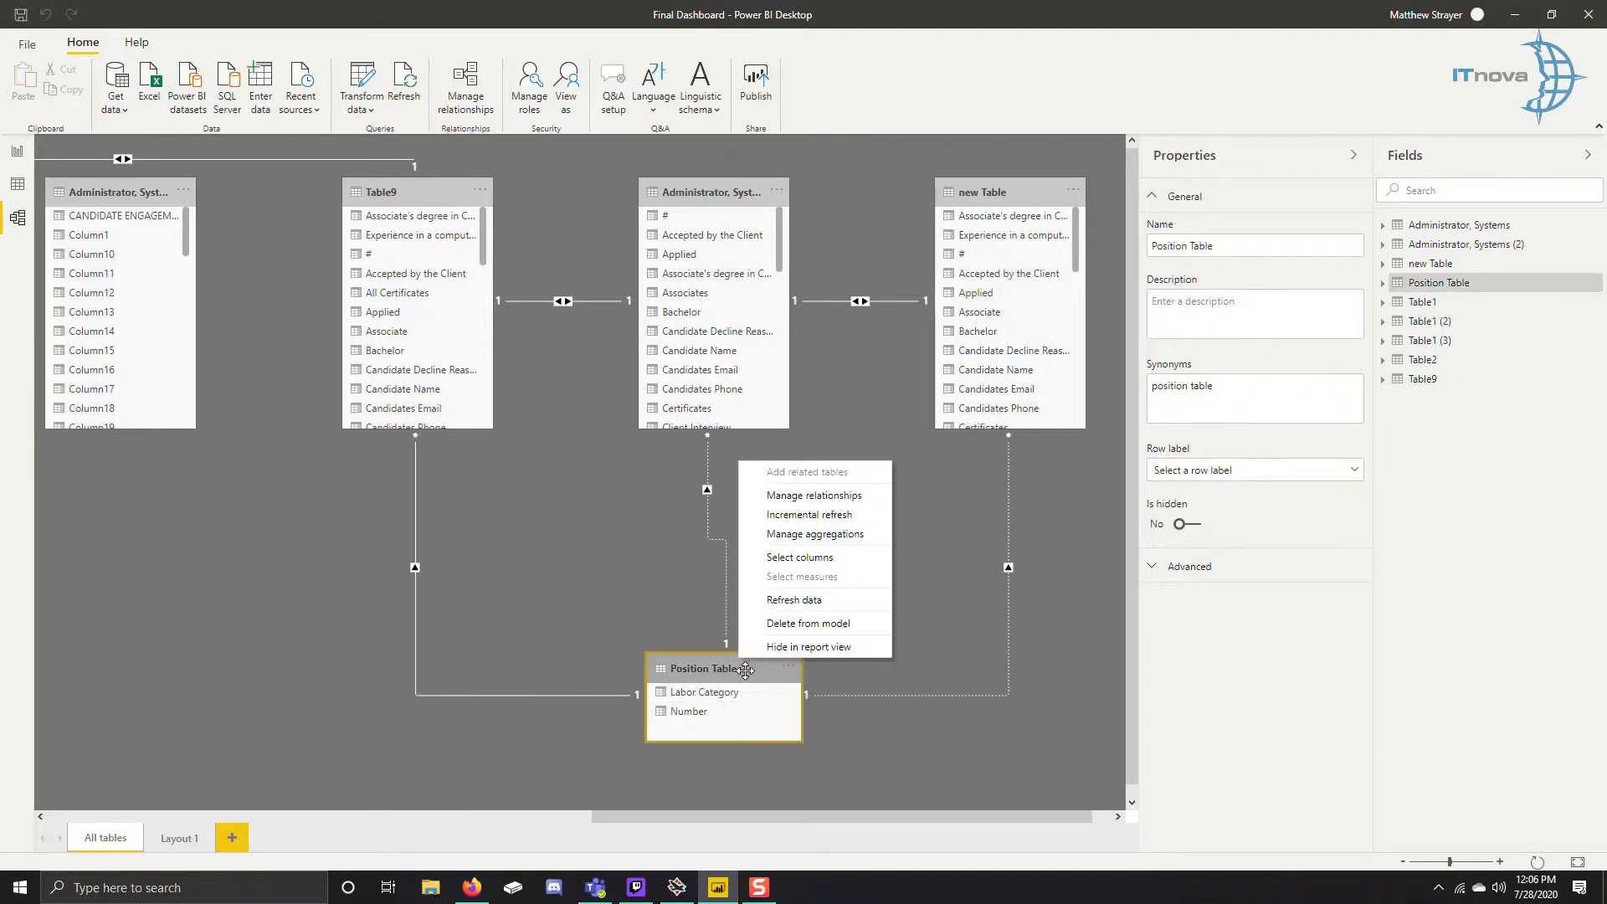
{"action": "left_click", "coordinate": [810, 495]}
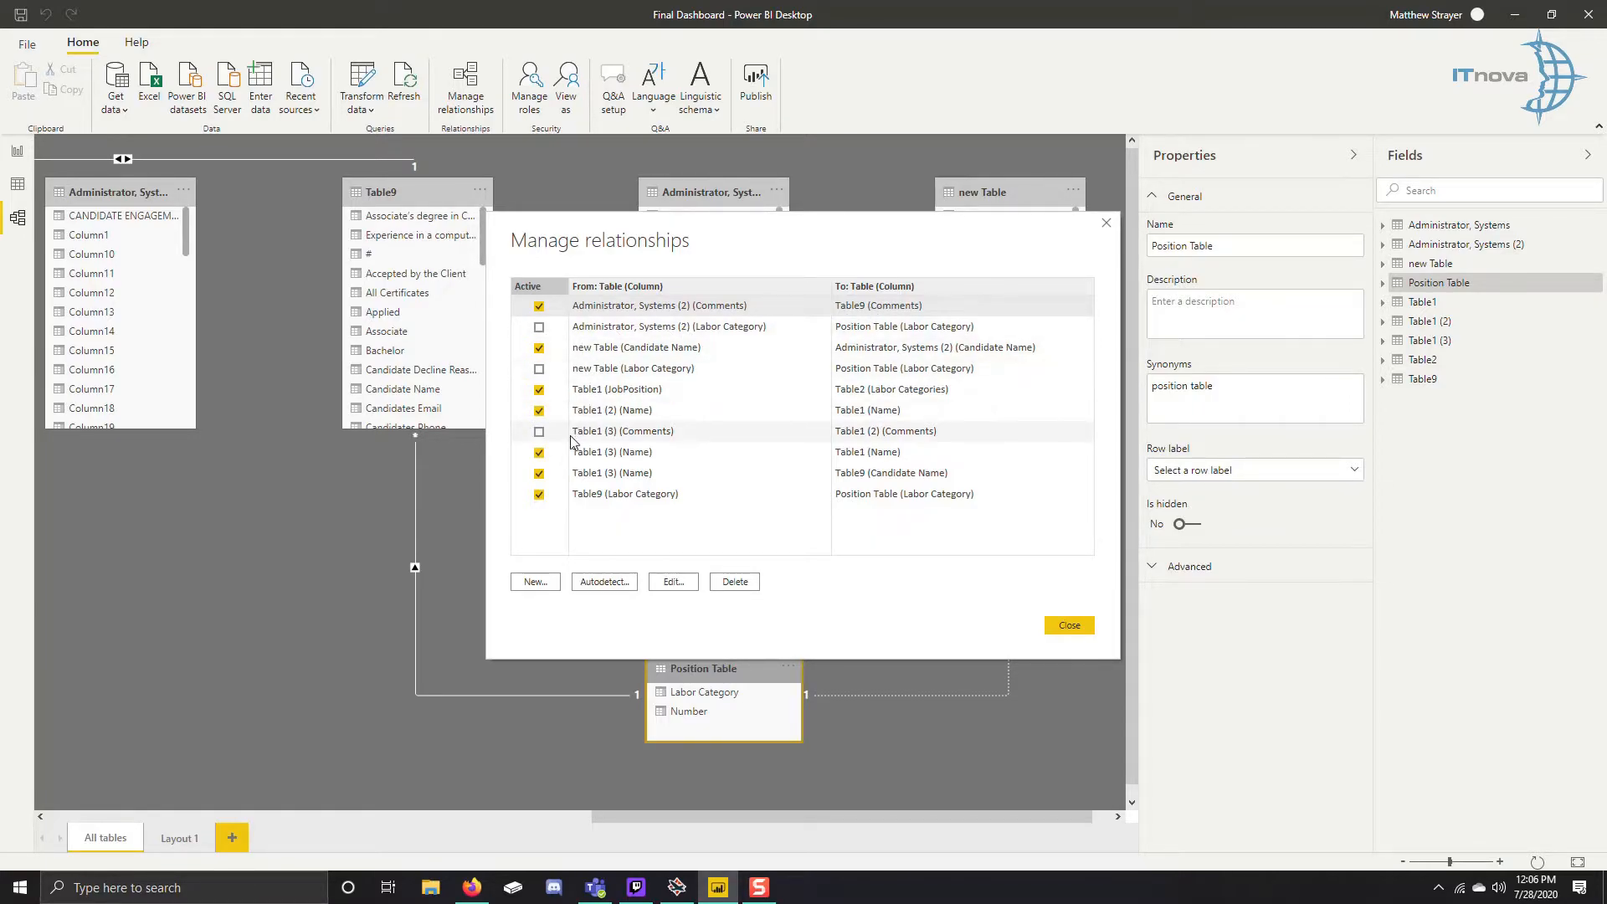
{"action": "left_click", "coordinate": [1073, 625]}
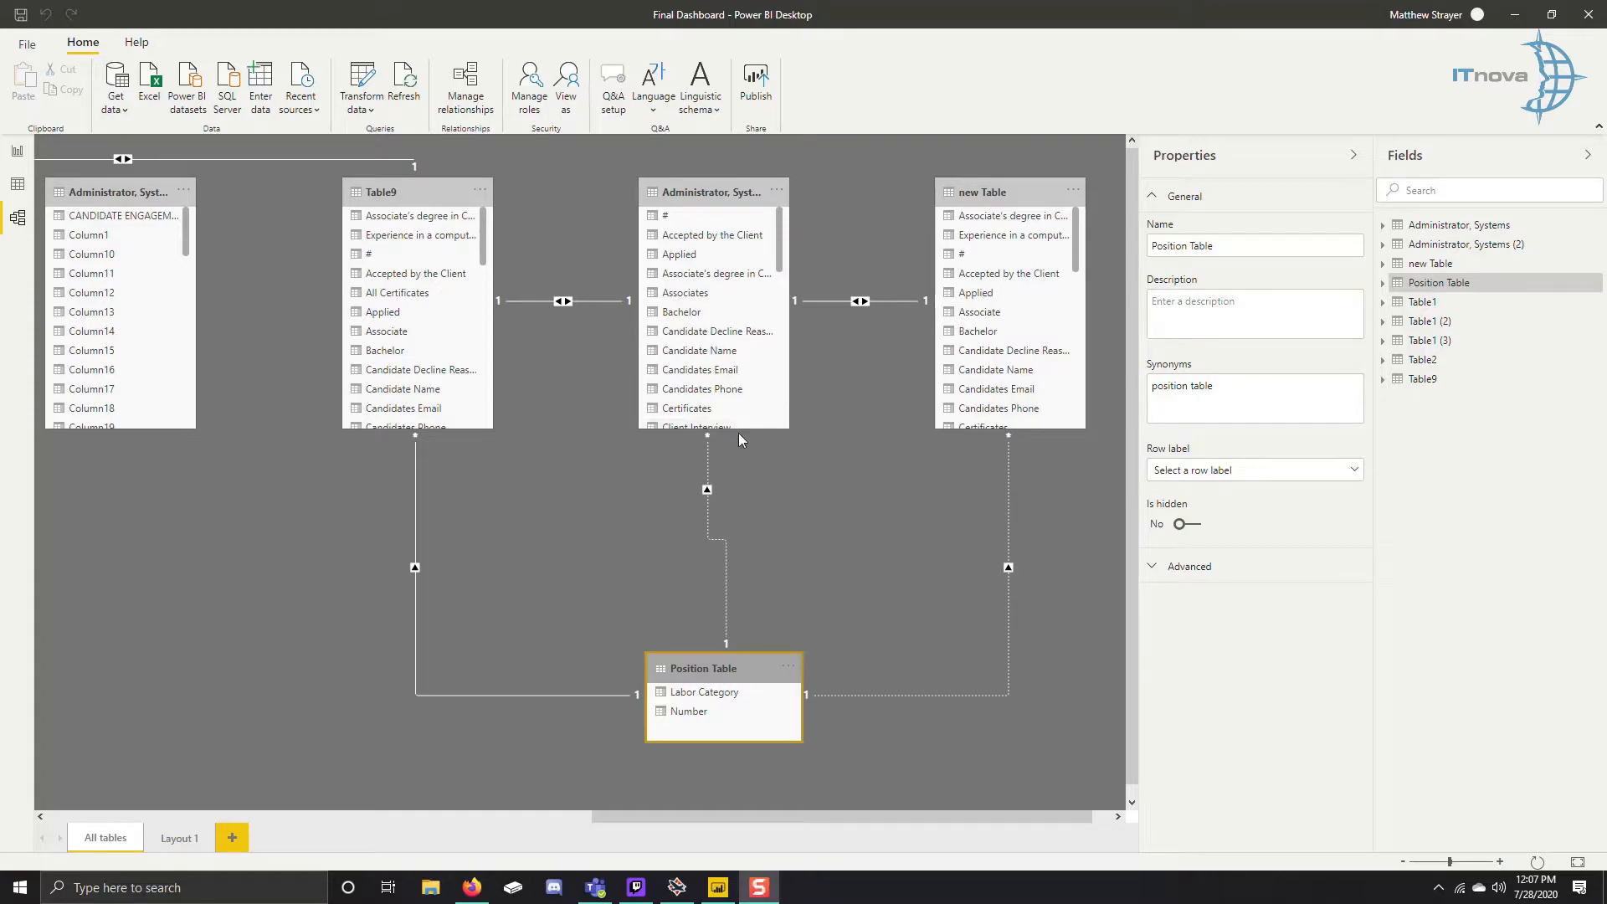
- Move Table9 slightly away from its neighbouring table in the model diagram and stretch it taller to show more columns
{"action": "left_click", "coordinate": [463, 430]}
{"action": "left_click_drag", "start_coordinate": [463, 430], "coordinate": [457, 669]}
{"action": "left_click_drag", "start_coordinate": [452, 182], "coordinate": [400, 181]}
{"action": "left_click_drag", "start_coordinate": [357, 674], "coordinate": [364, 772]}
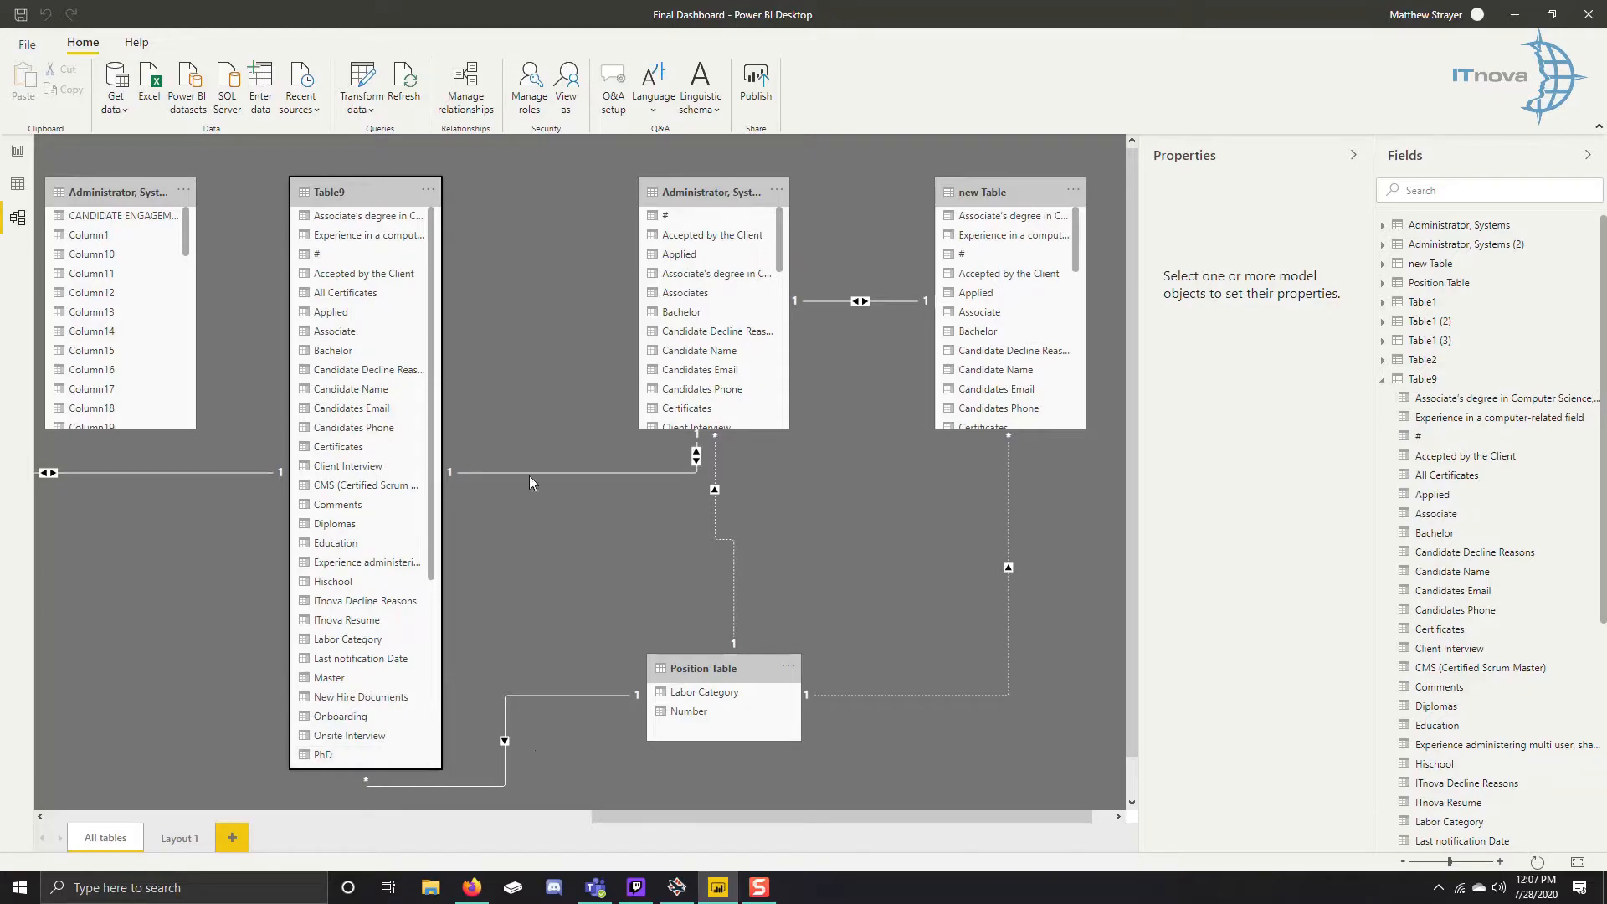
- Read through Table9's full column list and inspect the properties of its # and Candidate Name columns
{"action": "scroll", "coordinate": [381, 514], "scroll_direction": "down", "scroll_amount": 5}
{"action": "scroll", "coordinate": [381, 514], "scroll_direction": "down", "scroll_amount": 1}
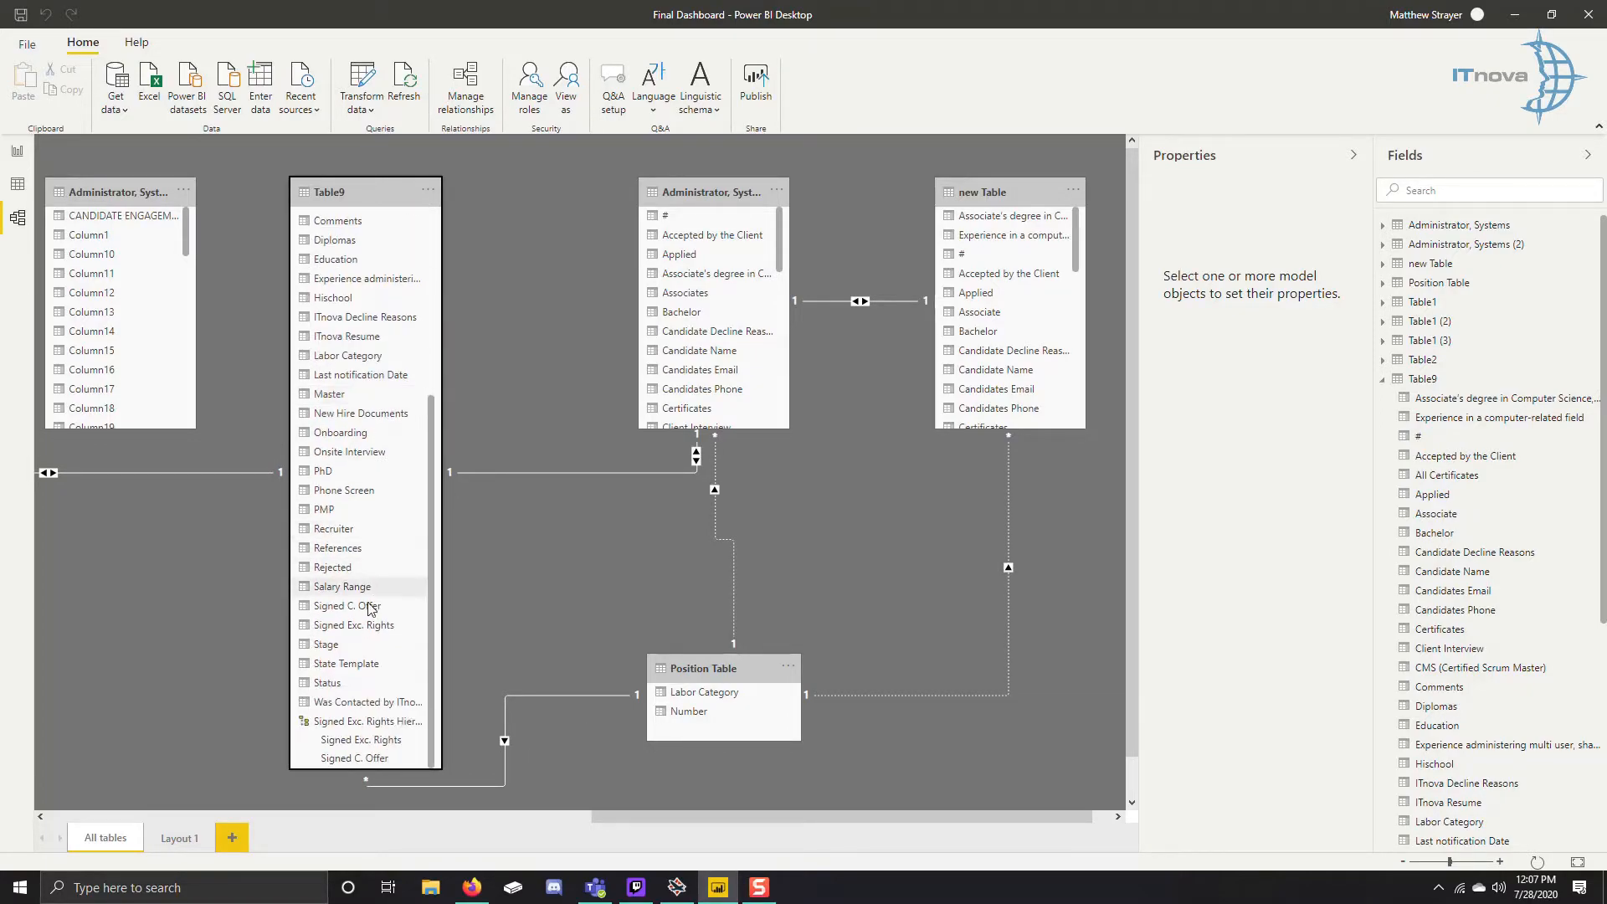
{"action": "scroll", "coordinate": [353, 360], "scroll_direction": "up", "scroll_amount": 4}
{"action": "scroll", "coordinate": [353, 360], "scroll_direction": "up", "scroll_amount": 2}
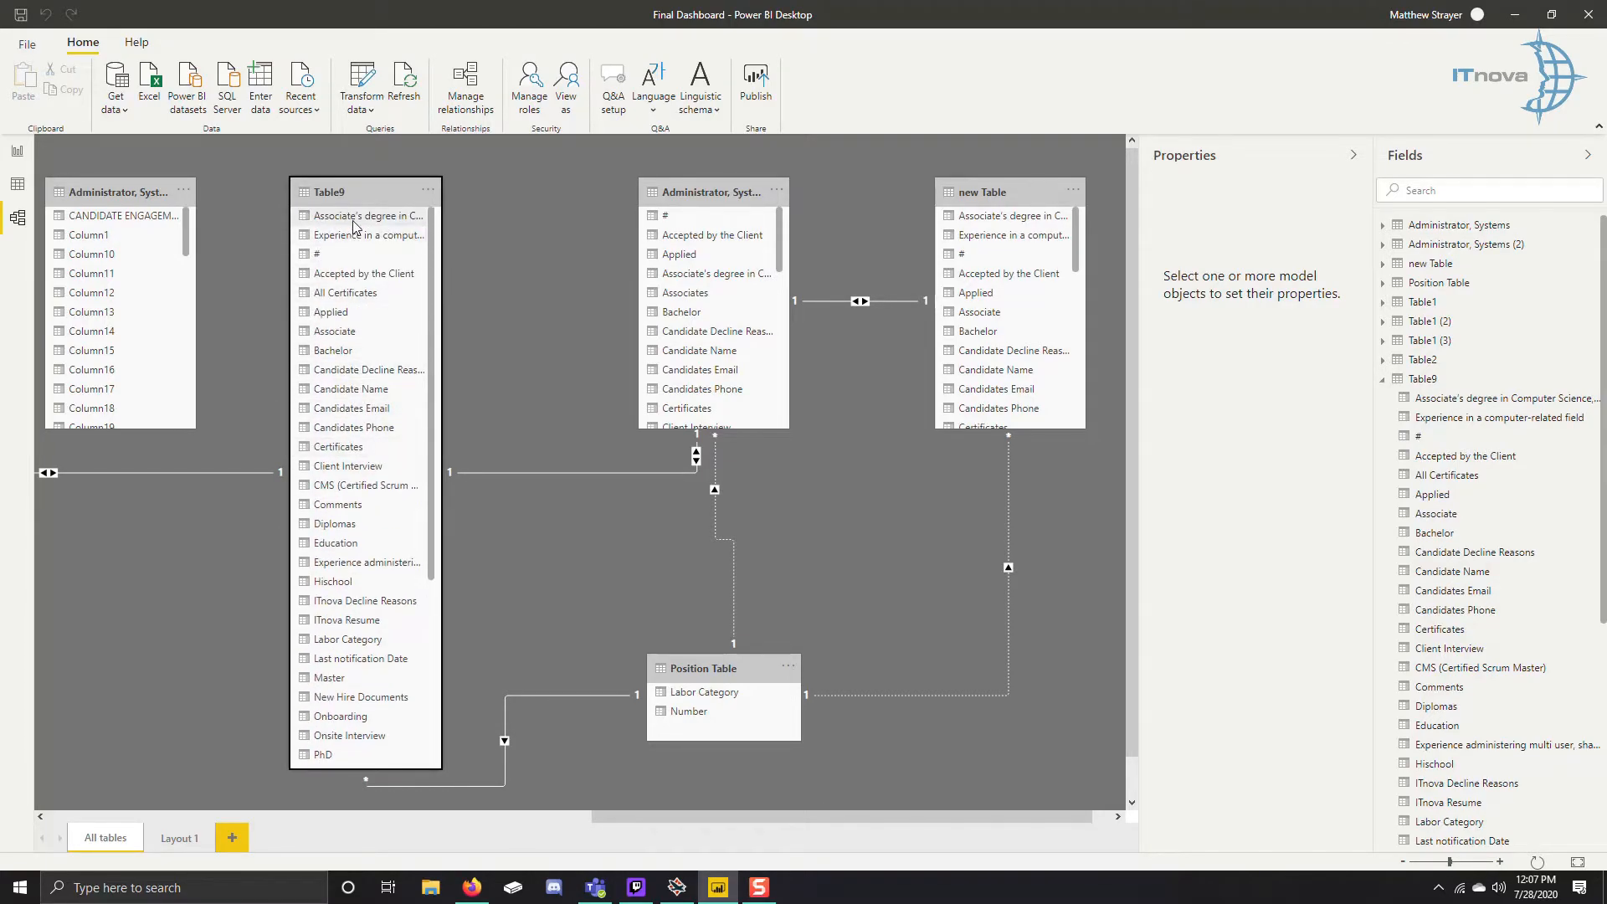
{"action": "left_click", "coordinate": [353, 222]}
{"action": "left_click", "coordinate": [350, 255]}
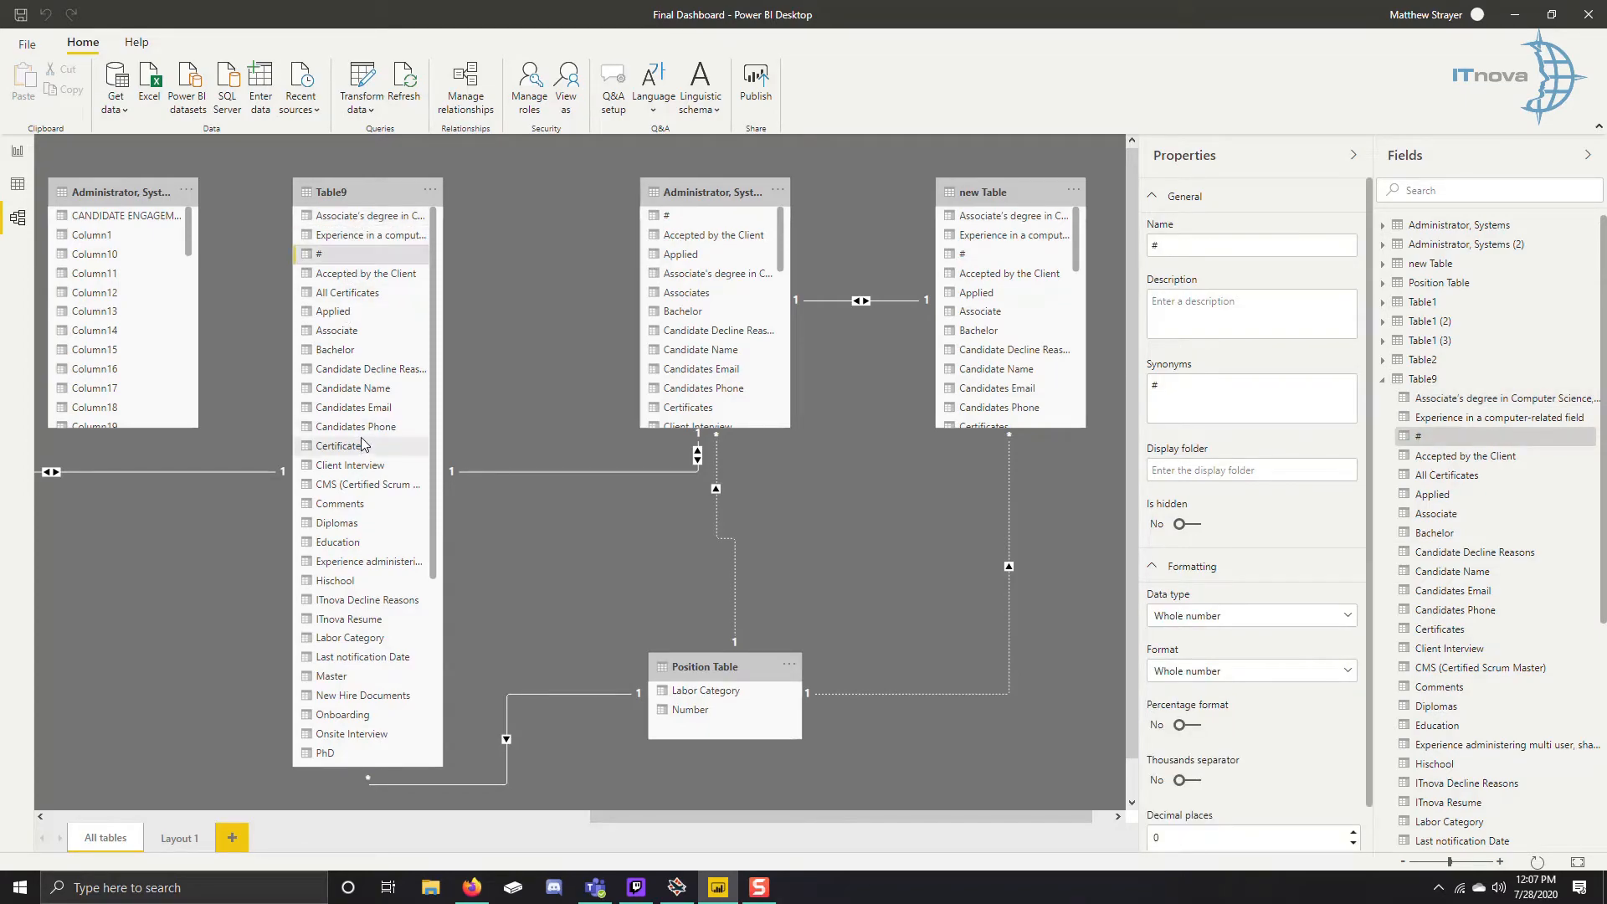
{"action": "left_click", "coordinate": [362, 390]}
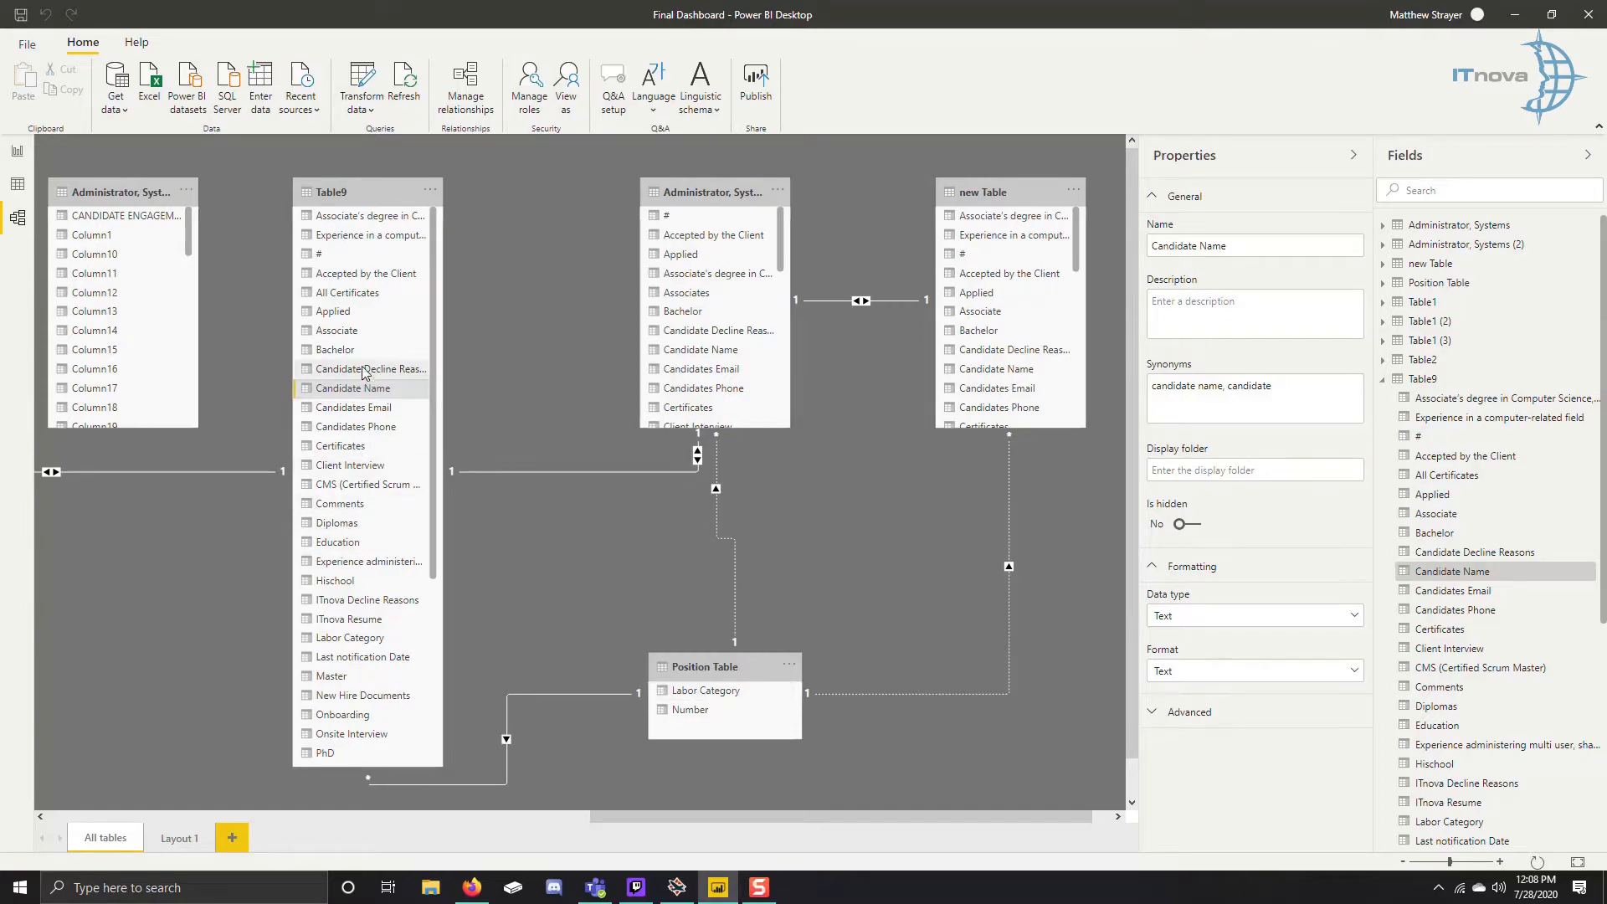
- Look through Table9's remaining columns and inspect the Labor Category column's properties, including its synonyms and hidden setting
{"action": "scroll", "coordinate": [365, 385], "scroll_direction": "down", "scroll_amount": 3}
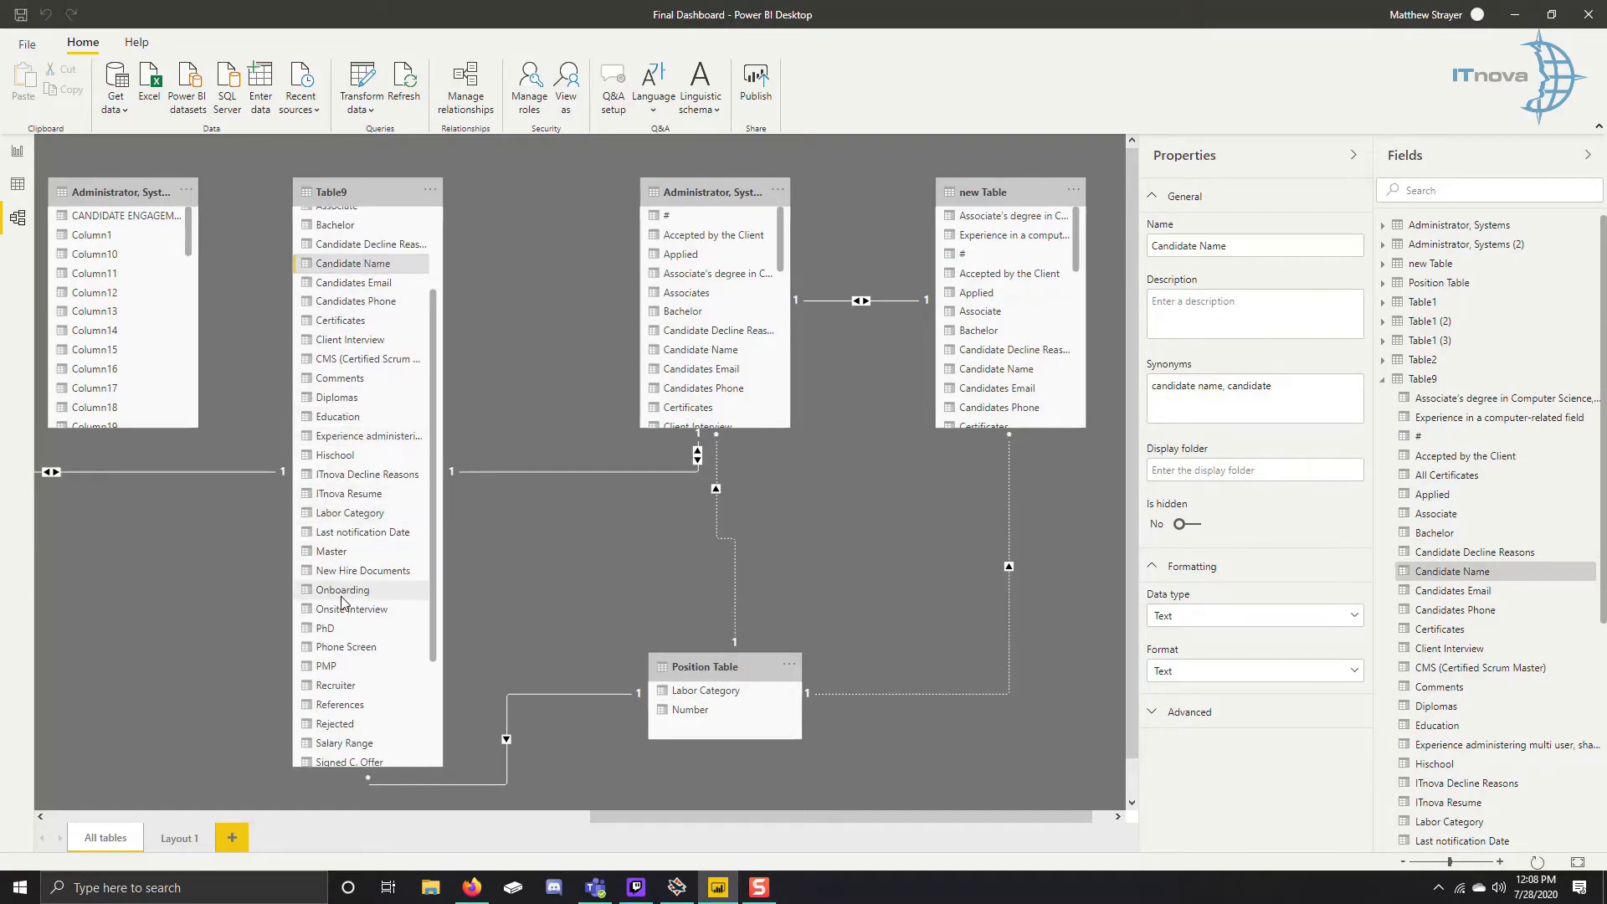
{"action": "scroll", "coordinate": [351, 614], "scroll_direction": "down", "scroll_amount": 3}
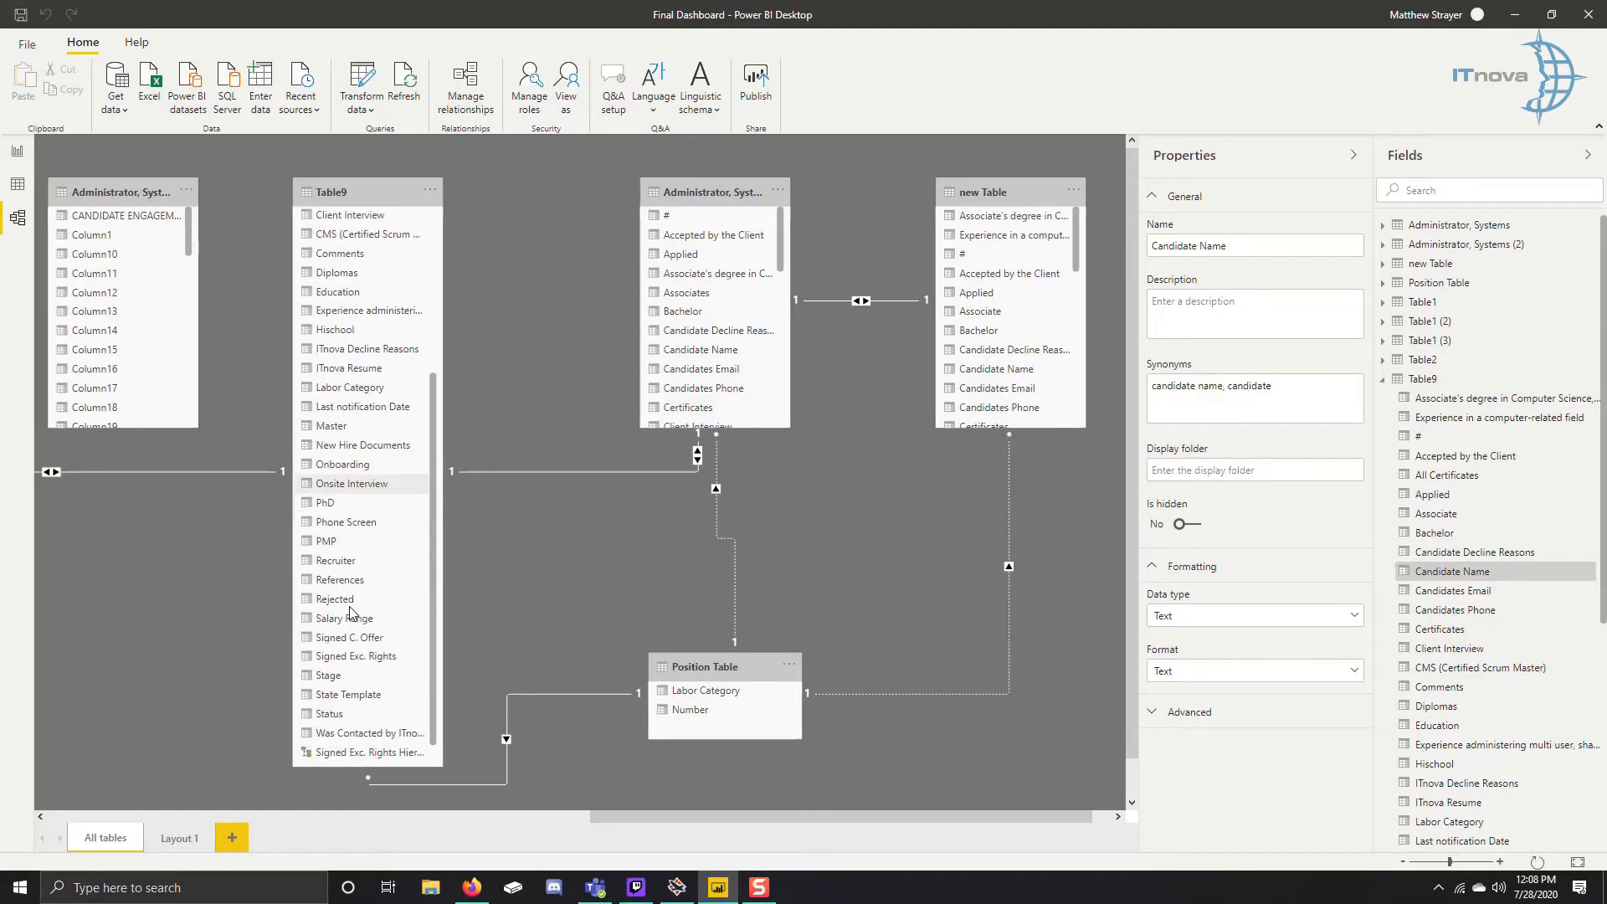
{"action": "scroll", "coordinate": [352, 613], "scroll_direction": "up", "scroll_amount": 6}
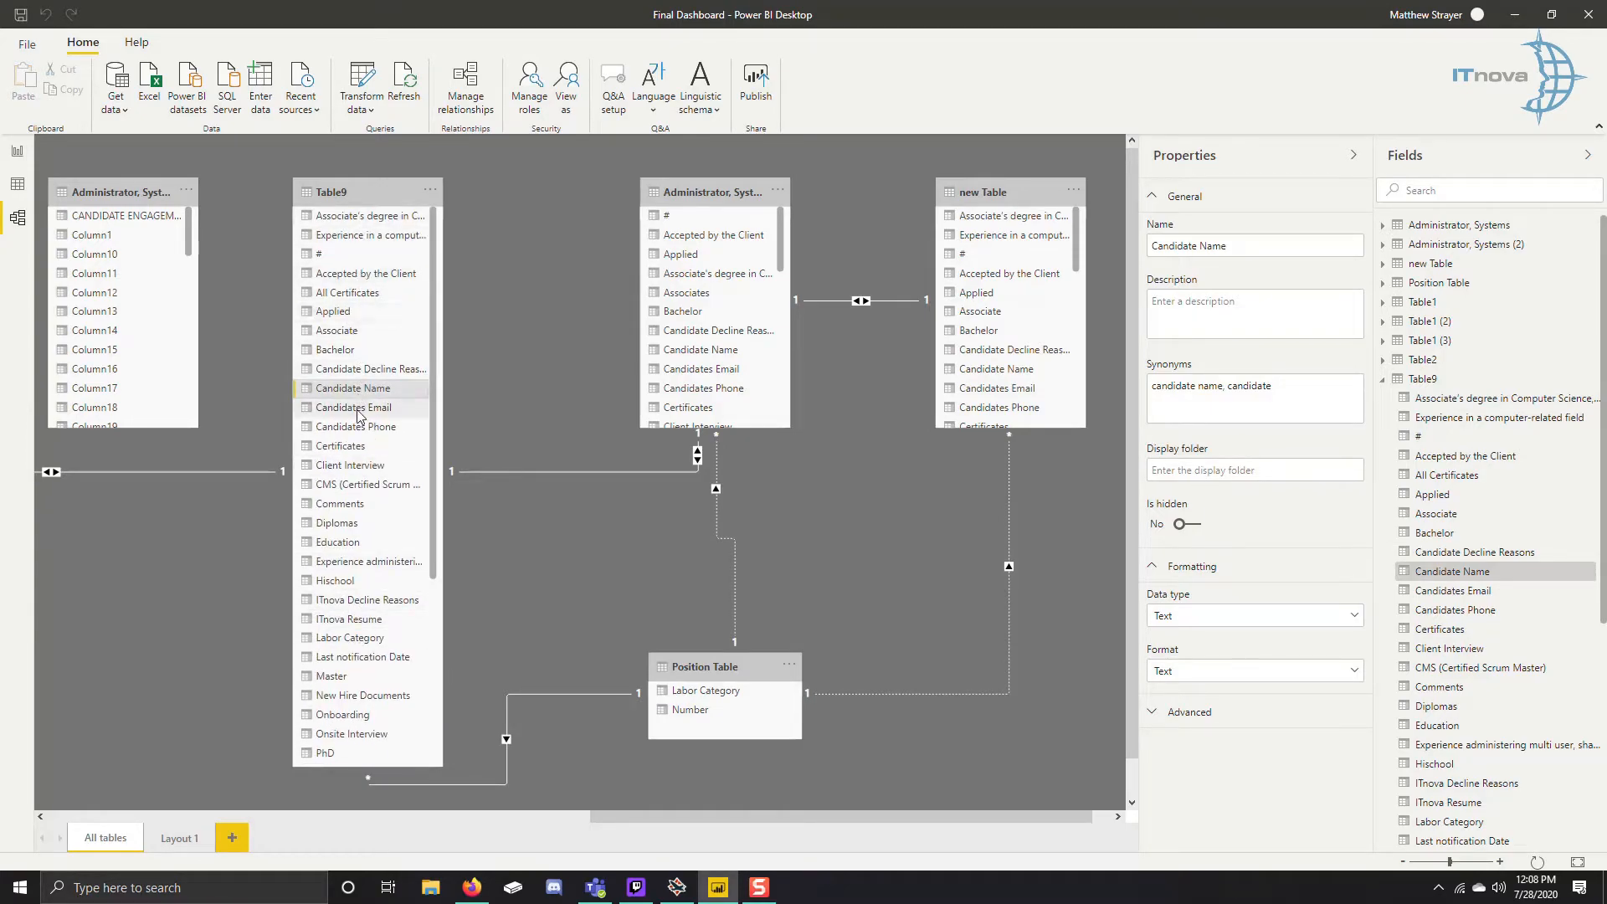
{"action": "scroll", "coordinate": [349, 561], "scroll_direction": "down", "scroll_amount": 1}
{"action": "scroll", "coordinate": [349, 563], "scroll_direction": "down", "scroll_amount": 2}
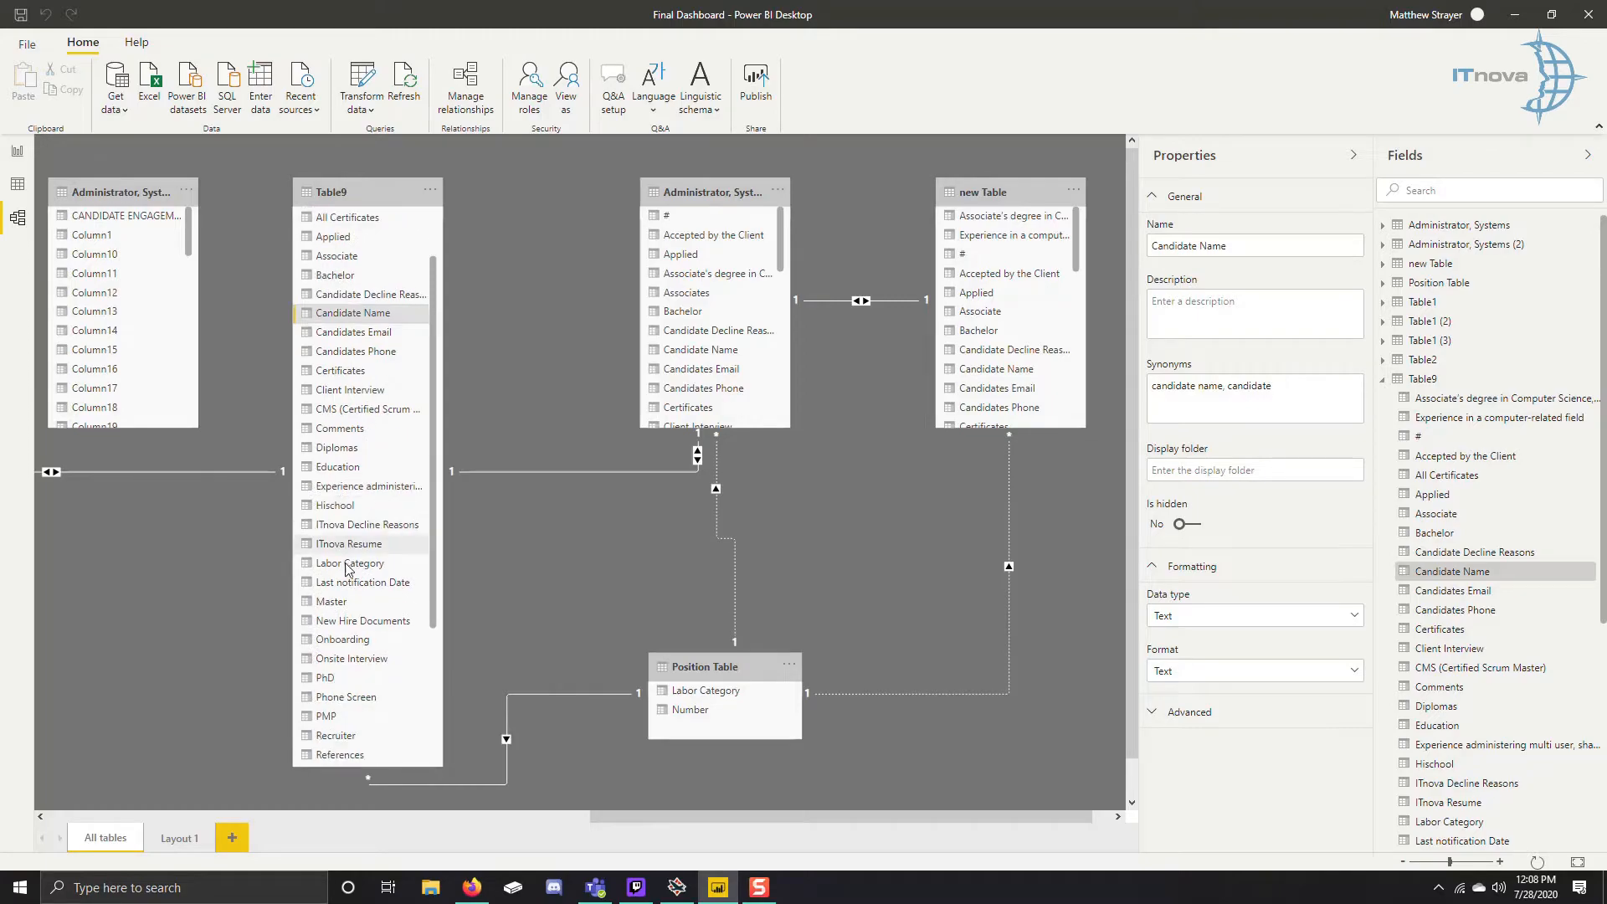
{"action": "left_click", "coordinate": [349, 566]}
{"action": "left_click_drag", "start_coordinate": [1256, 393], "coordinate": [1122, 391]}
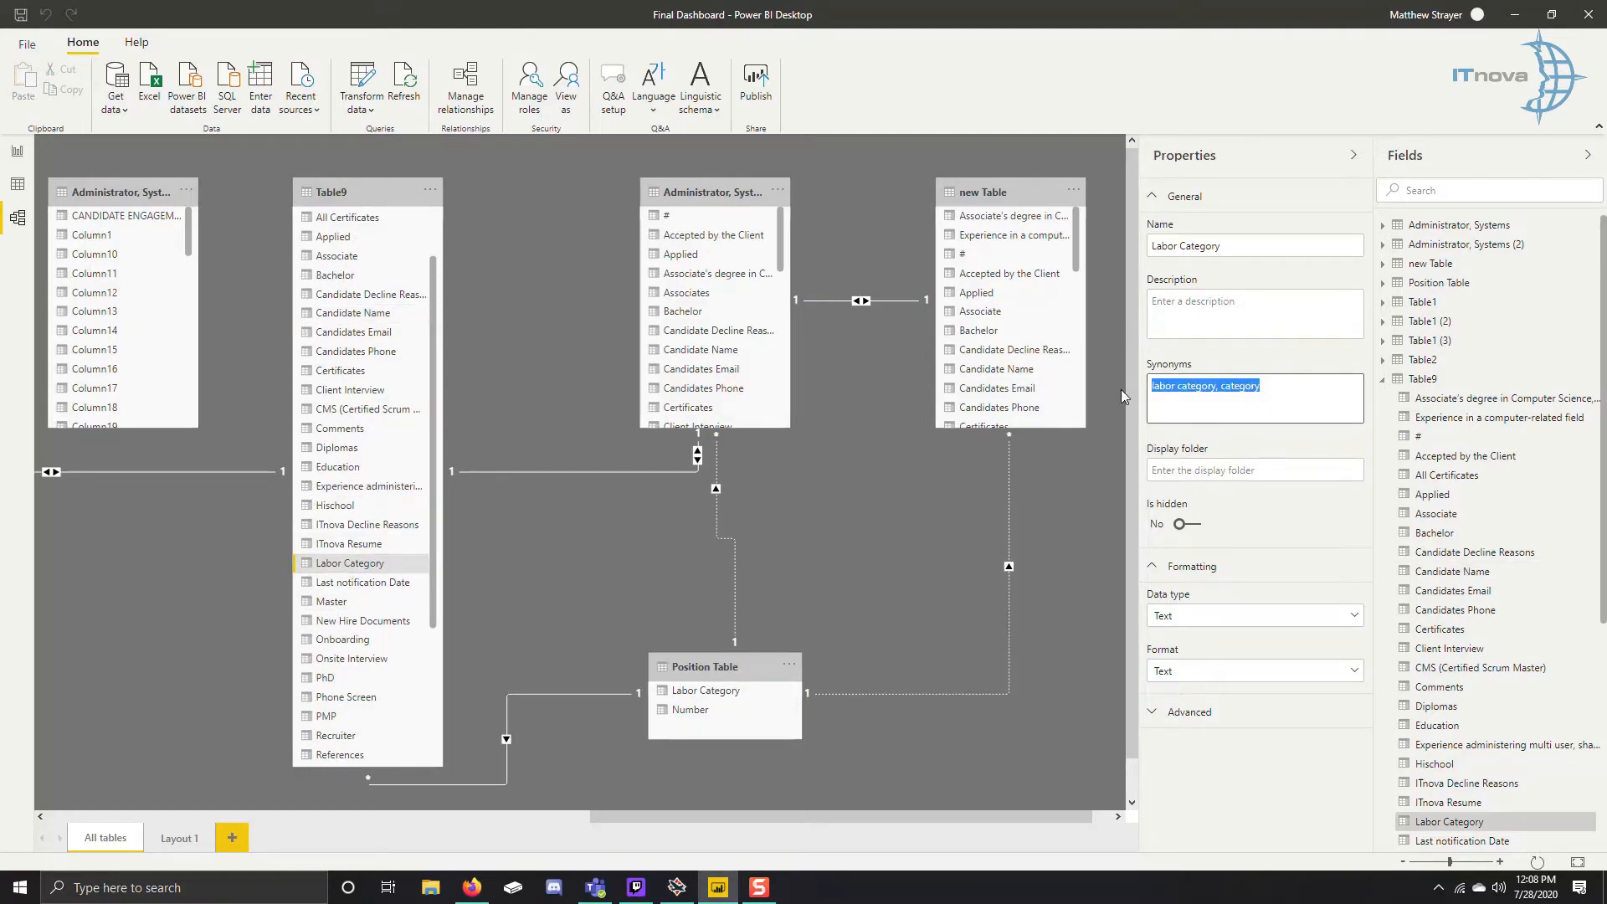
{"action": "left_click", "coordinate": [1185, 532]}
{"action": "left_click", "coordinate": [1185, 528]}
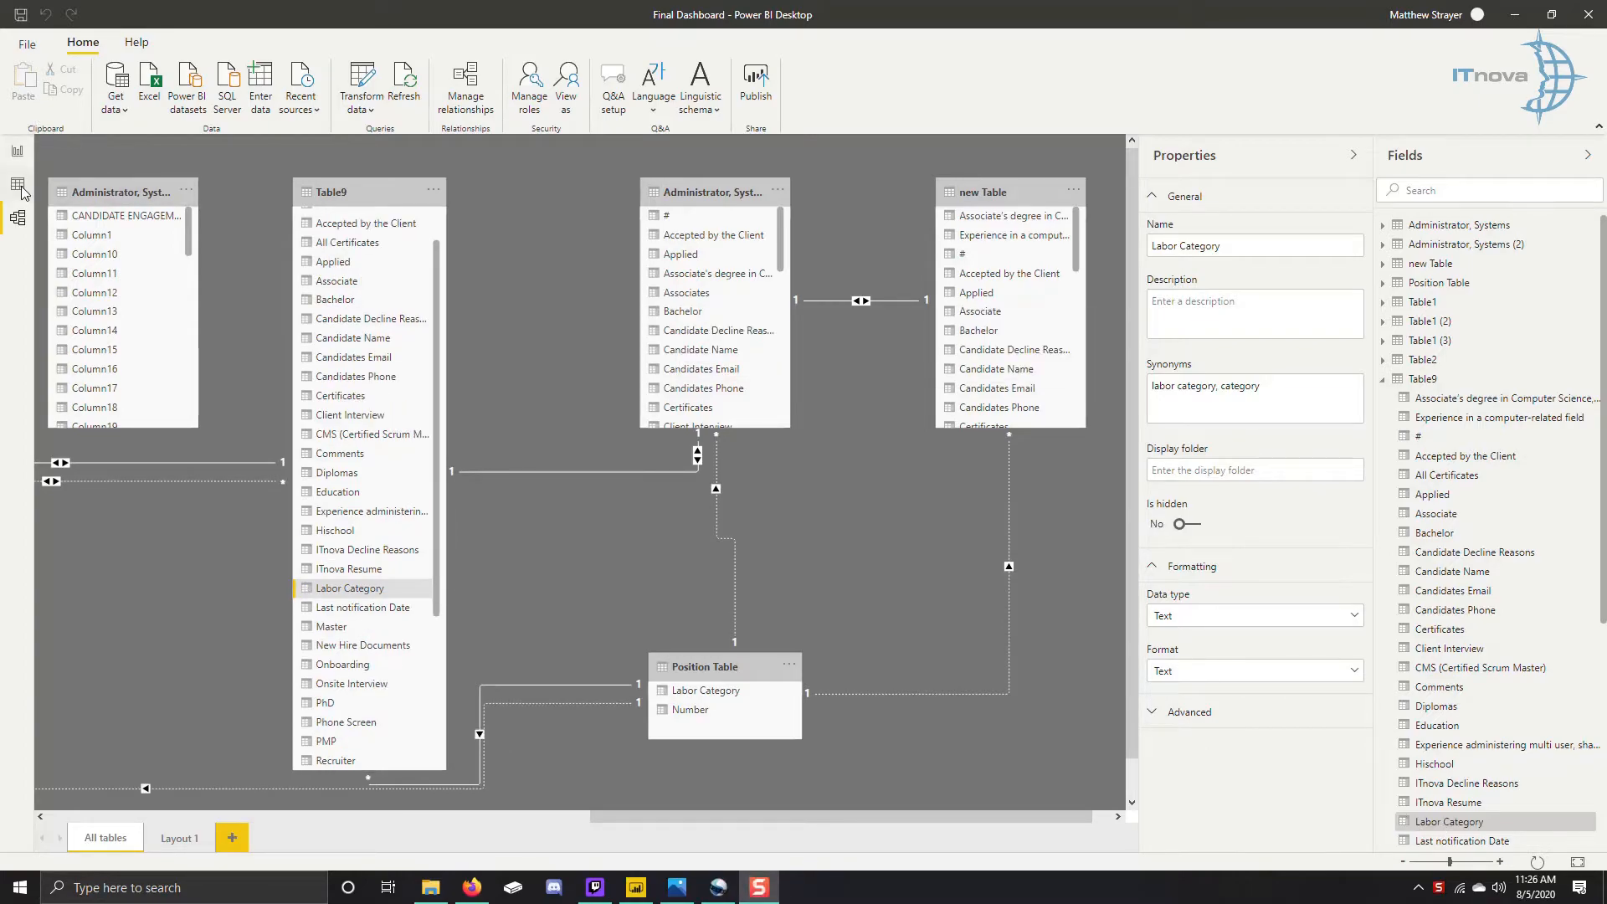
- Show the data rows of Position Table and select its Labor Category column for review
{"action": "left_click", "coordinate": [16, 184]}
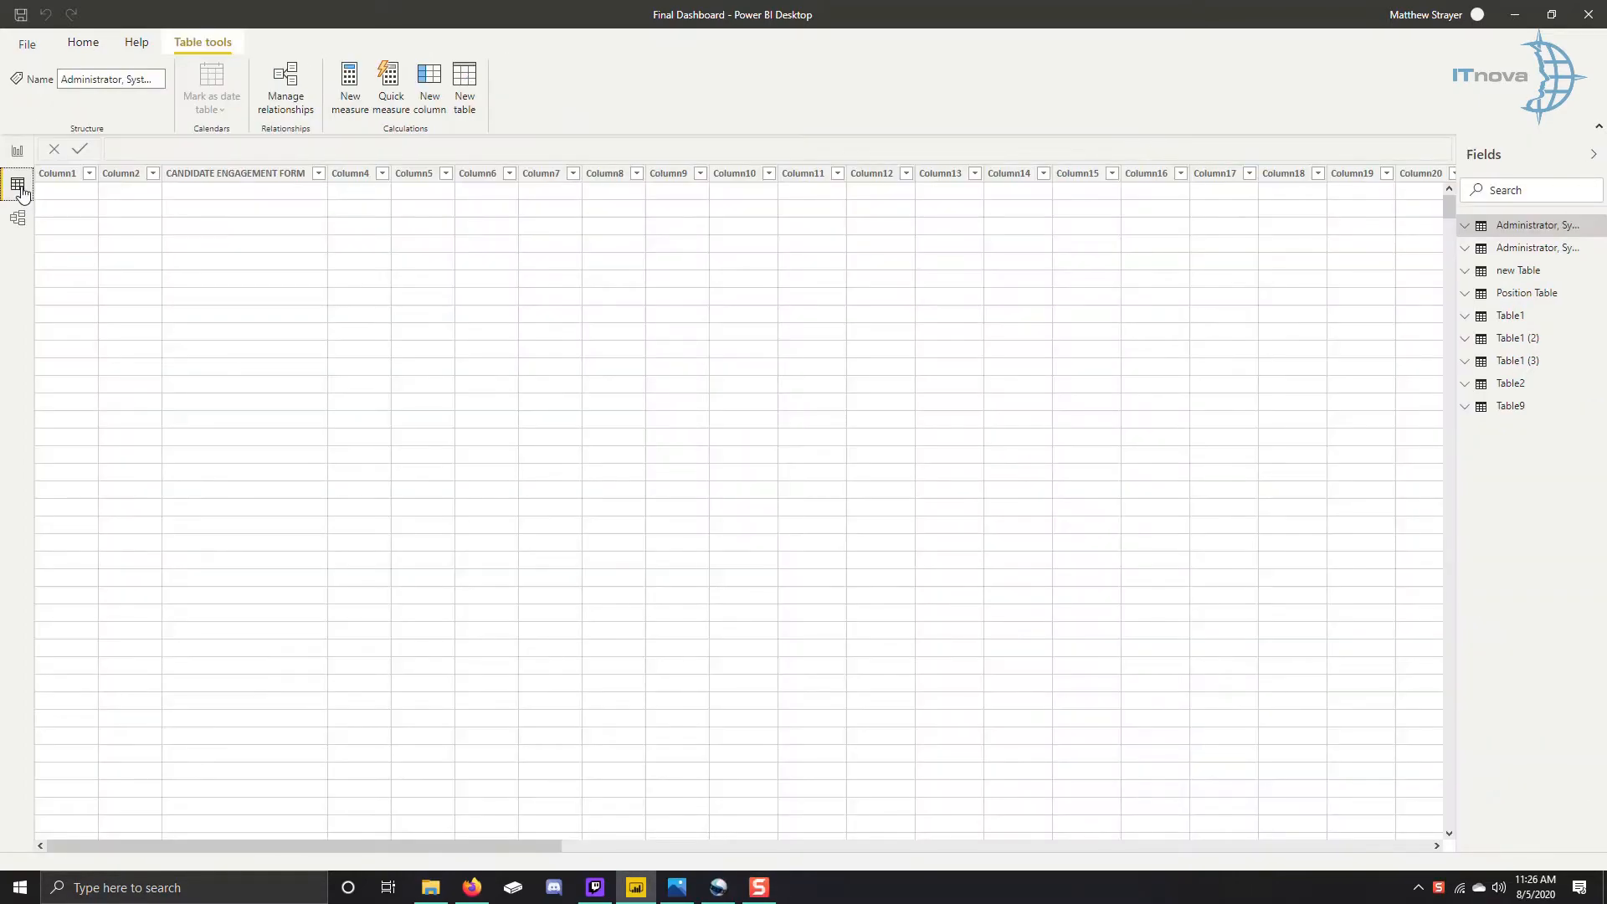
{"action": "left_click", "coordinate": [1530, 294]}
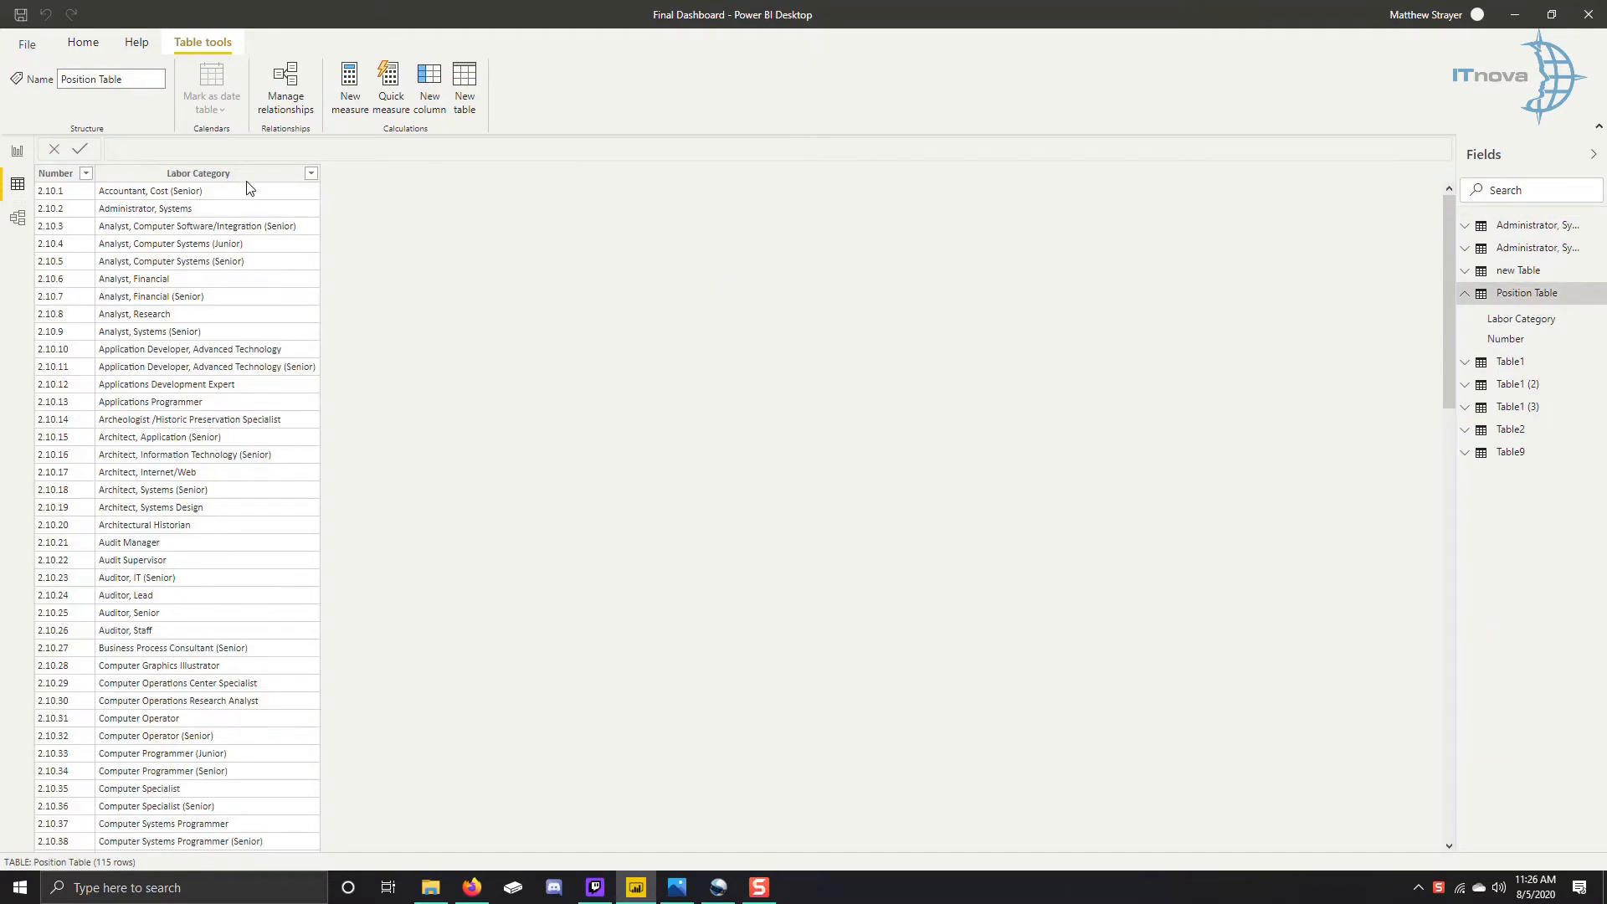
{"action": "left_click", "coordinate": [249, 176]}
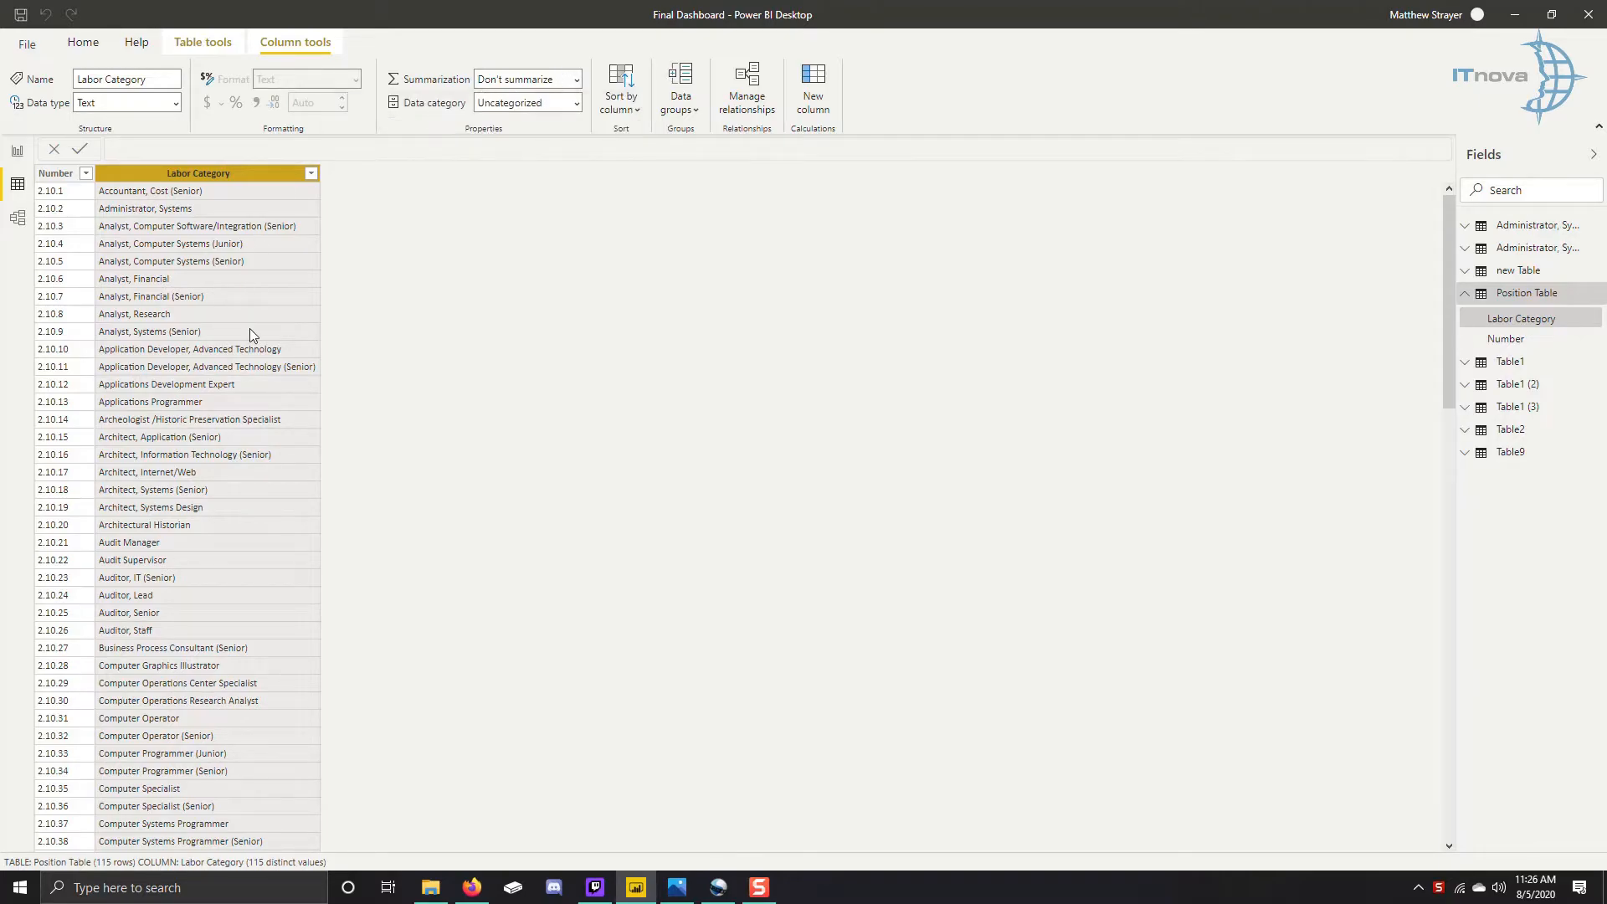
- Show Table9's data and open its query for editing
{"action": "left_click", "coordinate": [1492, 460]}
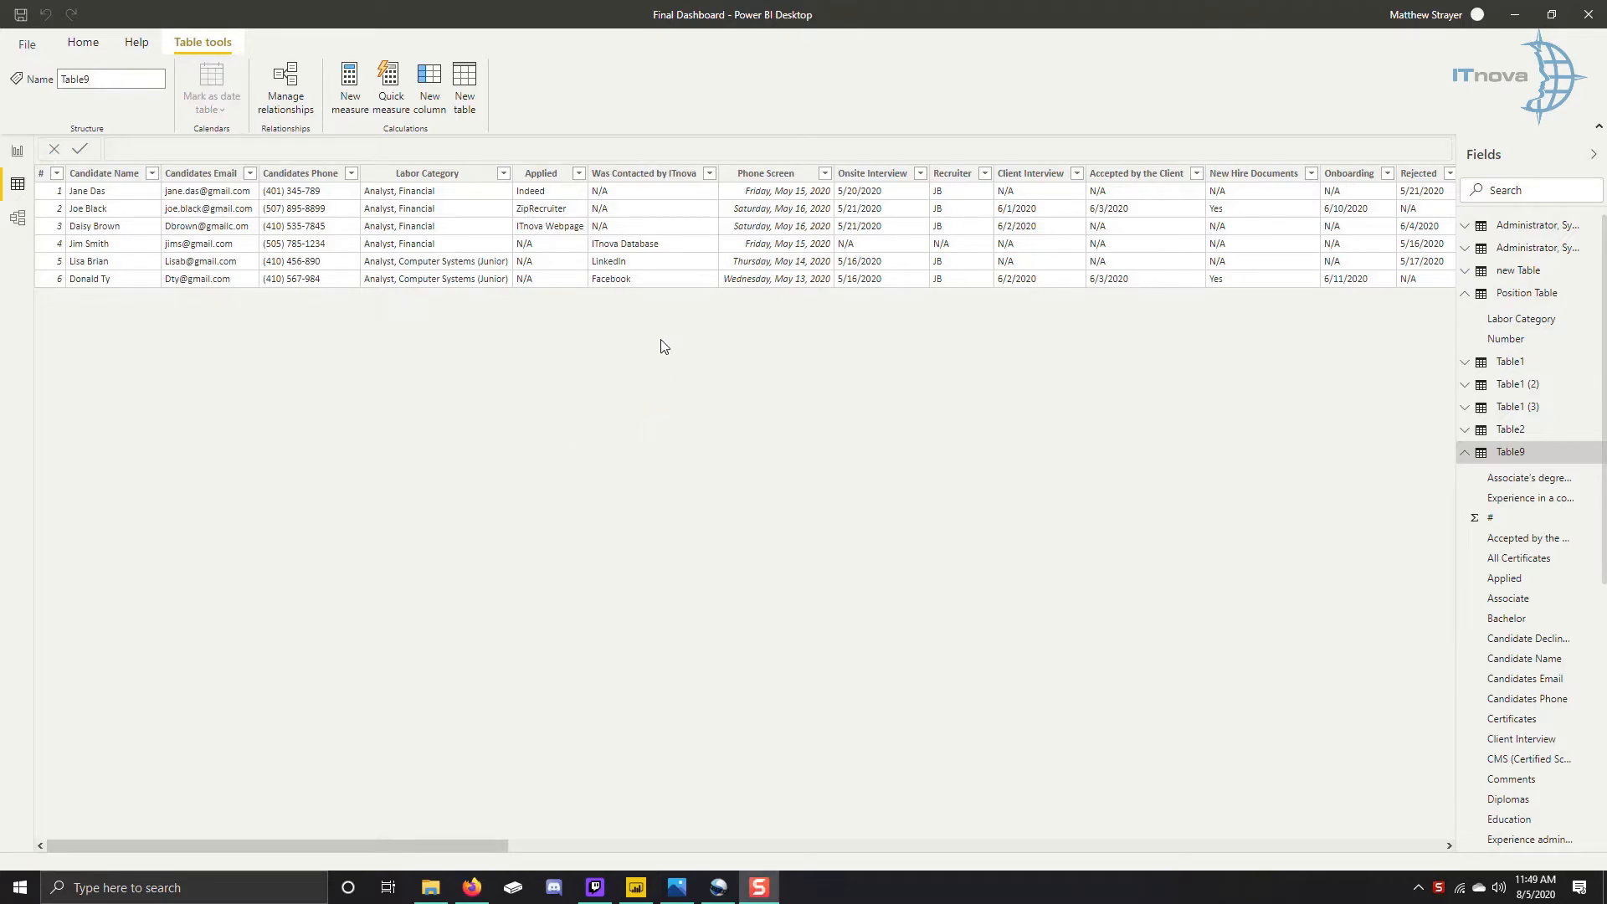
{"action": "right_click", "coordinate": [1484, 450]}
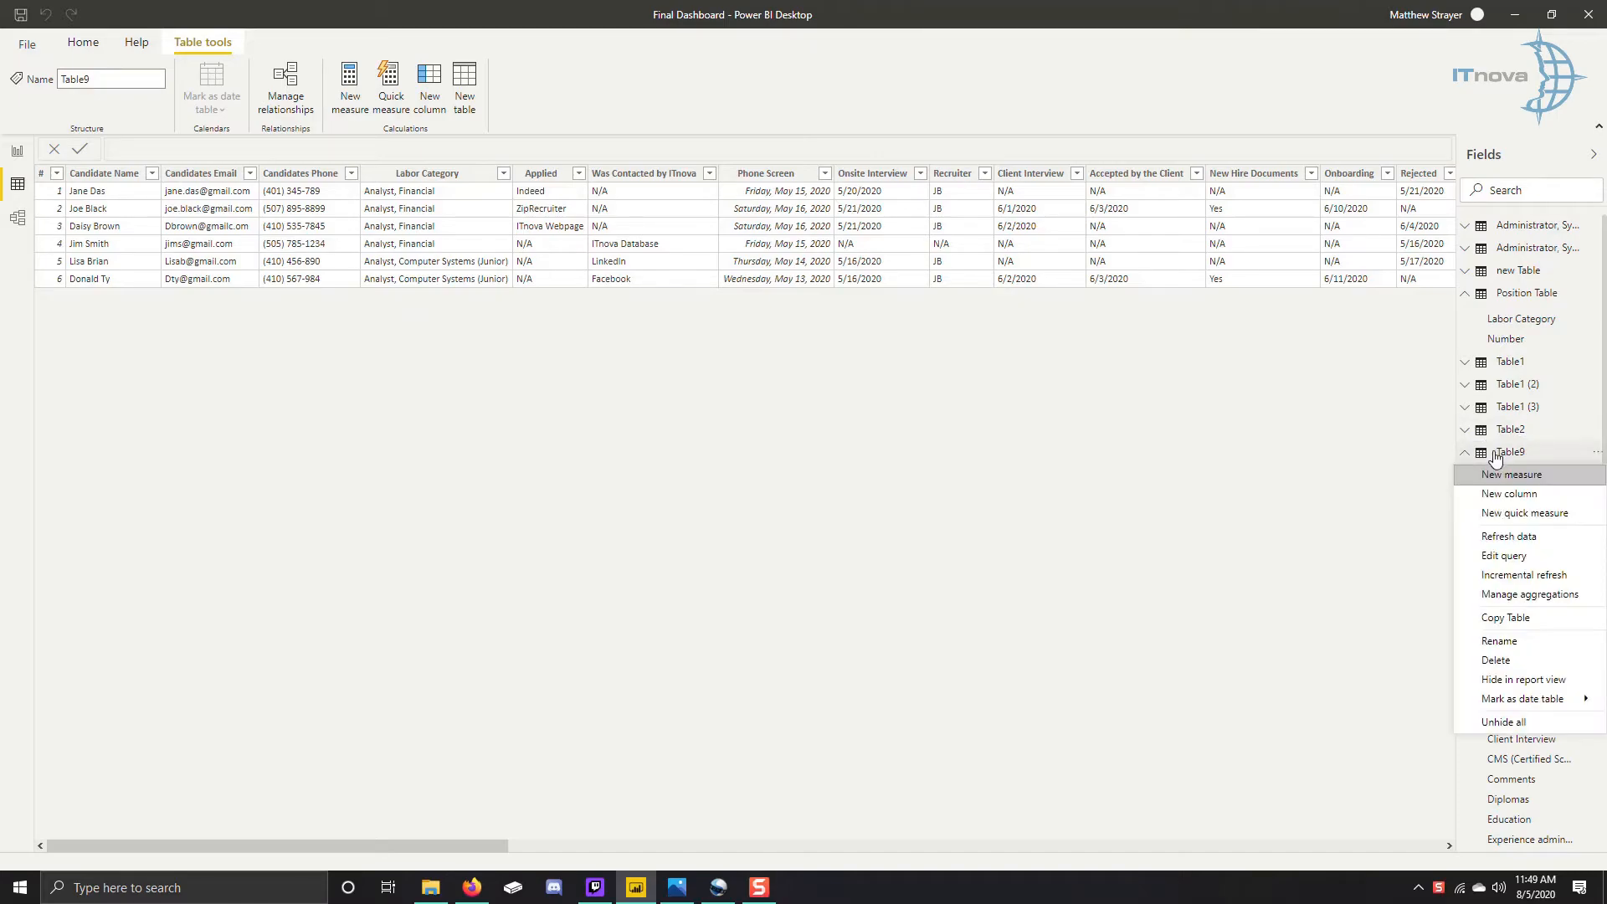
{"action": "left_click", "coordinate": [1507, 556]}
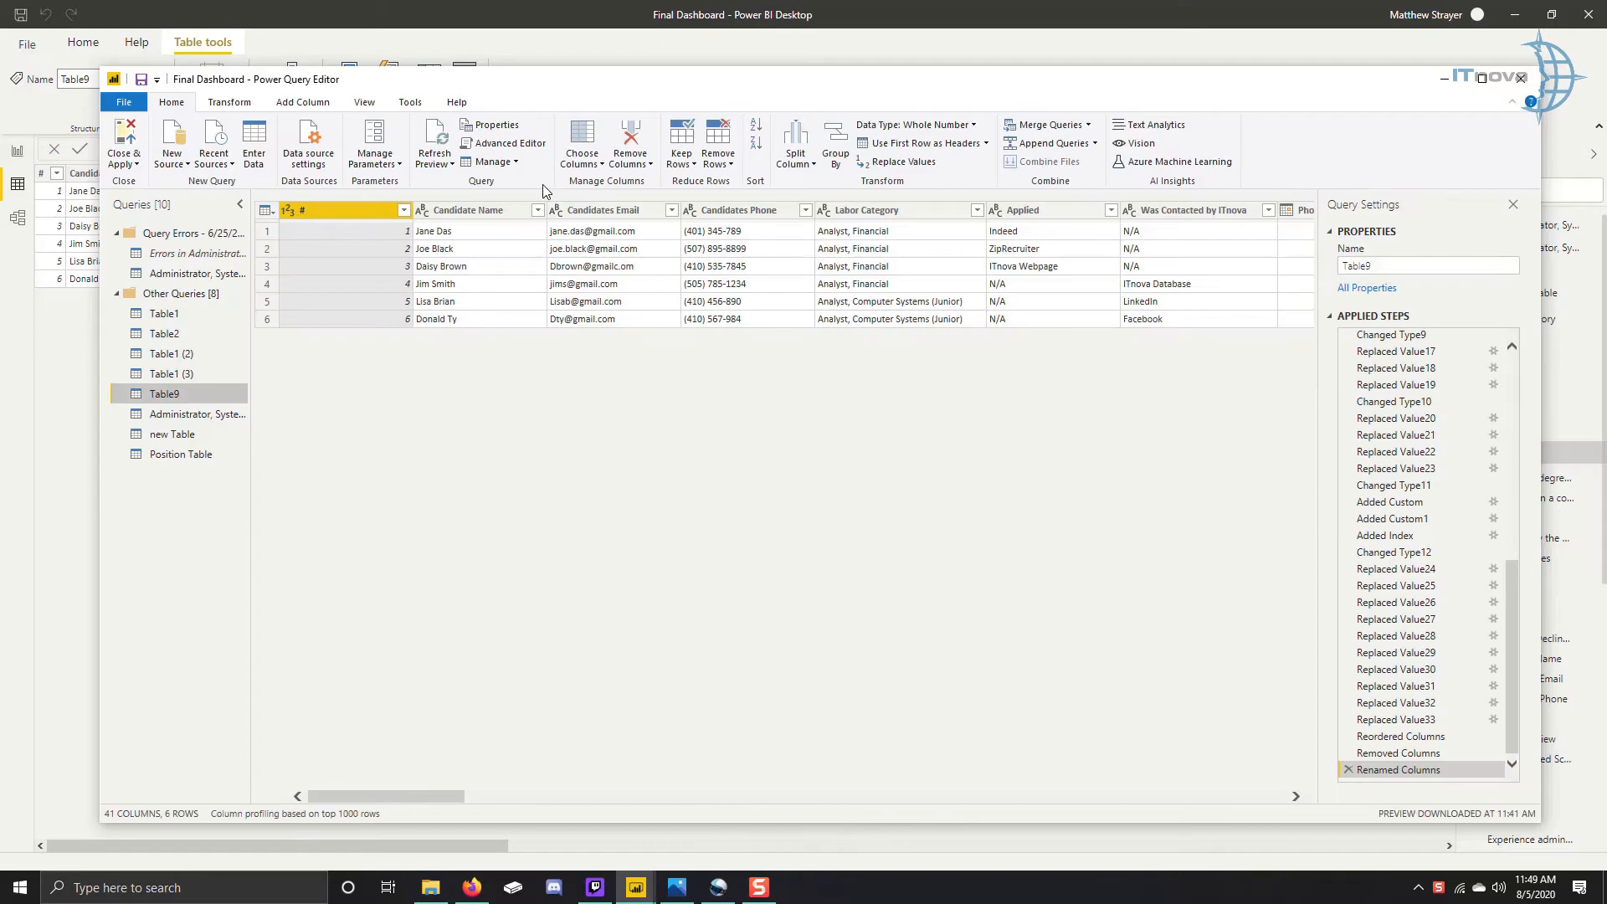
- Start a manually entered table with the column headers Candidate Name and Labor Category
{"action": "left_click", "coordinate": [262, 153]}
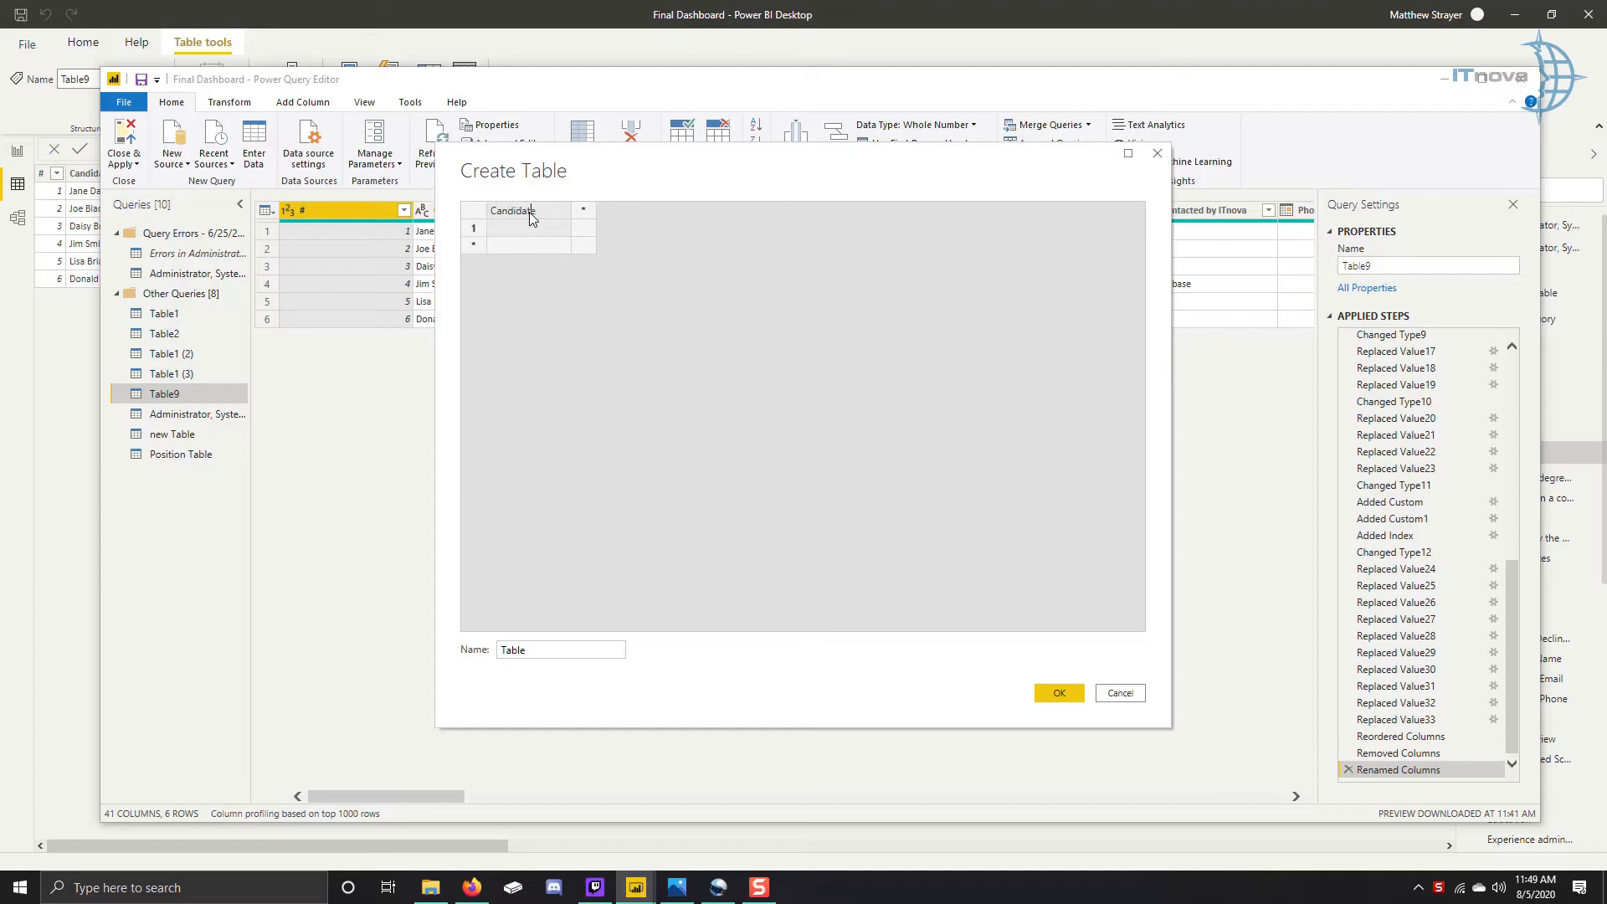
{"action": "type", "text": "me"}
{"action": "key", "text": "Tab"}
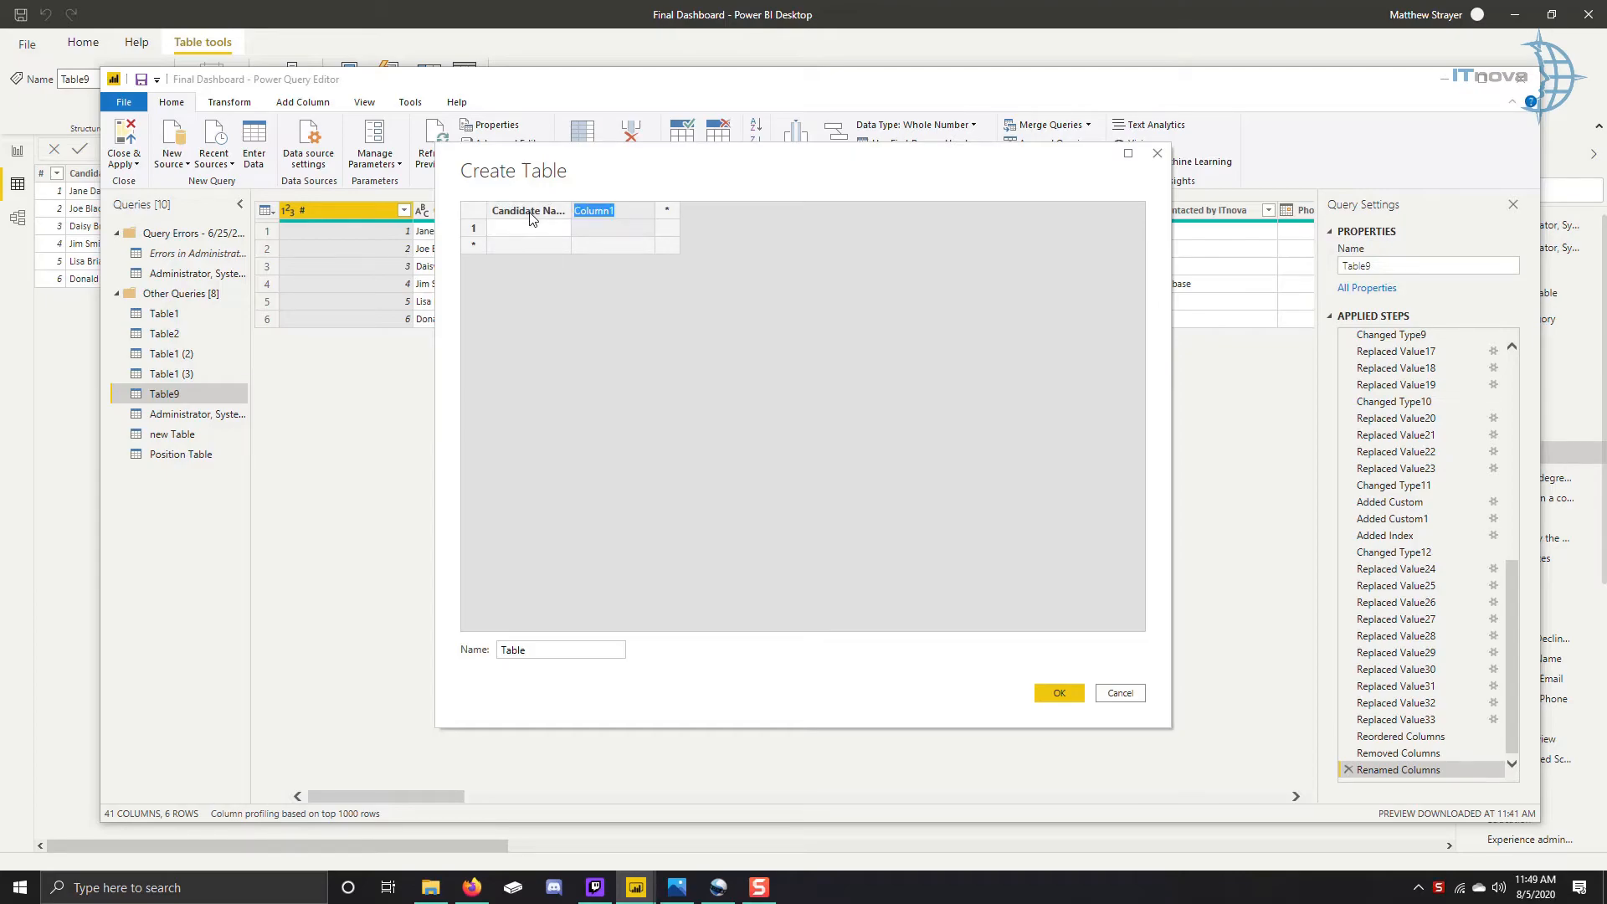
{"action": "type", "text": "Labor Category"}
- Fill two rows with candidates' first names, assigning Analyst, Financial to the first and Analyst, Computer Systems (Junior) to the second
{"action": "left_click", "coordinate": [524, 228]}
{"action": "left_click_drag", "start_coordinate": [839, 182], "coordinate": [778, 420]}
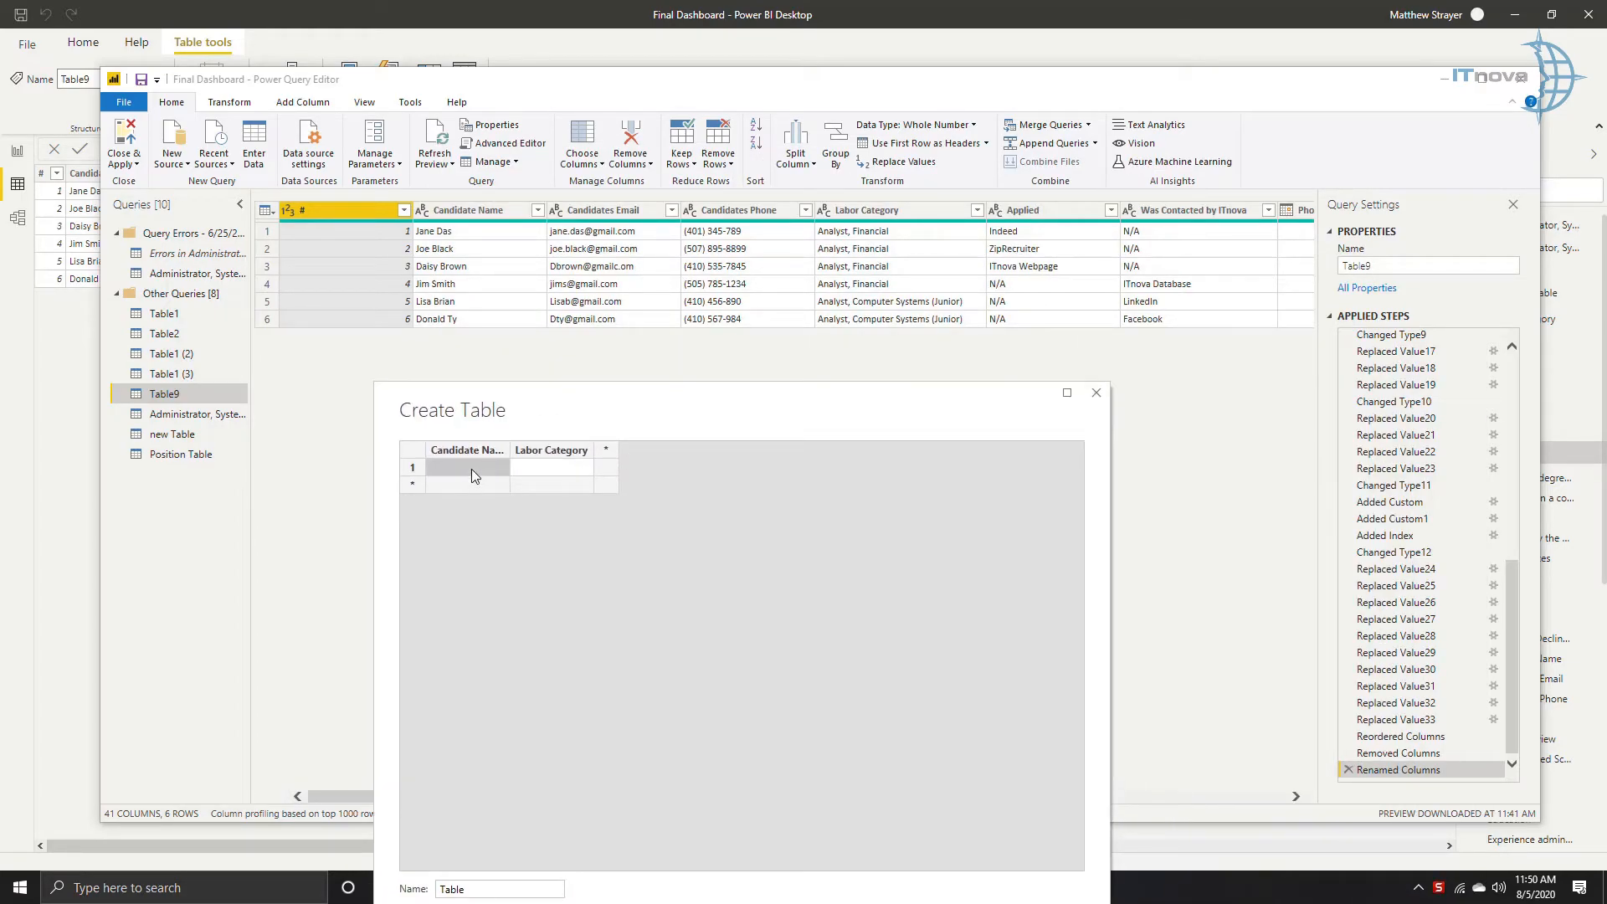
{"action": "key", "text": "Tab"}
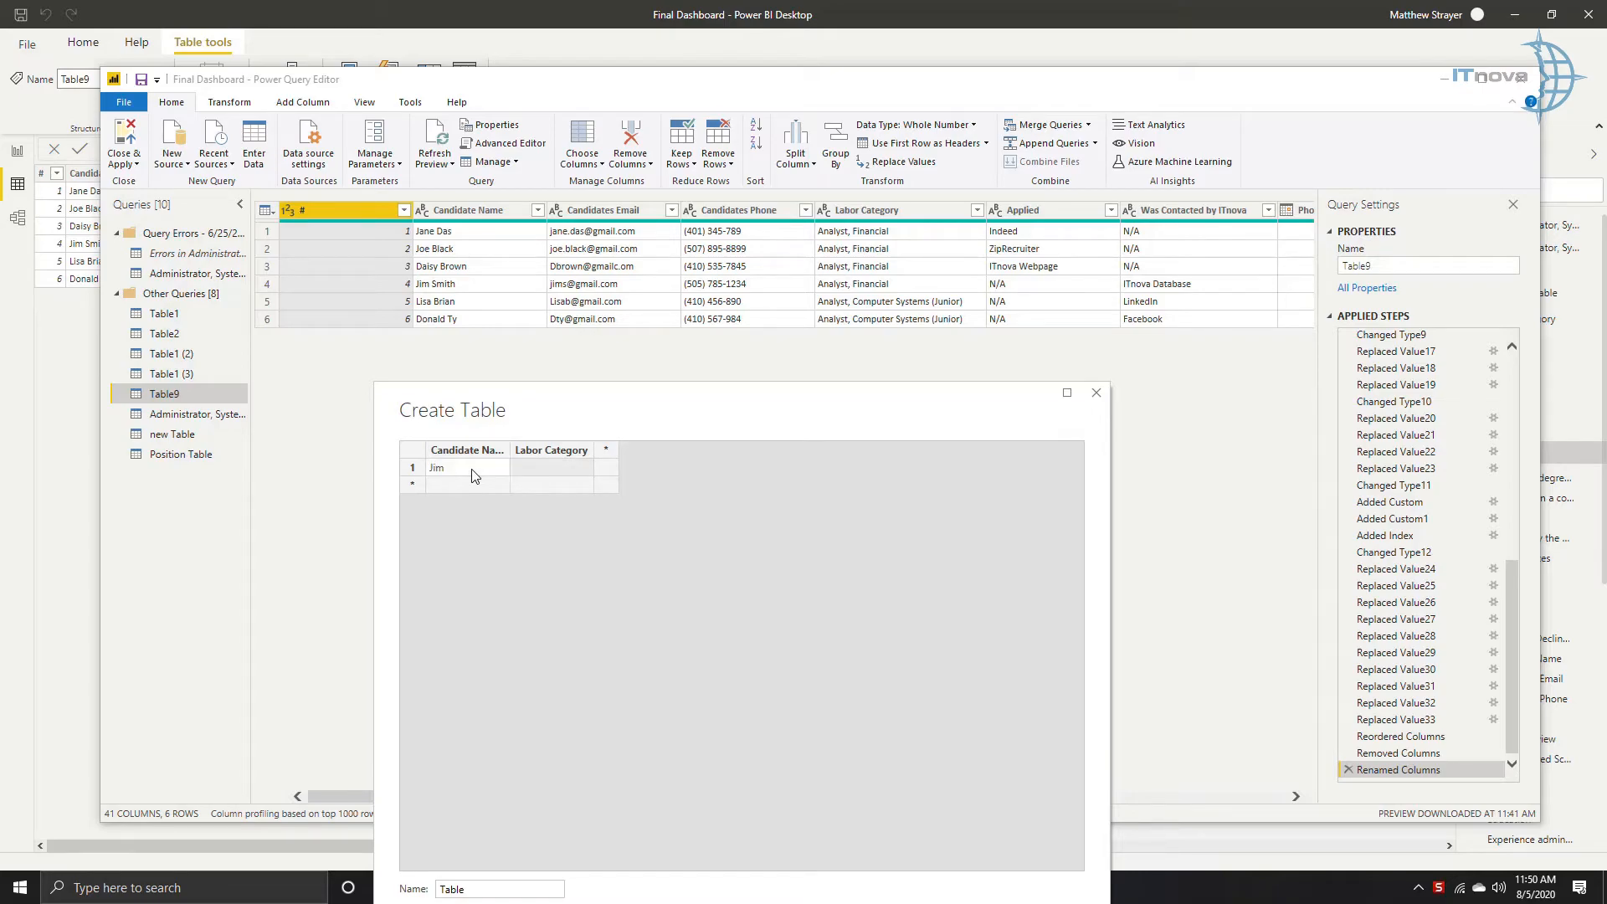
{"action": "type", "text": "Analyst, Financial"}
{"action": "key", "text": "Return"}
{"action": "type", "text": "John"}
{"action": "key", "text": "Tab"}
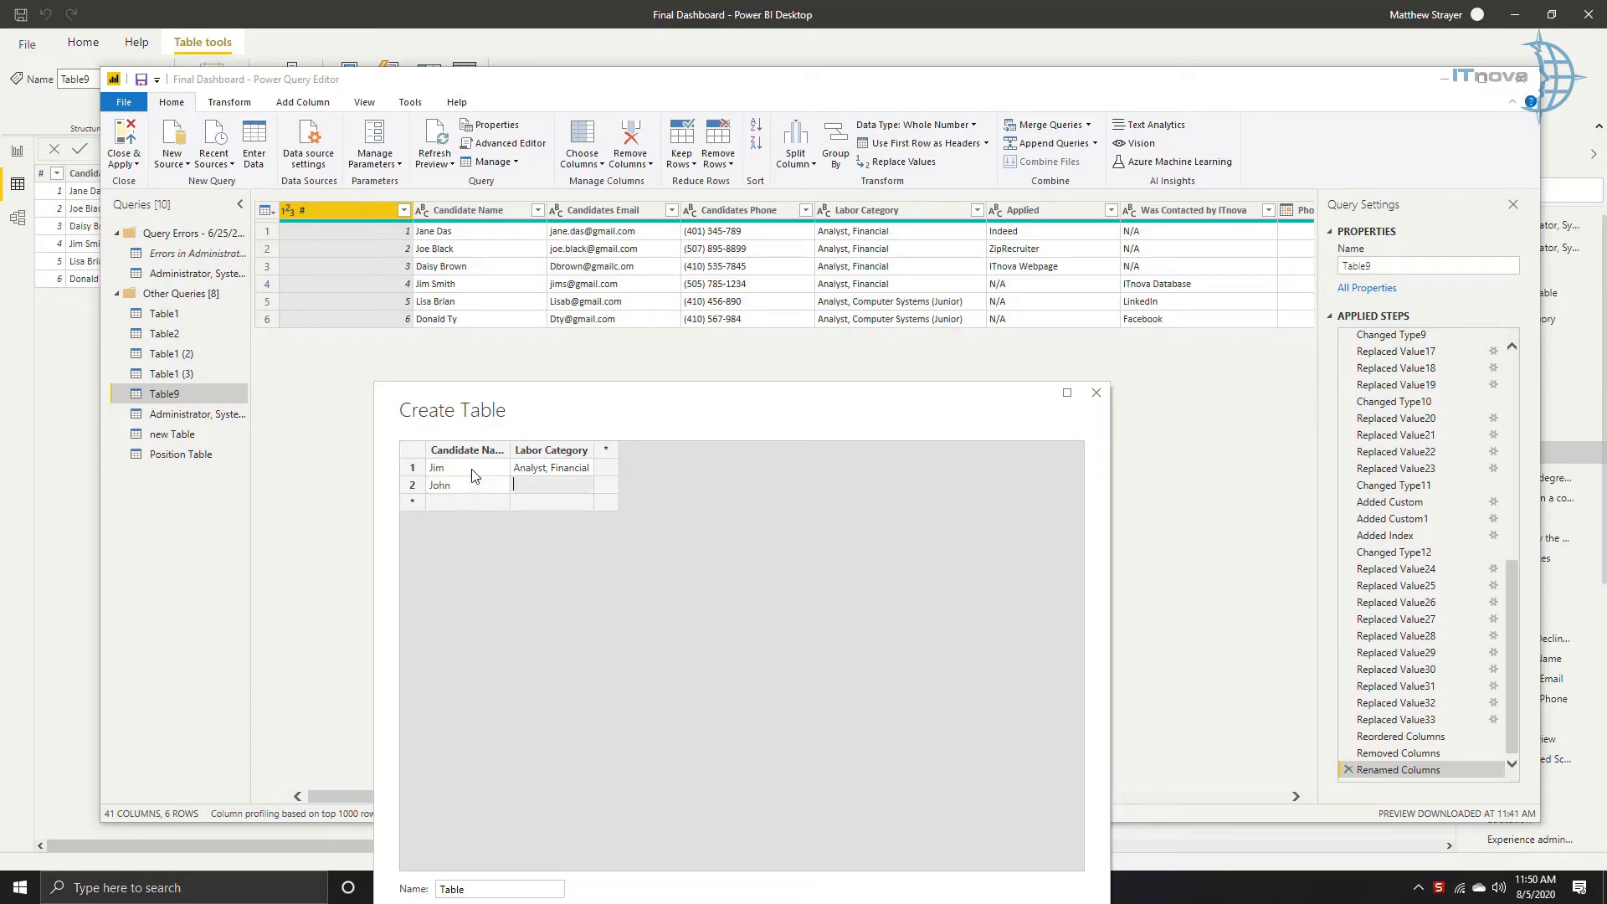
{"action": "type", "text": "Analyst,"}
{"action": "type", "text": " Computer"}
{"action": "type", "text": " Systems"}
{"action": "type", "text": " (Junior)"}
- Name the new table Example Table and create it
{"action": "left_click", "coordinate": [476, 889]}
{"action": "left_click_drag", "start_coordinate": [477, 890], "coordinate": [430, 891]}
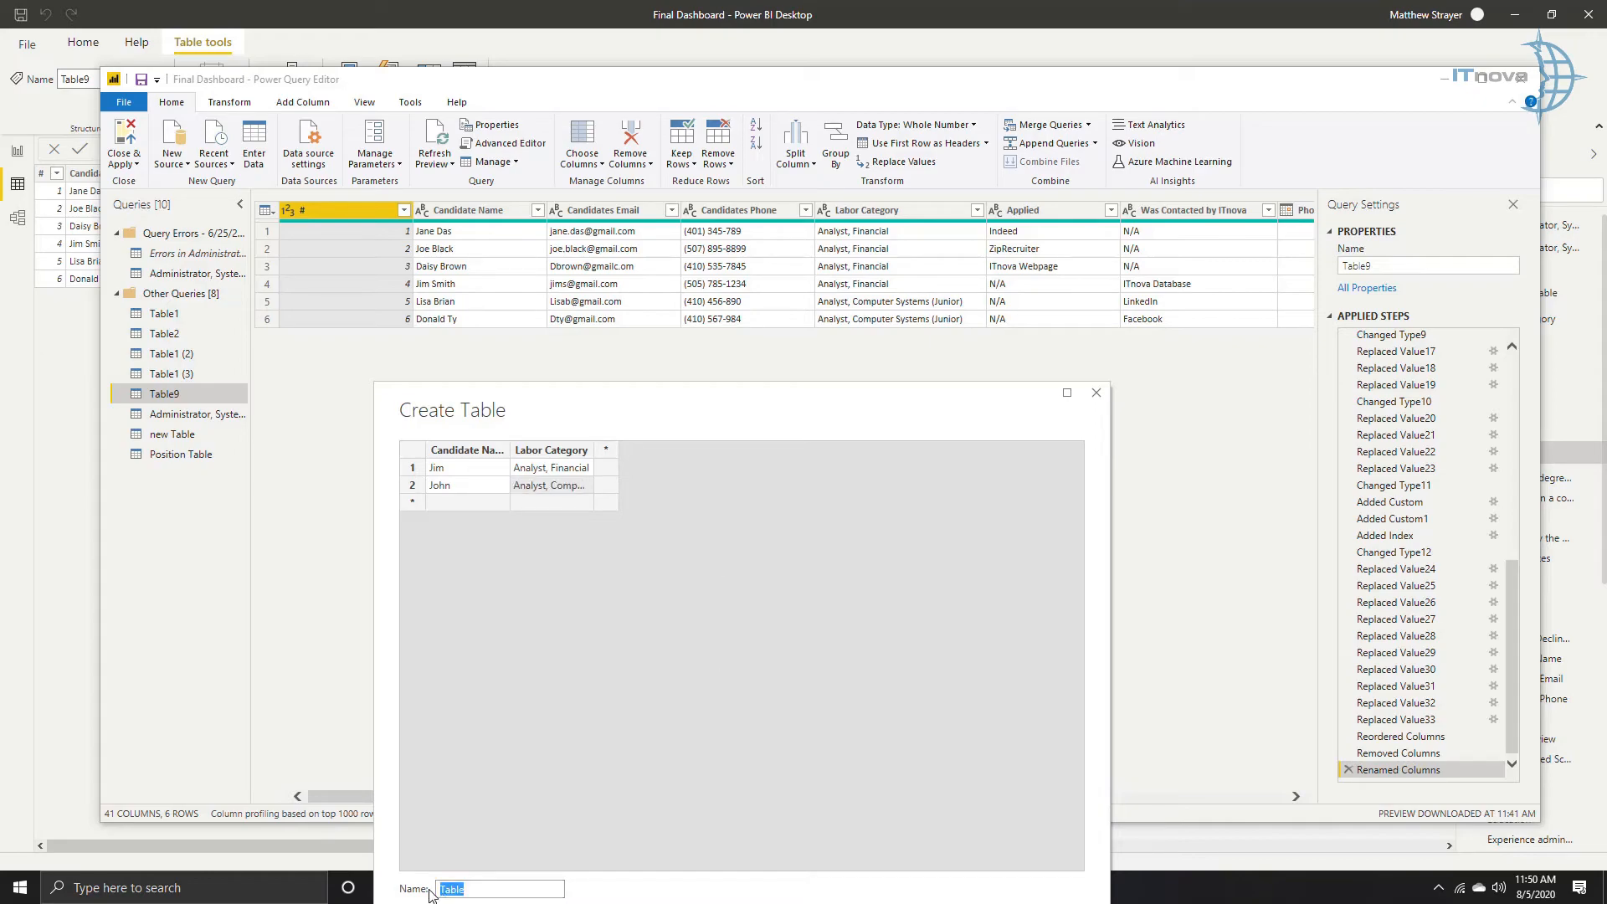
{"action": "type", "text": "Example"}
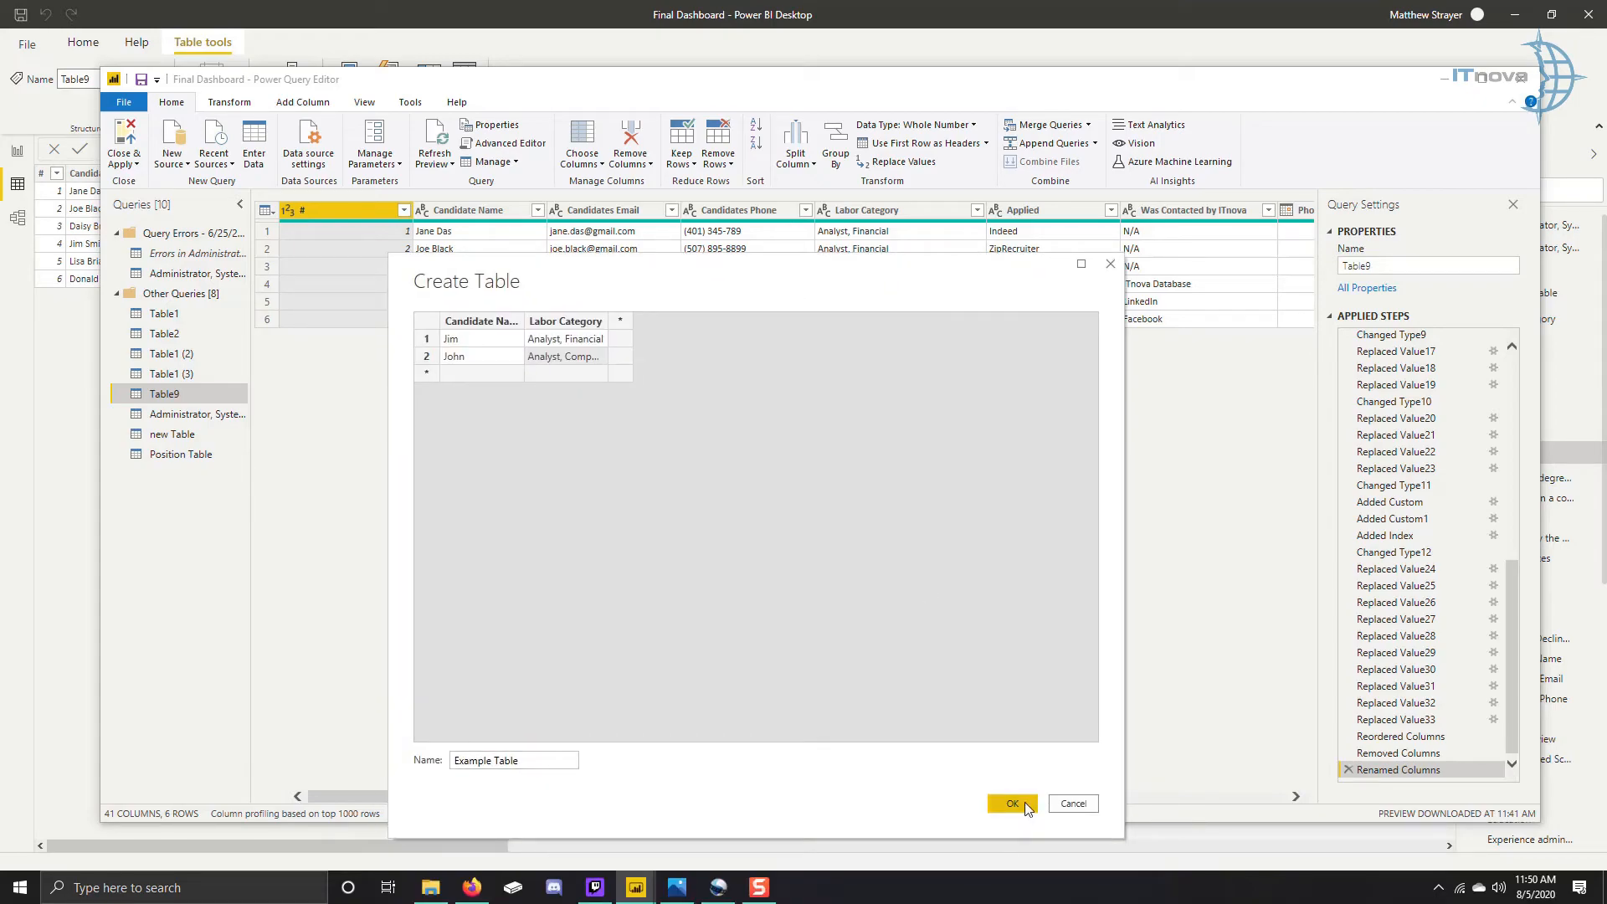
{"action": "left_click", "coordinate": [1013, 803]}
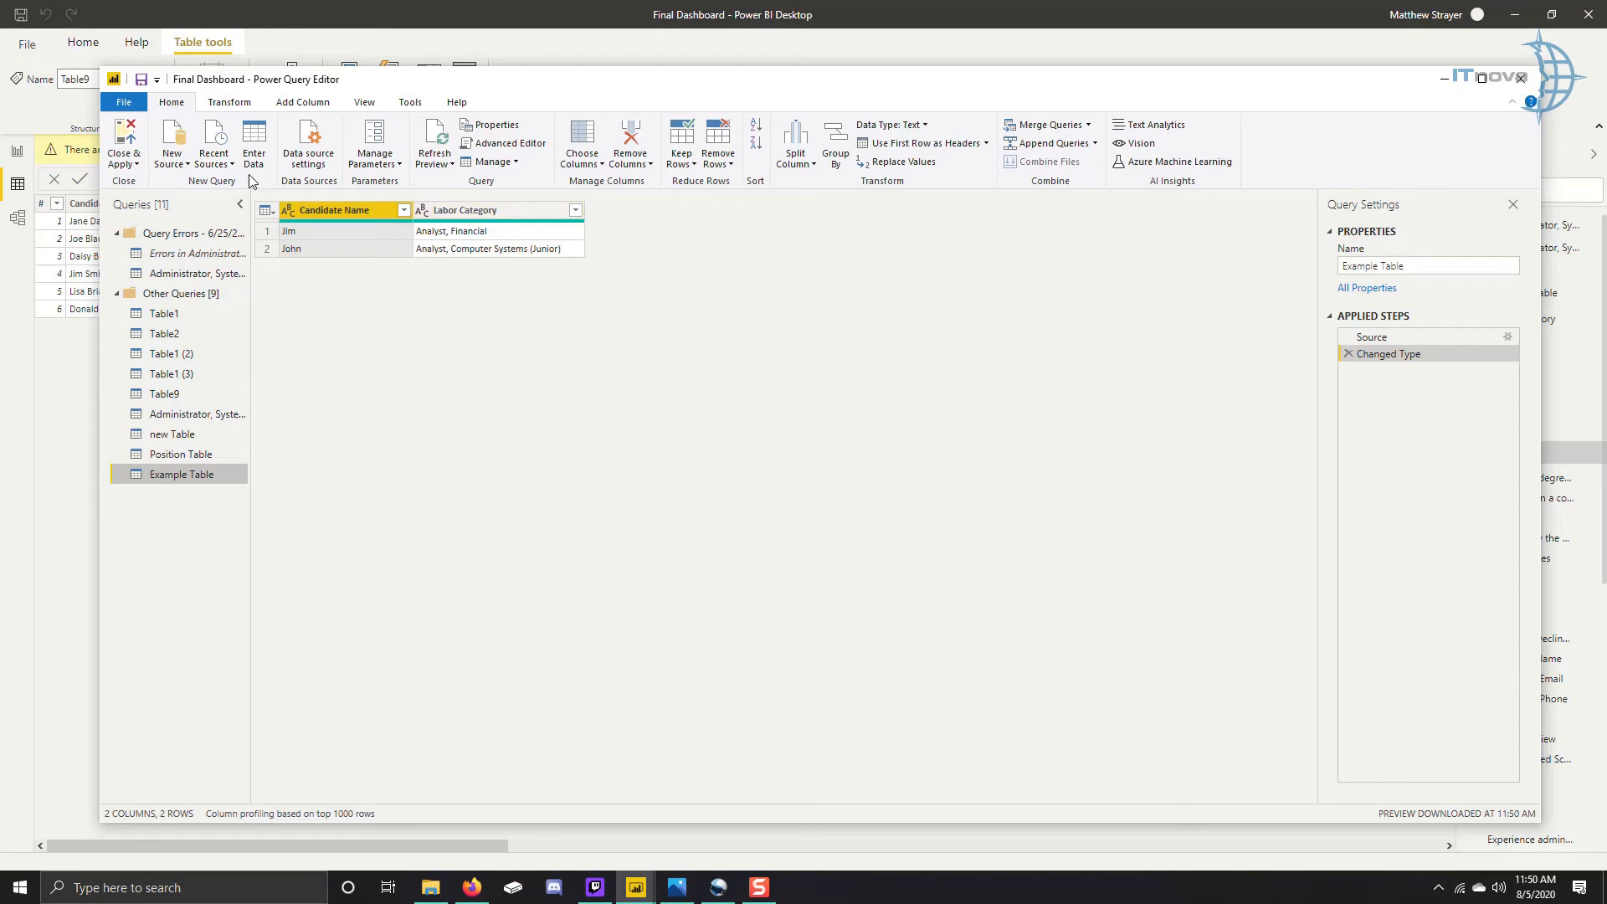
- Apply the query changes and move Example Table in the model diagram down to the area beside Position Table
{"action": "left_click", "coordinate": [129, 136]}
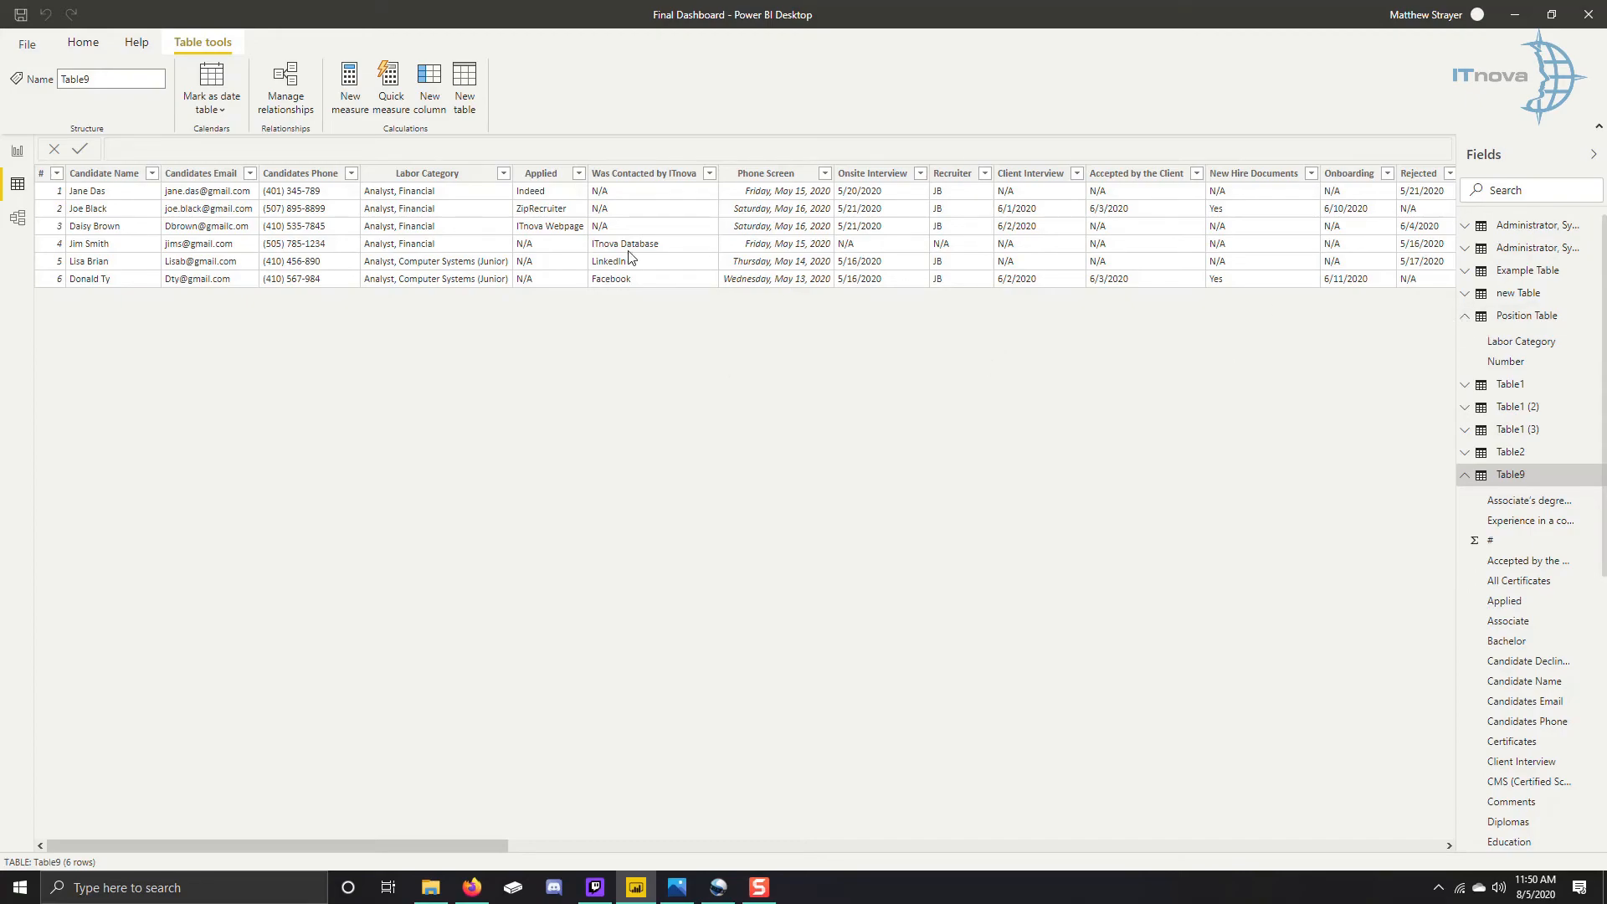
{"action": "left_click", "coordinate": [18, 218]}
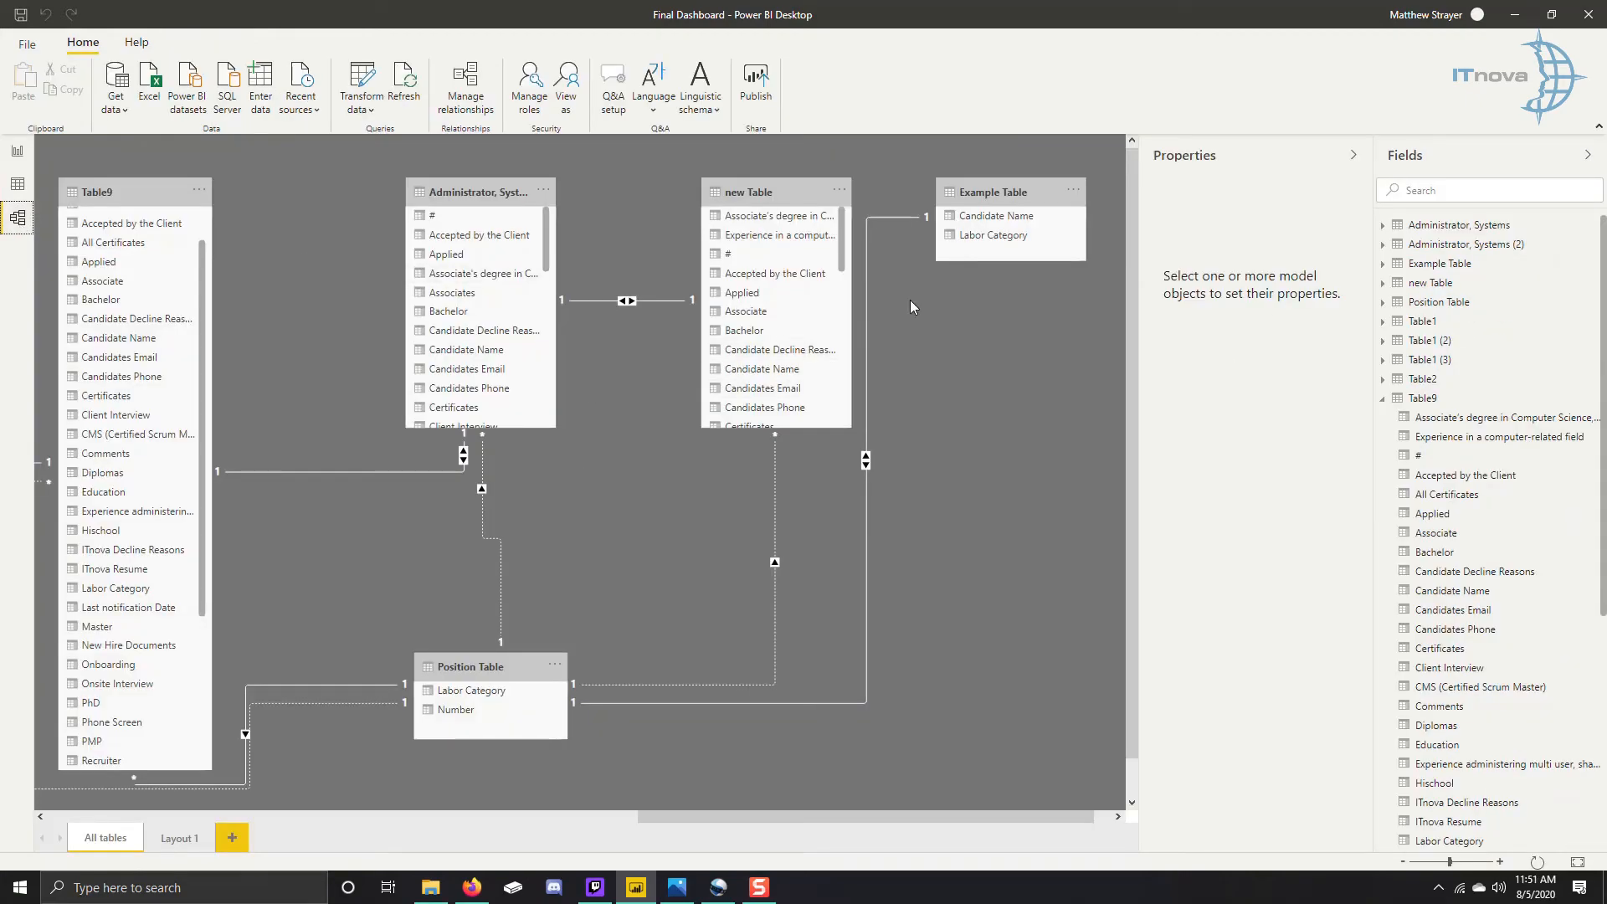
{"action": "left_click_drag", "start_coordinate": [1011, 191], "coordinate": [1002, 570]}
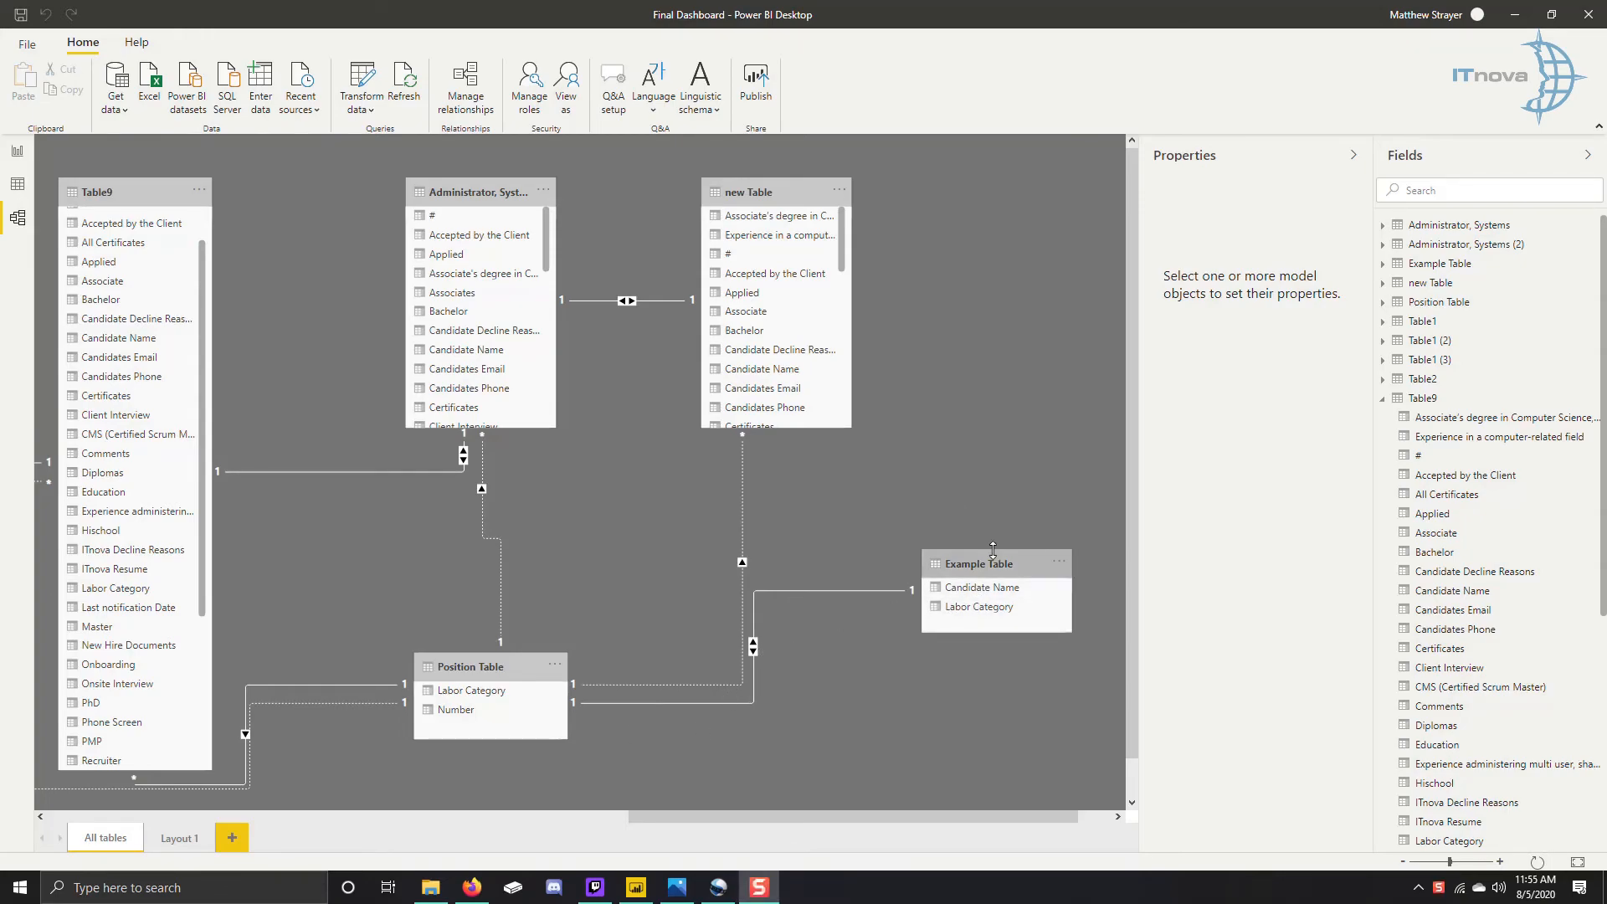
- Start a new relationship in the relationship manager, using Example Table's Labor Category column as its first side
{"action": "left_click", "coordinate": [994, 563]}
{"action": "right_click", "coordinate": [996, 570]}
{"action": "key", "text": "Escape"}
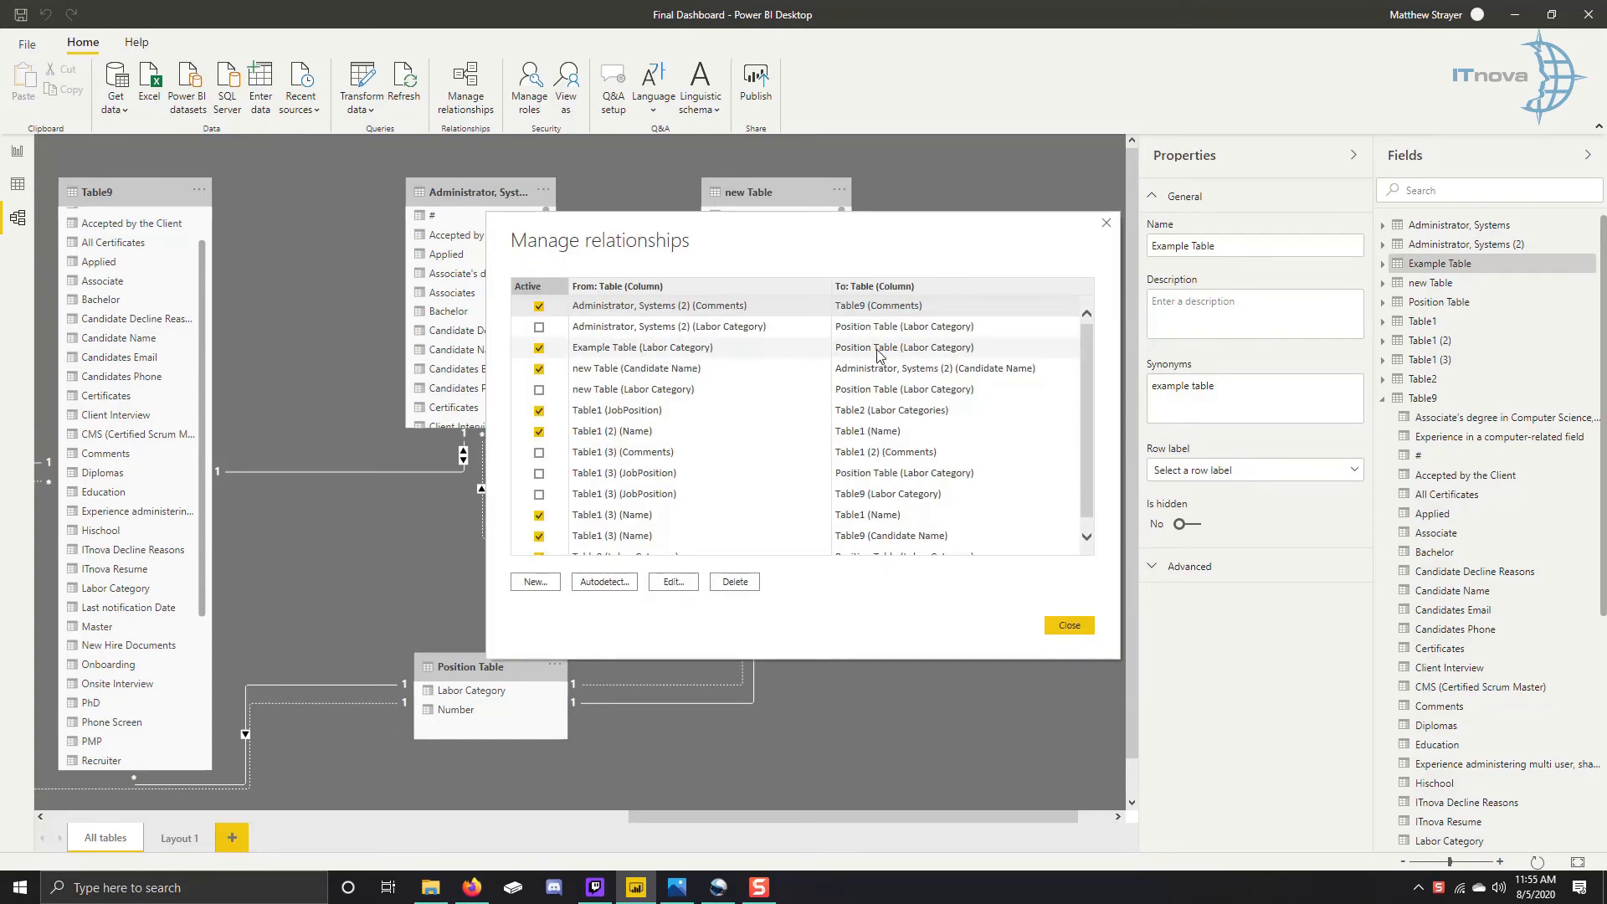
{"action": "scroll", "coordinate": [662, 477], "scroll_direction": "down", "scroll_amount": 1}
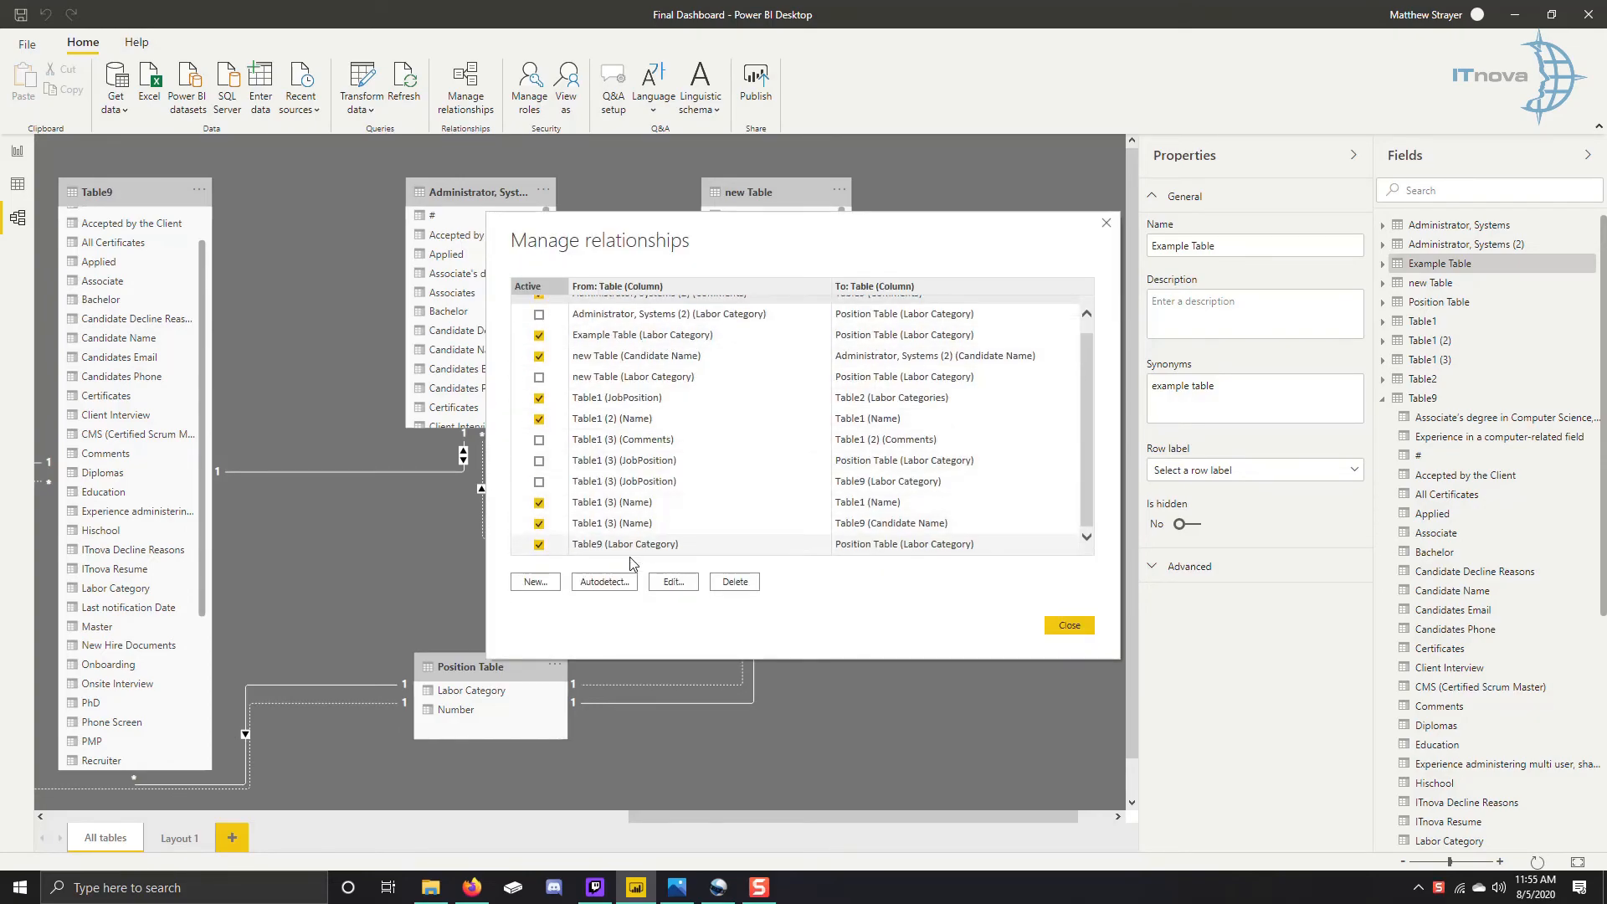
{"action": "left_click", "coordinate": [538, 583]}
{"action": "left_click", "coordinate": [654, 287]}
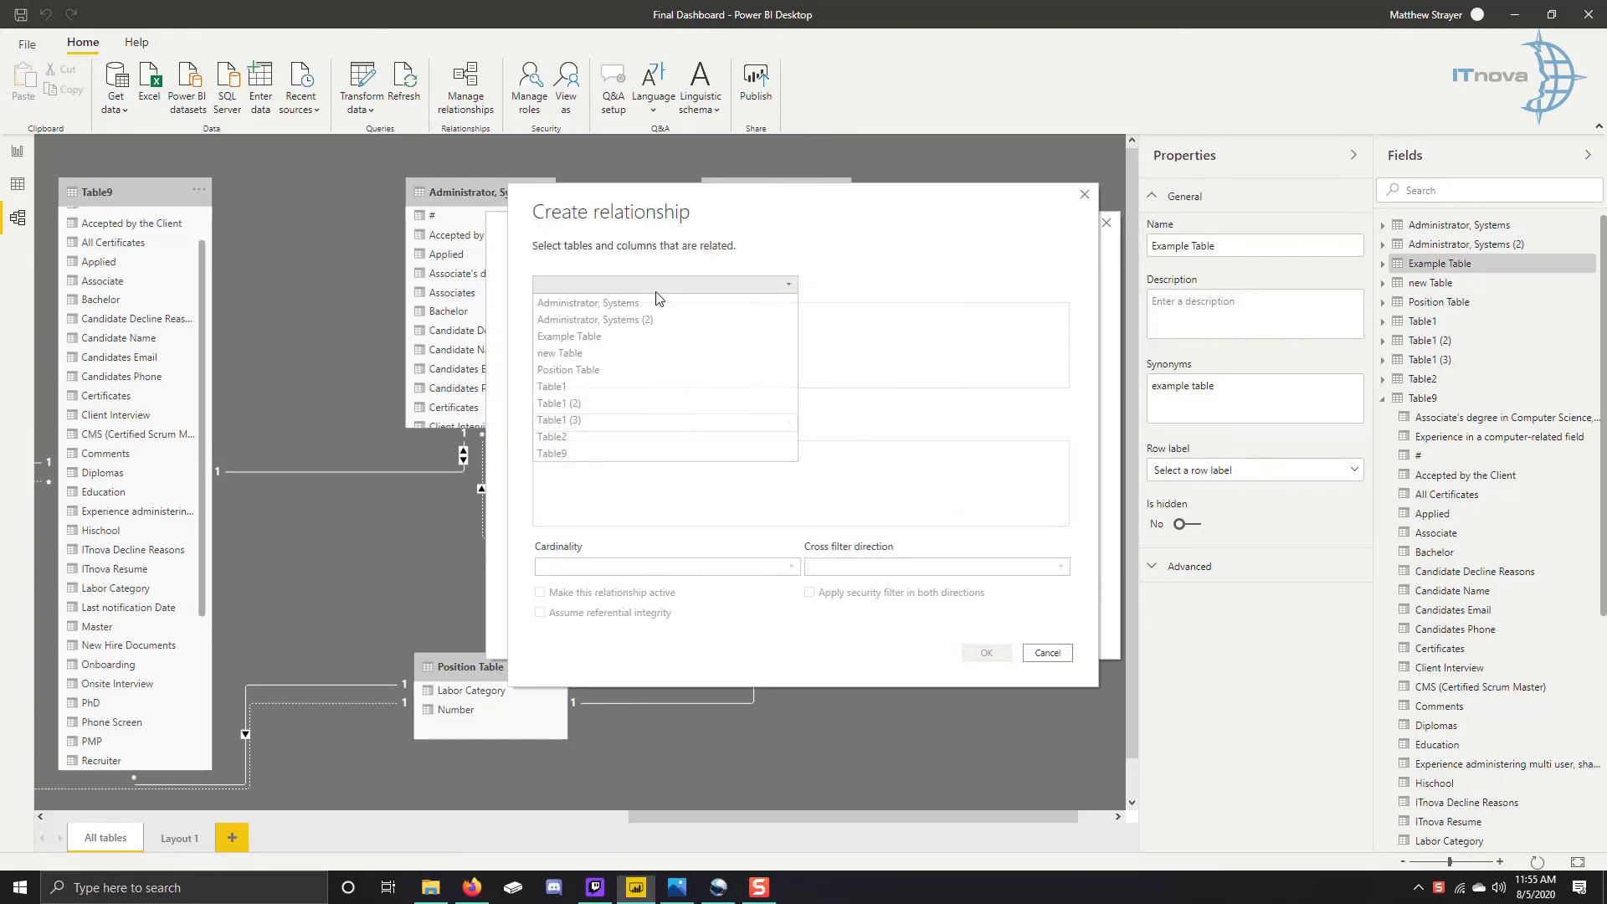
{"action": "left_click", "coordinate": [585, 336]}
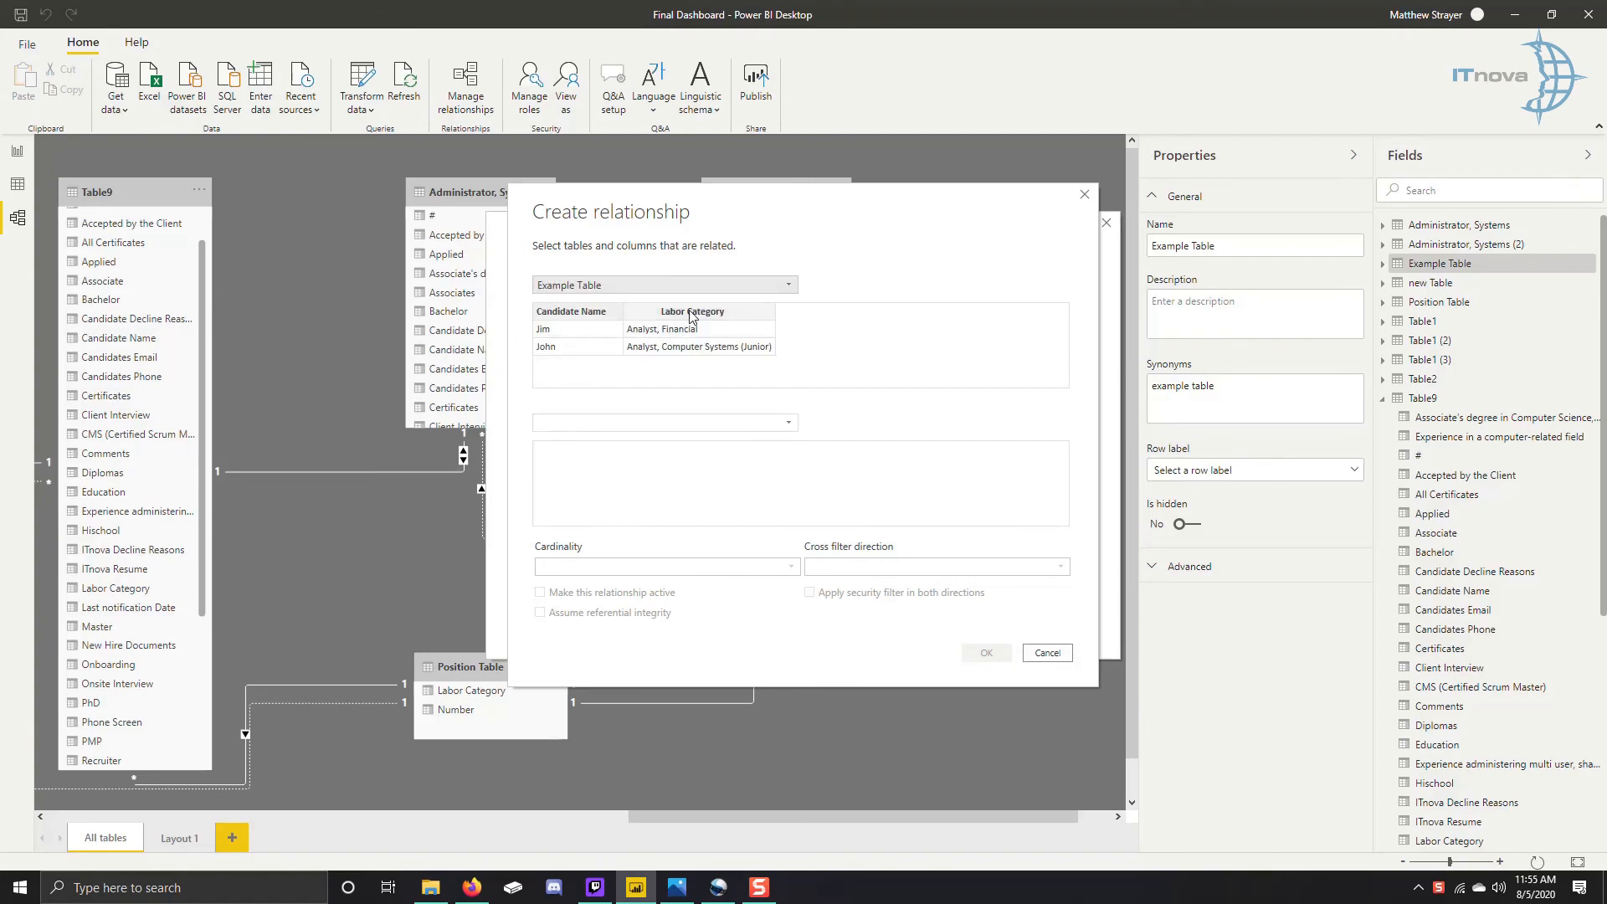
{"action": "left_click", "coordinate": [691, 313]}
- Relate it to the Labor Category column of Table9, create the relationship and check it in the relationships list
{"action": "left_click", "coordinate": [653, 422]}
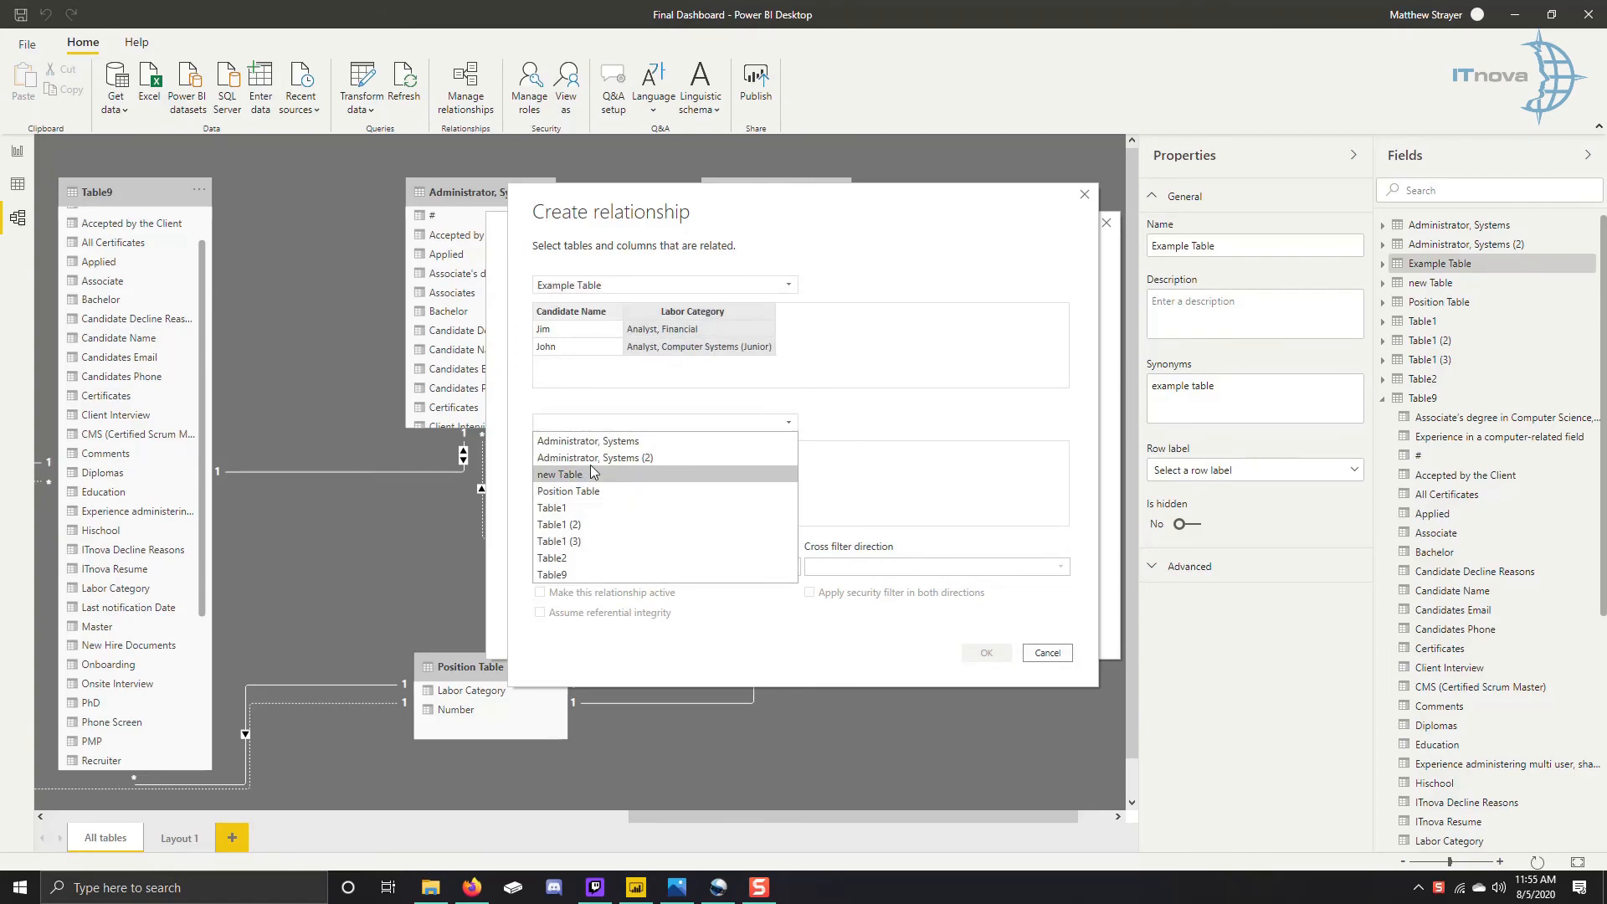
{"action": "left_click", "coordinate": [554, 574]}
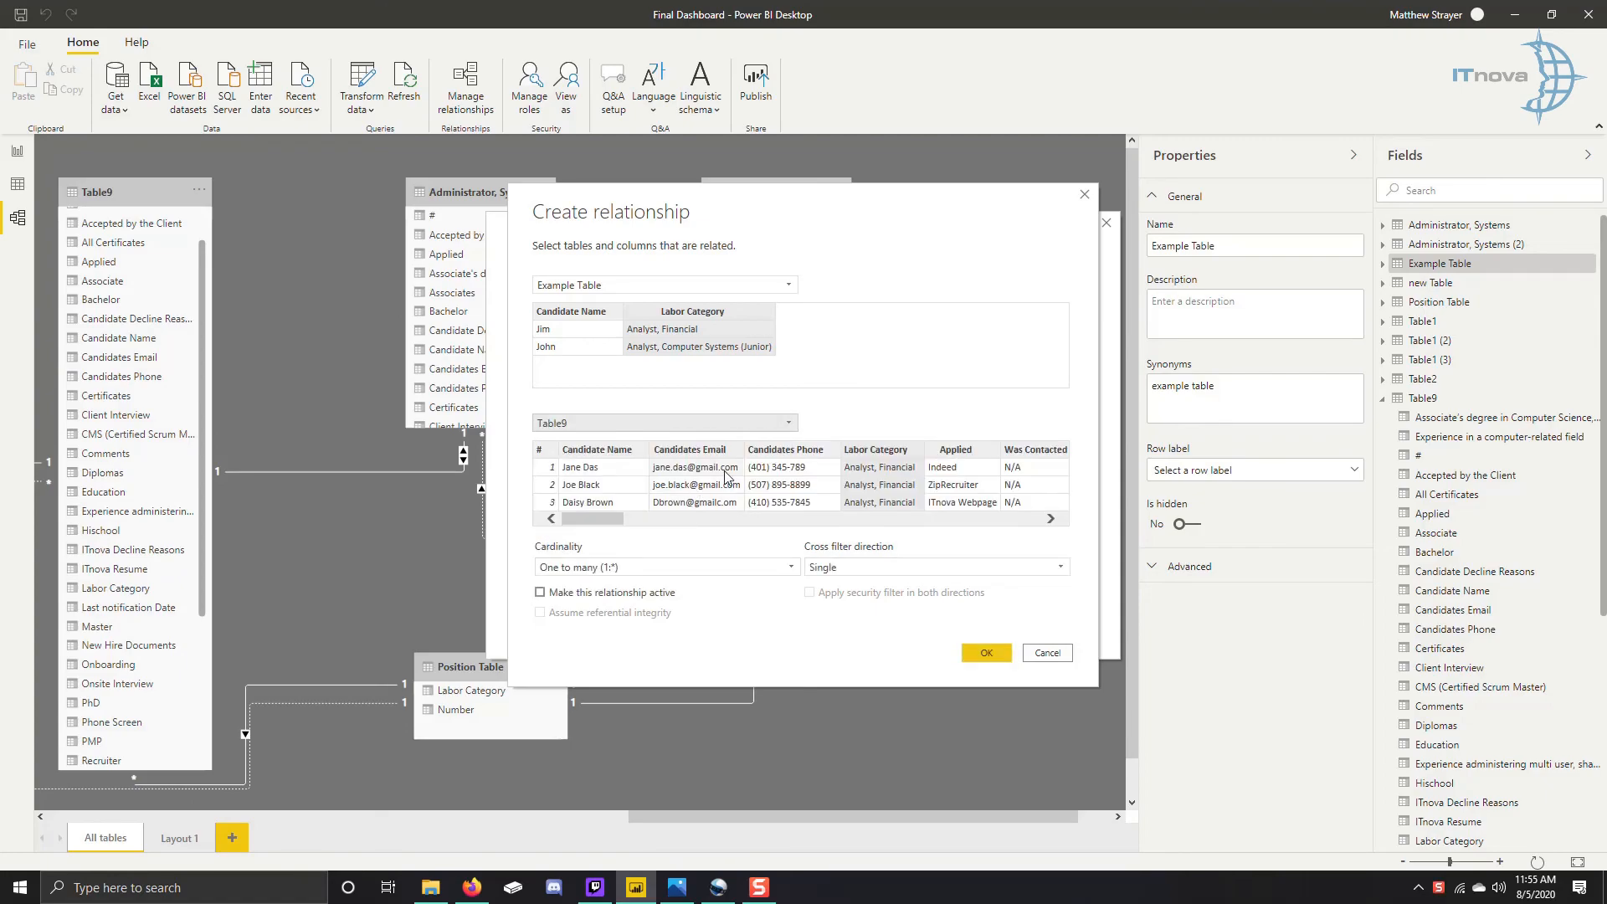
{"action": "left_click", "coordinate": [876, 456]}
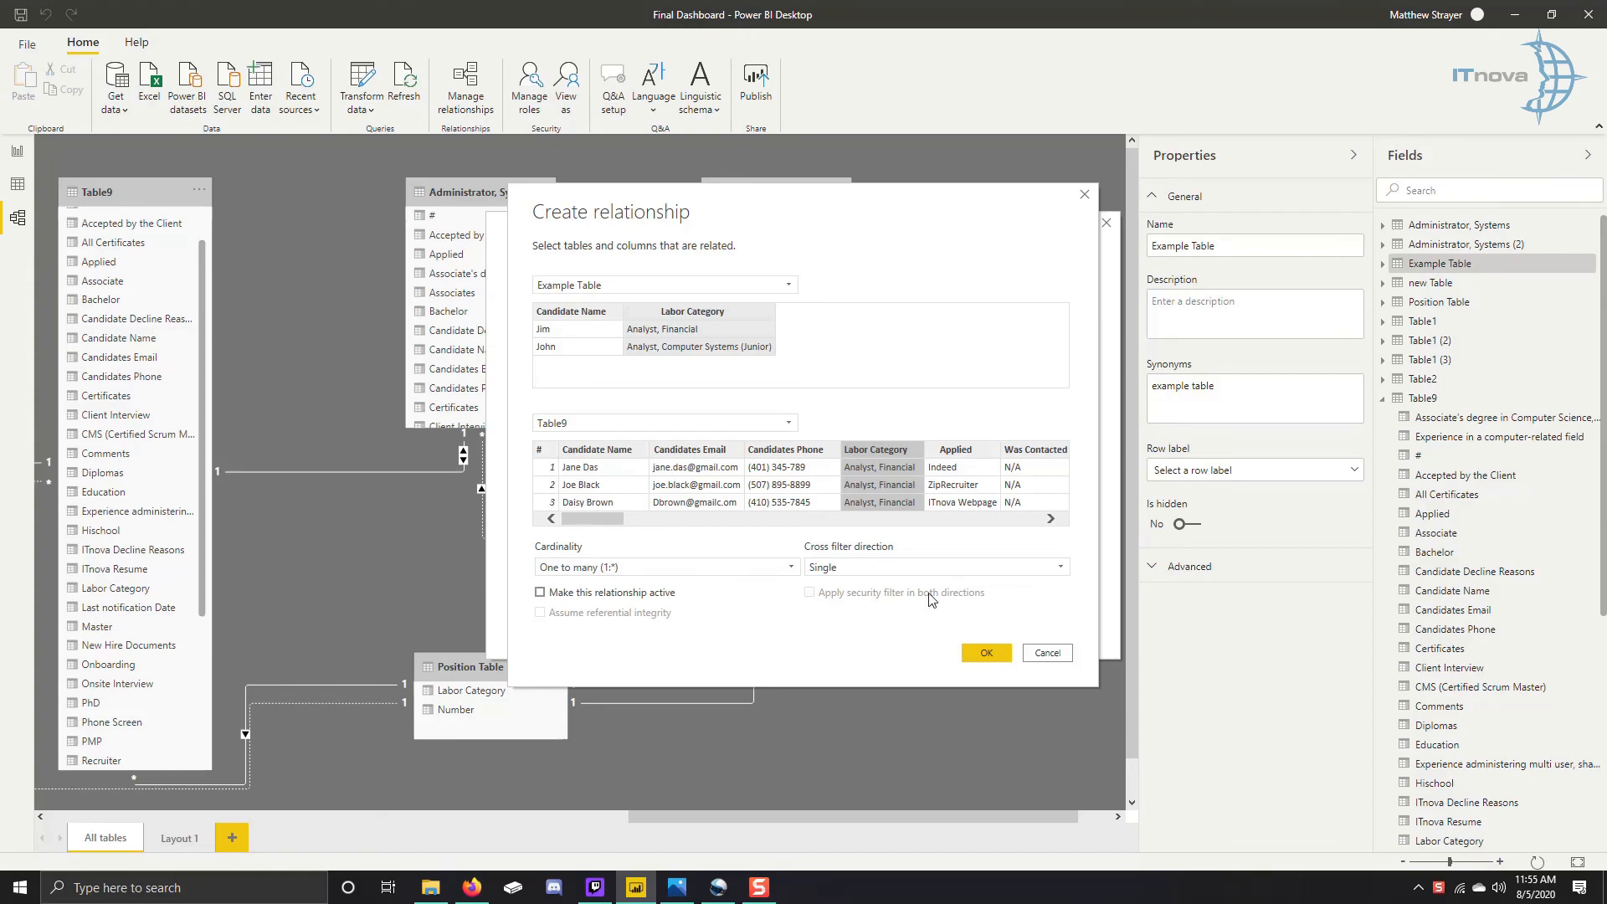
{"action": "left_click", "coordinate": [985, 650]}
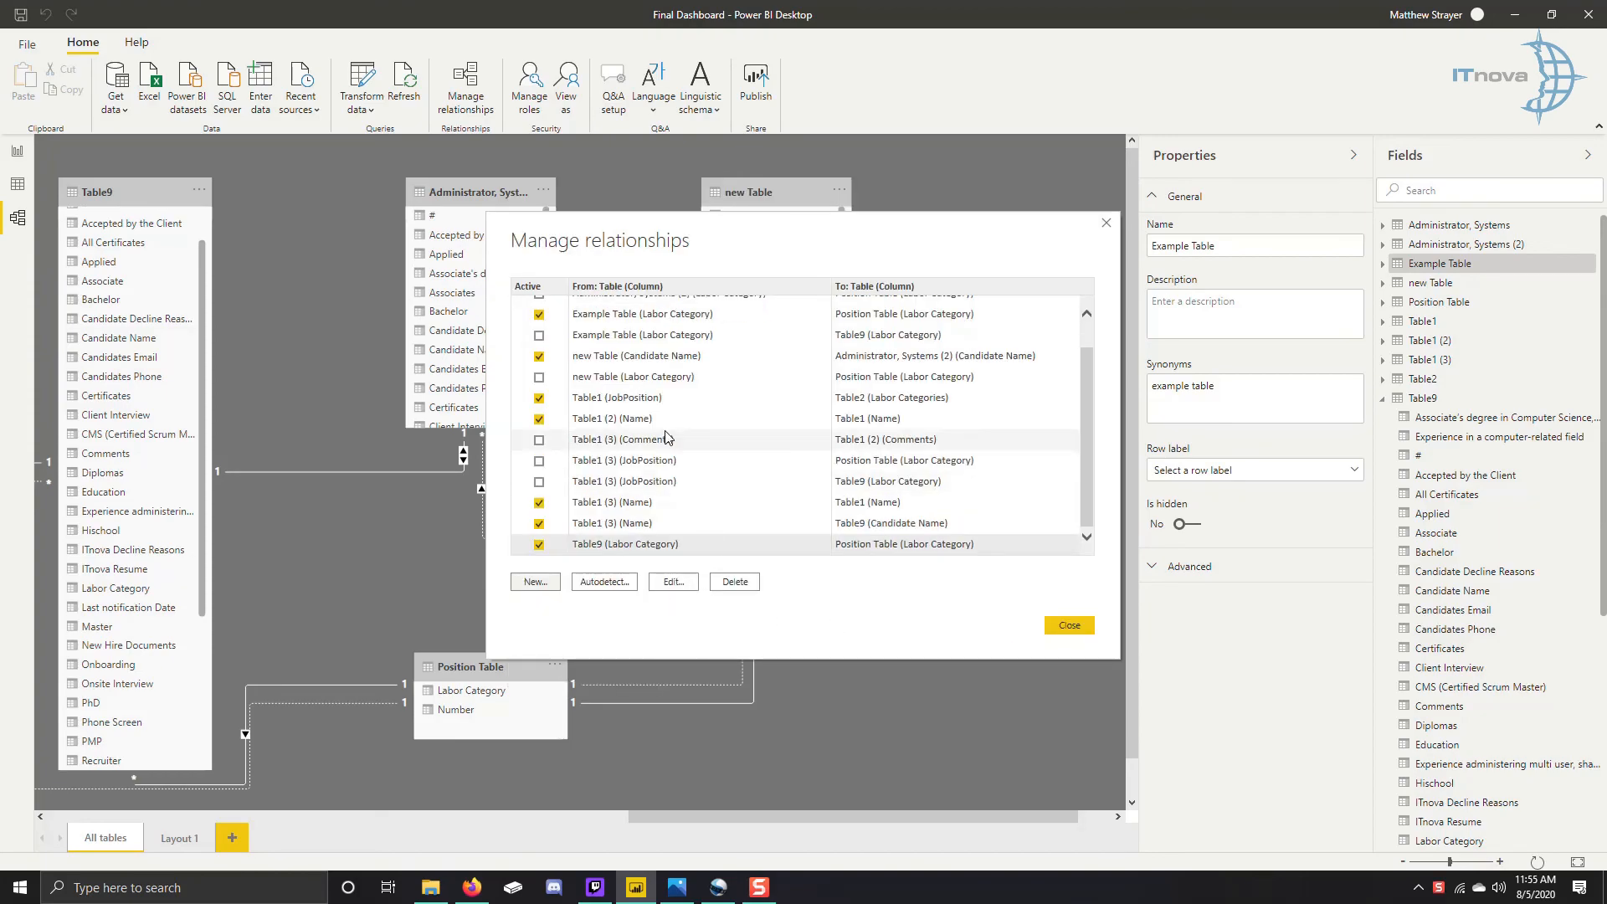
{"action": "scroll", "coordinate": [667, 438], "scroll_direction": "up", "scroll_amount": 1}
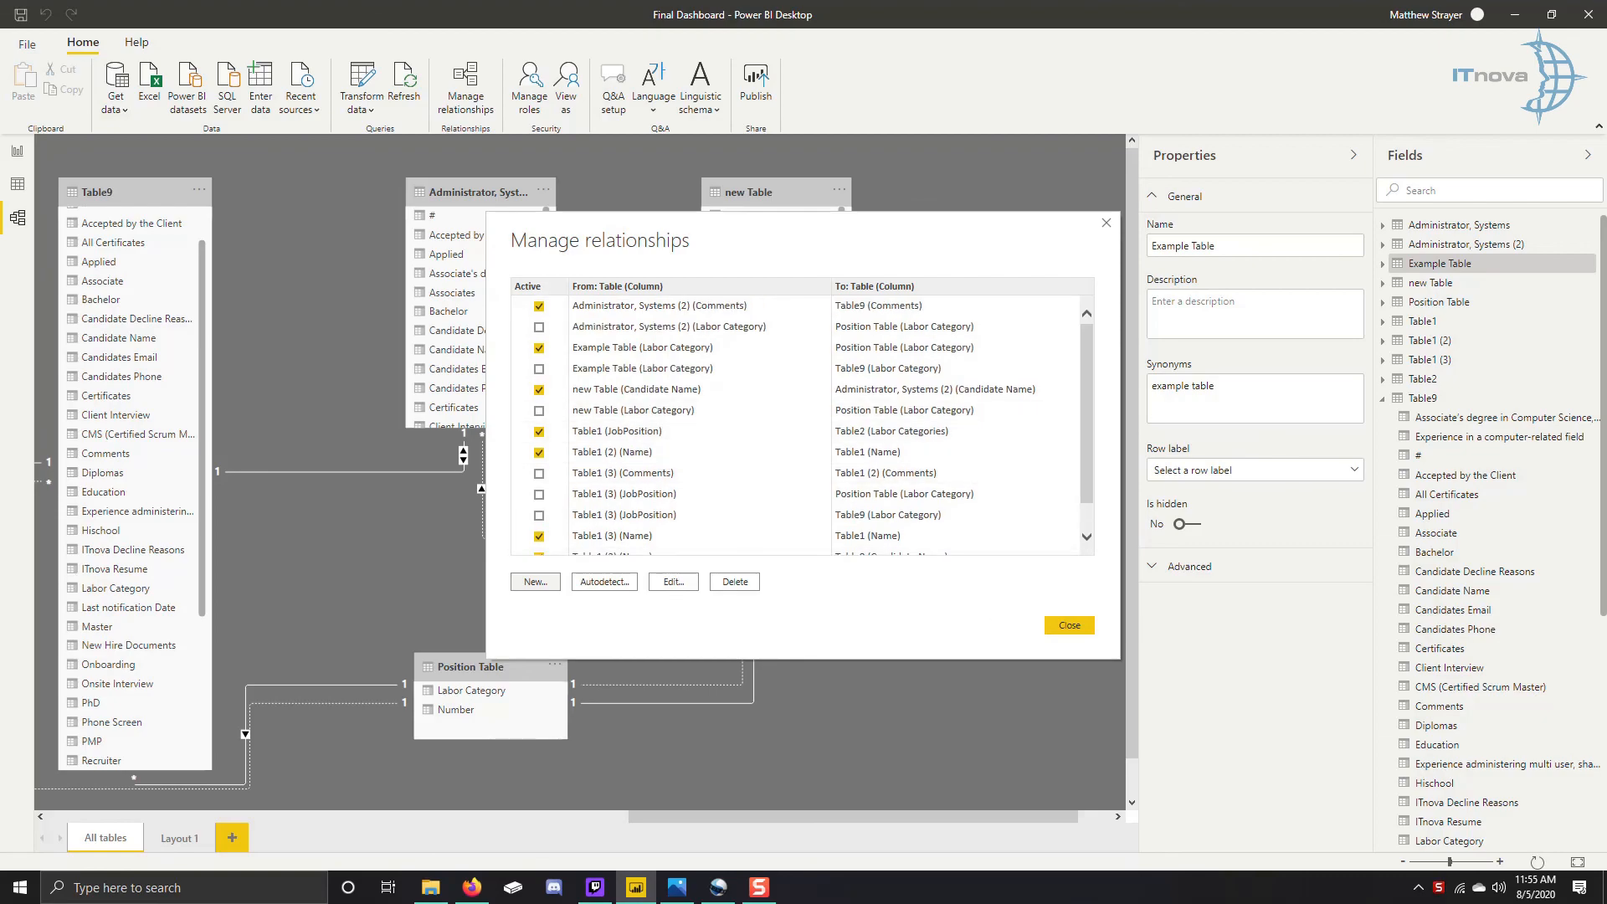